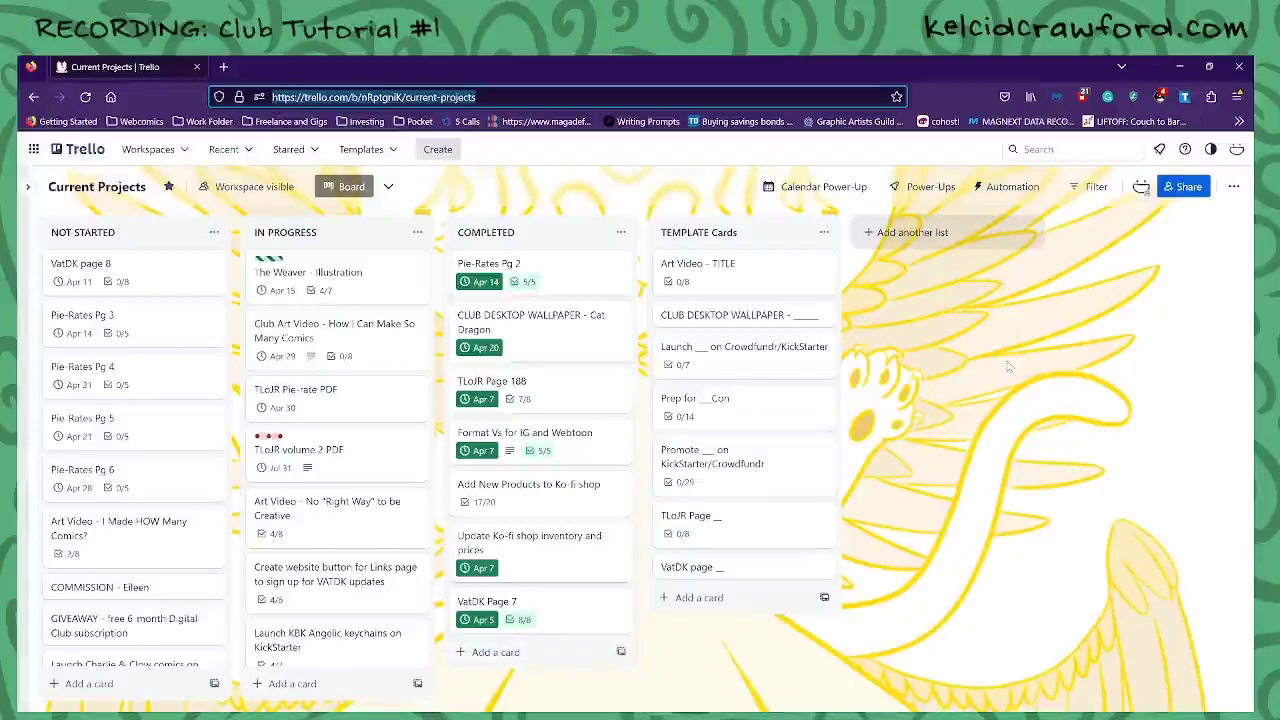
# Examine the actions available for the COMPLETED list and look through the NOT STARTED and IN PROGRESS cards
pyautogui.click(888, 384)
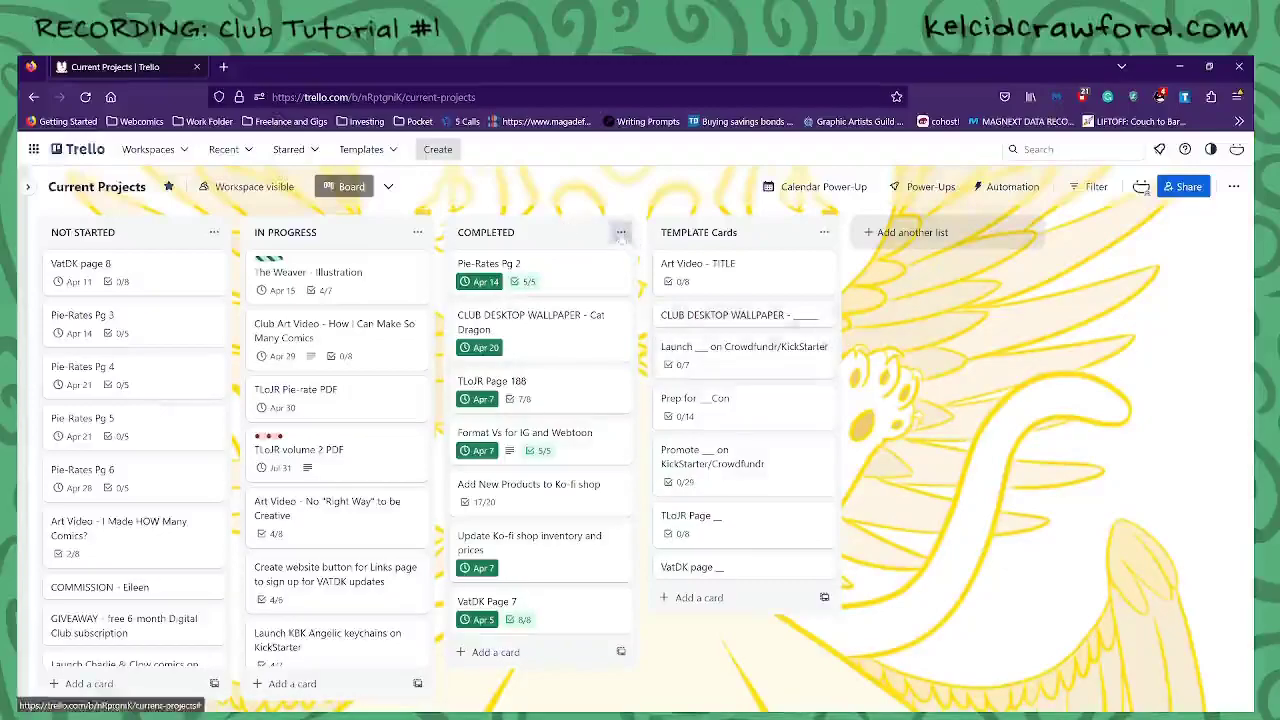
pyautogui.click(620, 232)
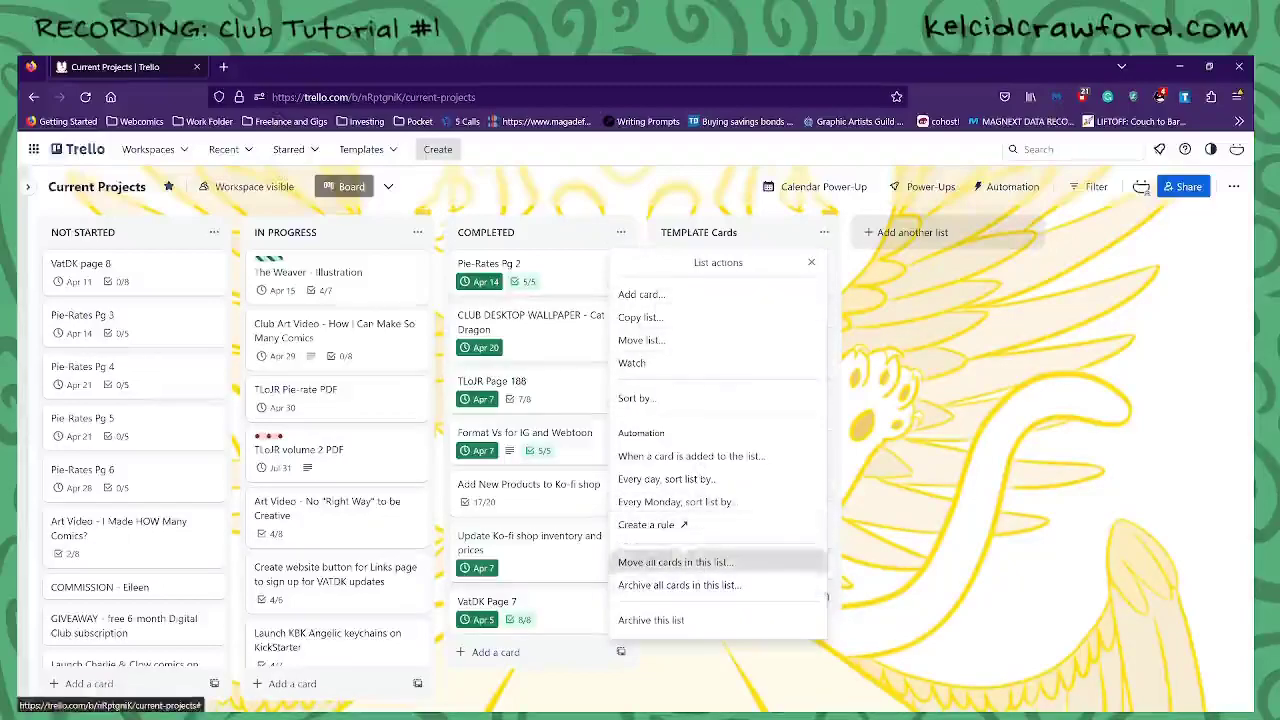
pyautogui.click(627, 231)
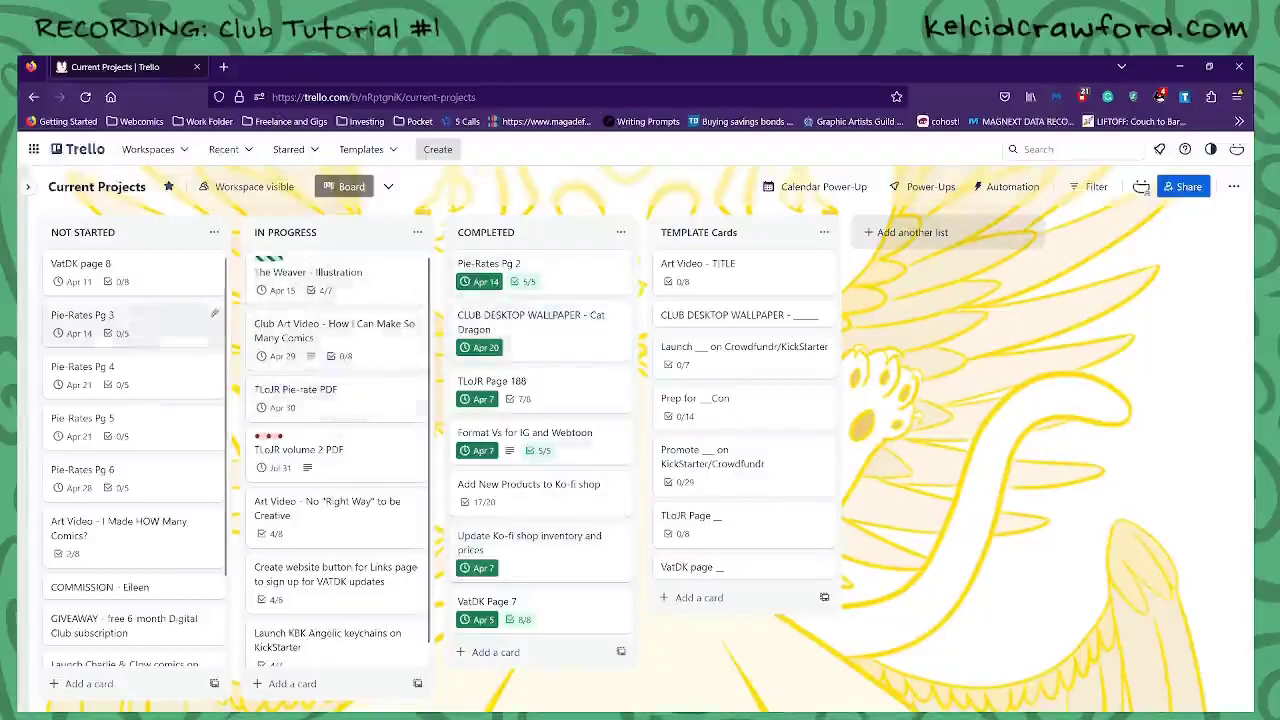
pyautogui.scroll(-2, 224, 283)
pyautogui.scroll(2, 224, 283)
pyautogui.moveTo(428, 288)
pyautogui.mouseDown()
pyautogui.moveTo(428, 350)
pyautogui.moveTo(428, 288)
pyautogui.mouseUp()
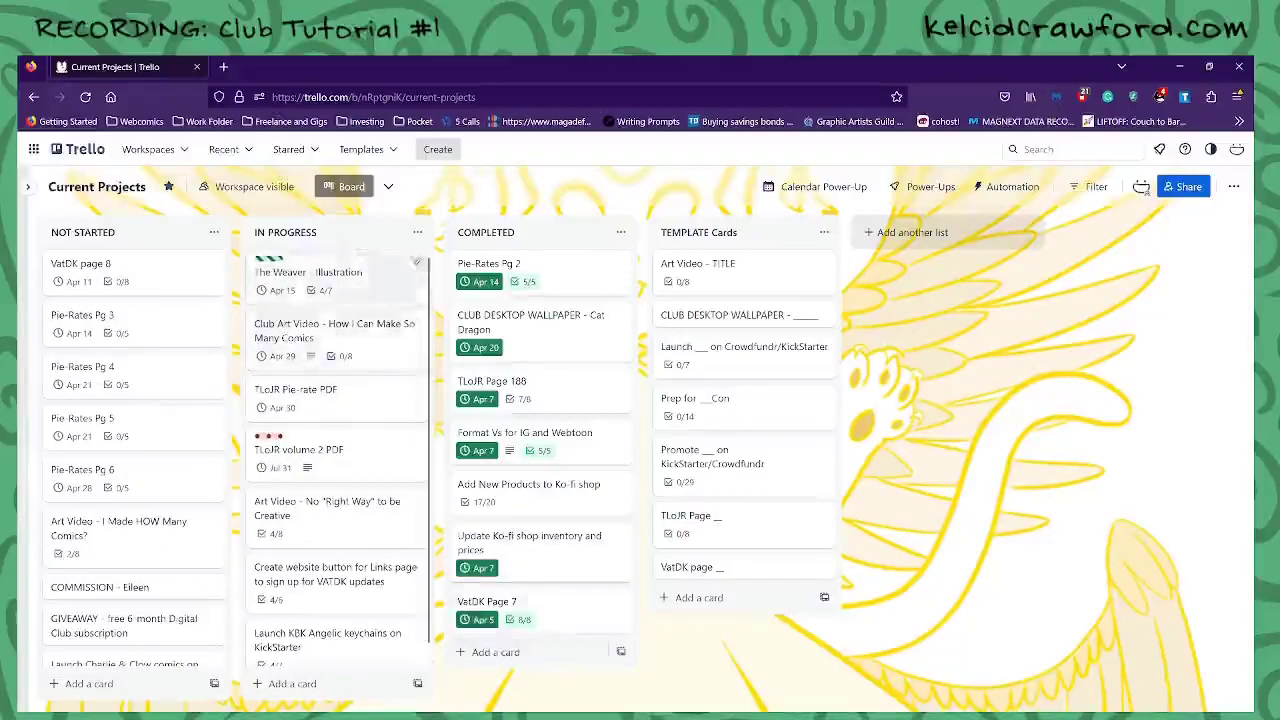
pyautogui.scroll(-1, 338, 459)
pyautogui.scroll(1, 338, 459)
pyautogui.scroll(-1, 343, 297)
pyautogui.scroll(1, 343, 297)
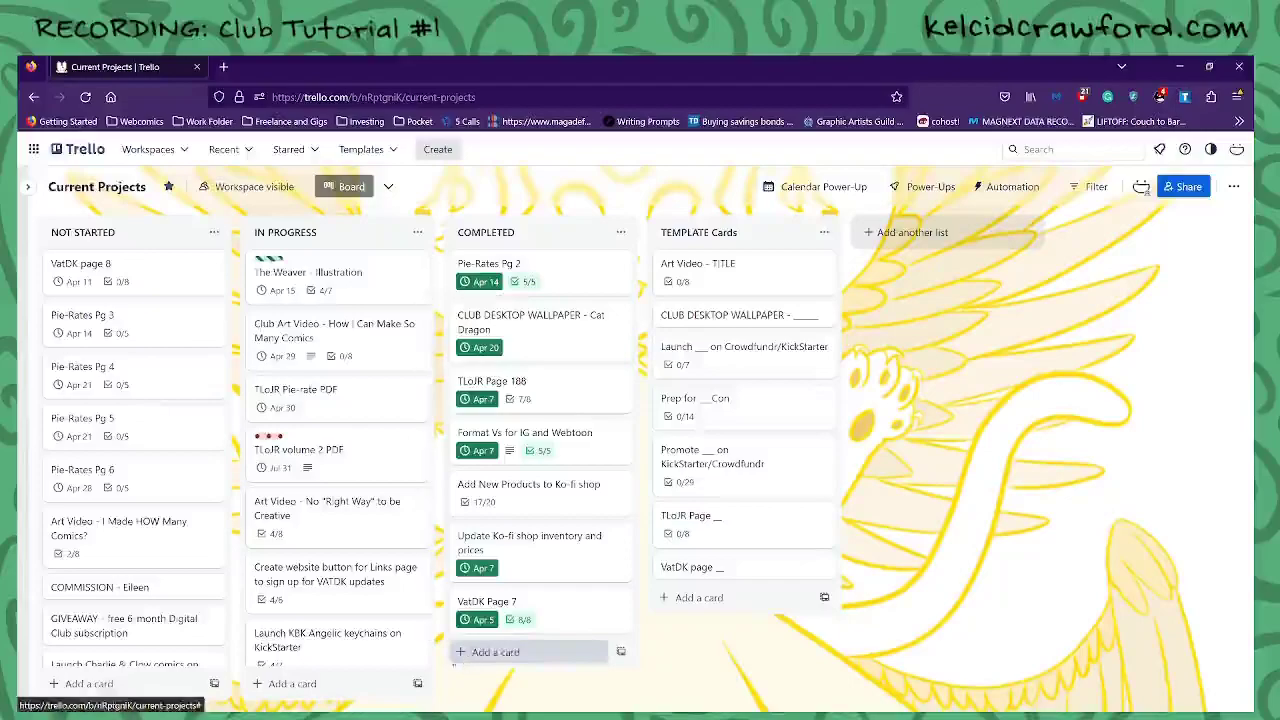
# Add a card titled "TITLE" at the end of the COMPLETED list
pyautogui.click(463, 654)
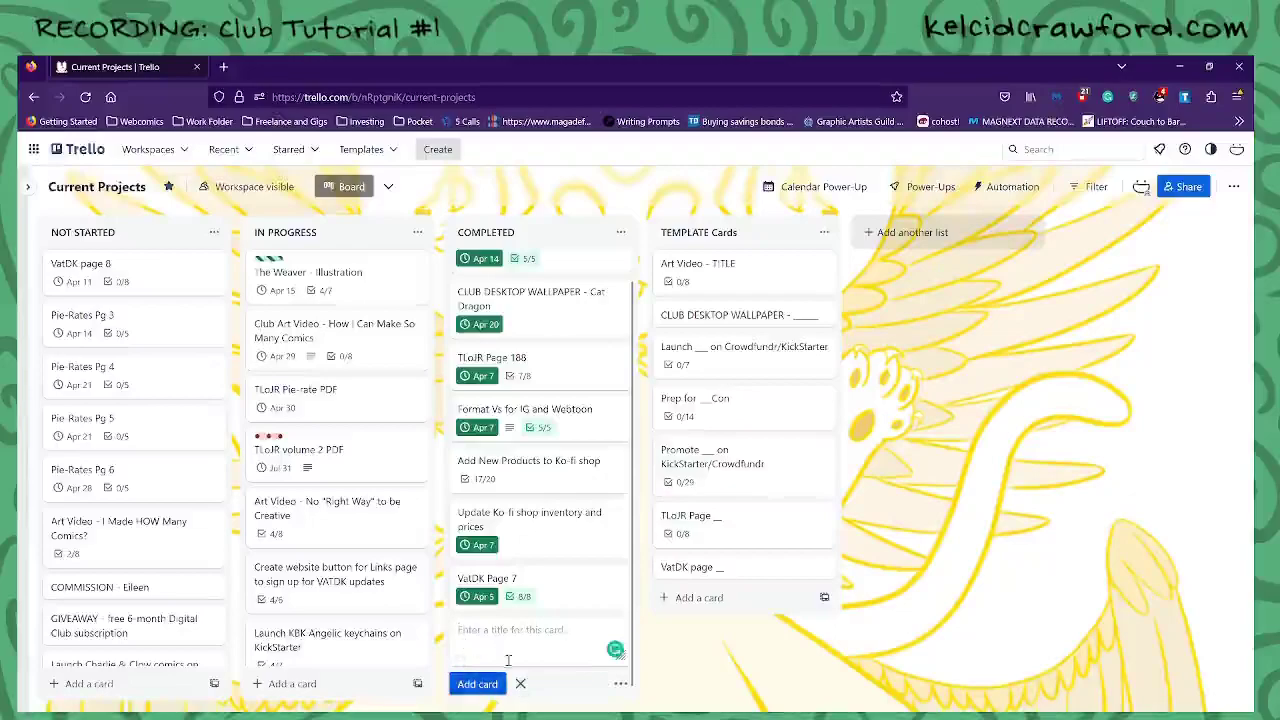
pyautogui.write('TITLE')
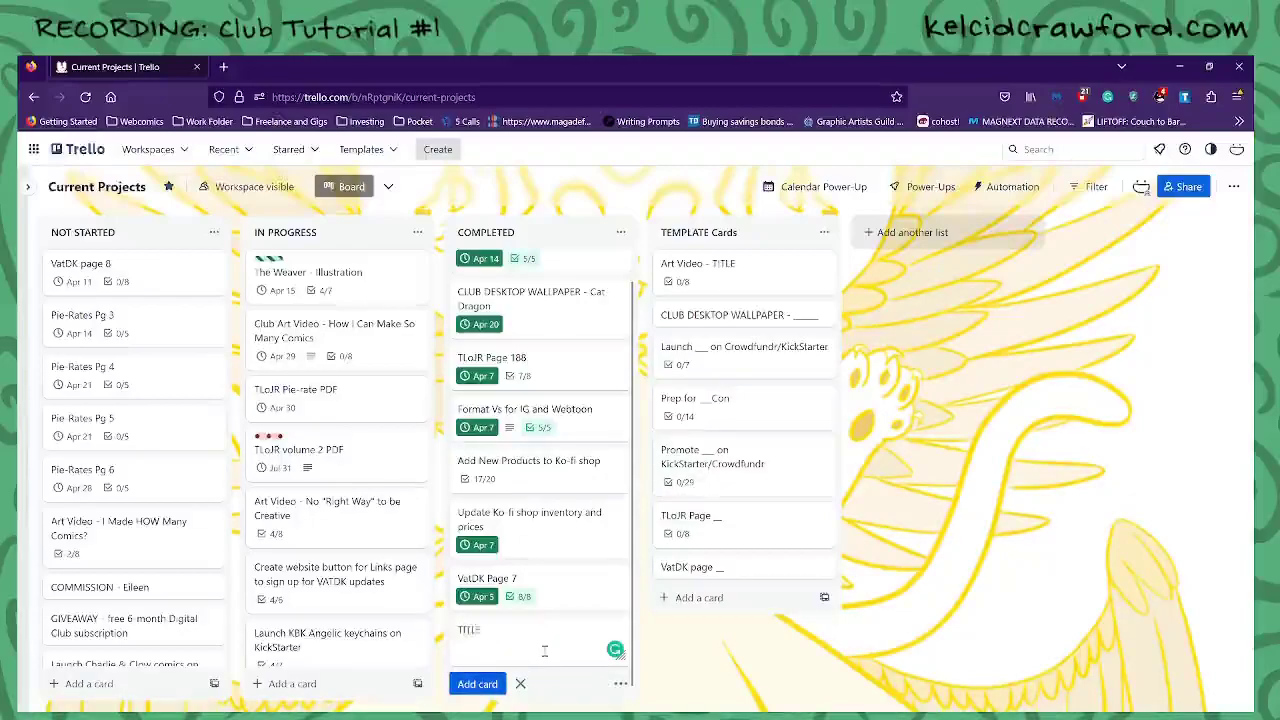
pyautogui.press('Return')
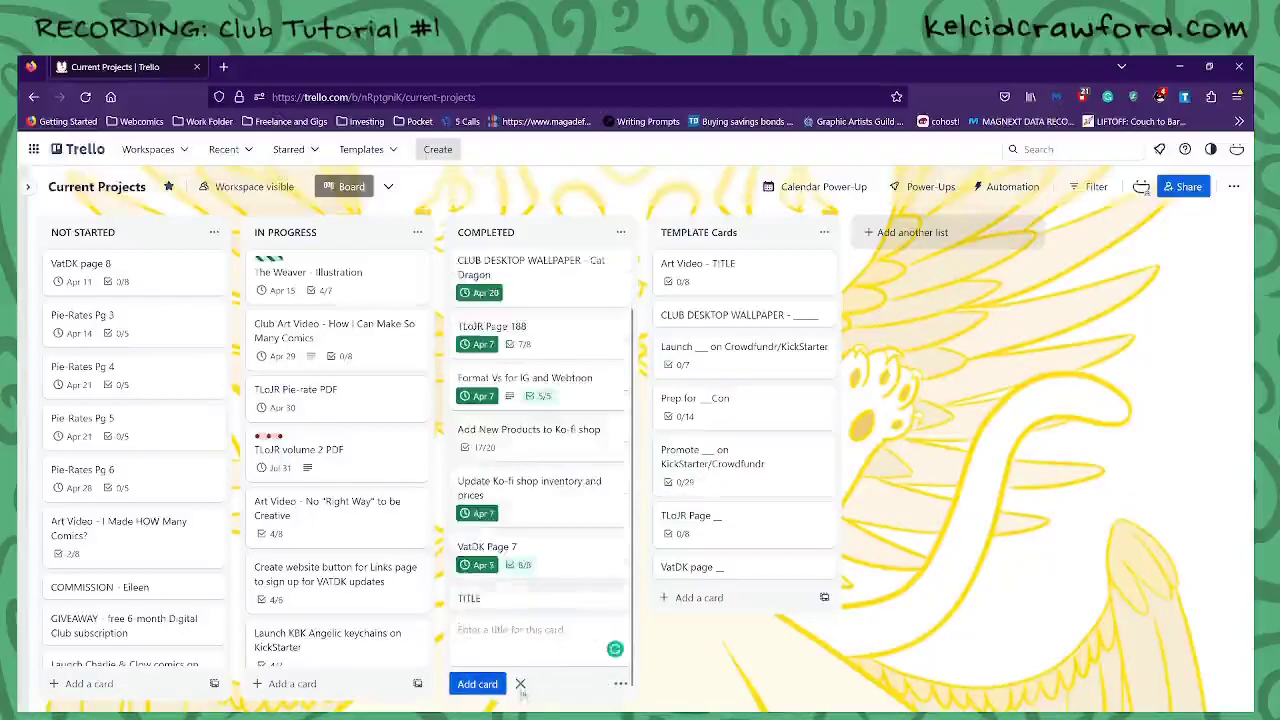
pyautogui.click(520, 684)
# Archive the "TITLE" card in the COMPLETED list and delete it permanently
pyautogui.click(518, 660)
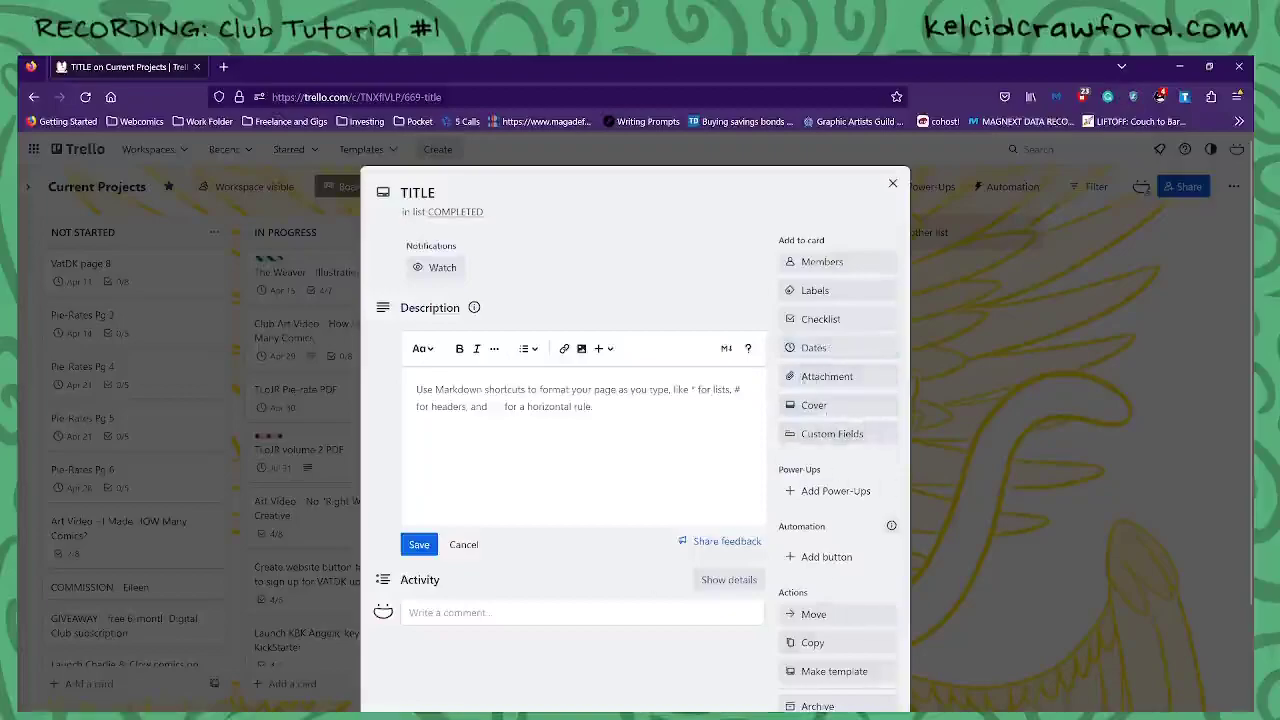
pyautogui.click(465, 545)
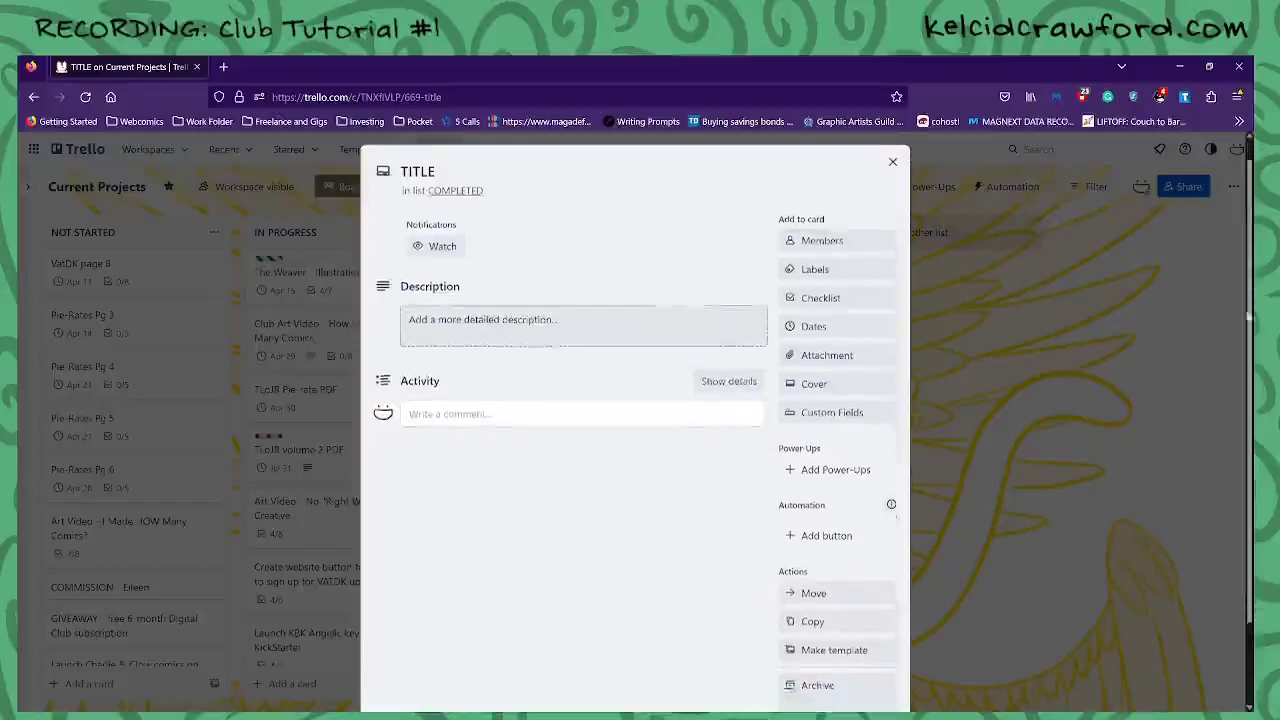
pyautogui.scroll(-2, 826, 600)
pyautogui.click(826, 598)
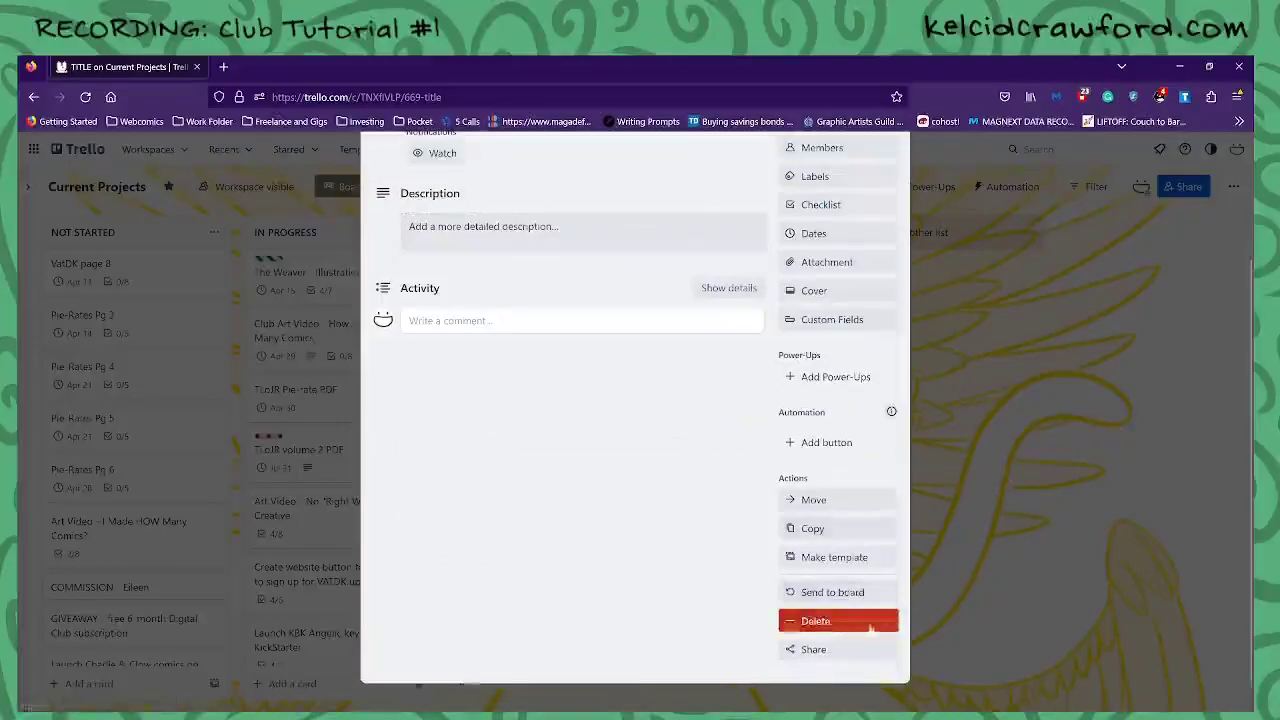
pyautogui.click(860, 619)
pyautogui.click(887, 585)
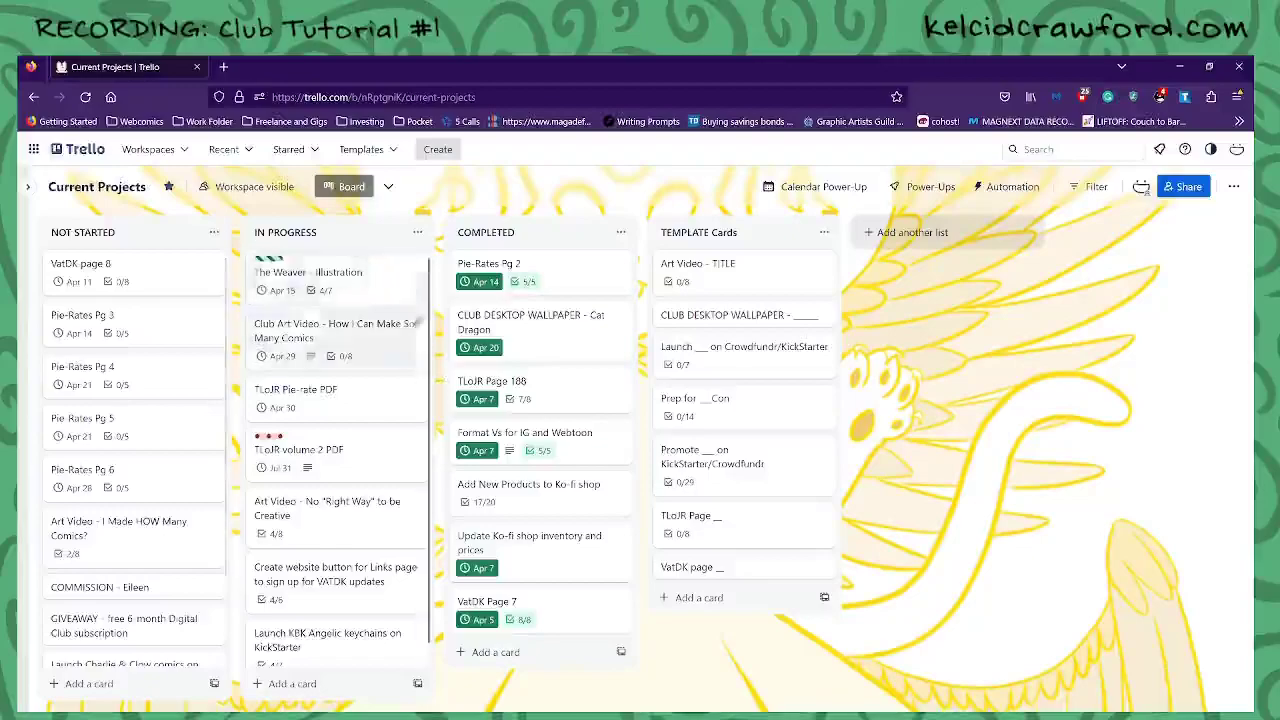
# Copy the "TLoJR Page __" template card with its checklist as "TLoJR Page 189" into NOT STARTED, directly below VatDK page 8
pyautogui.click(566, 391)
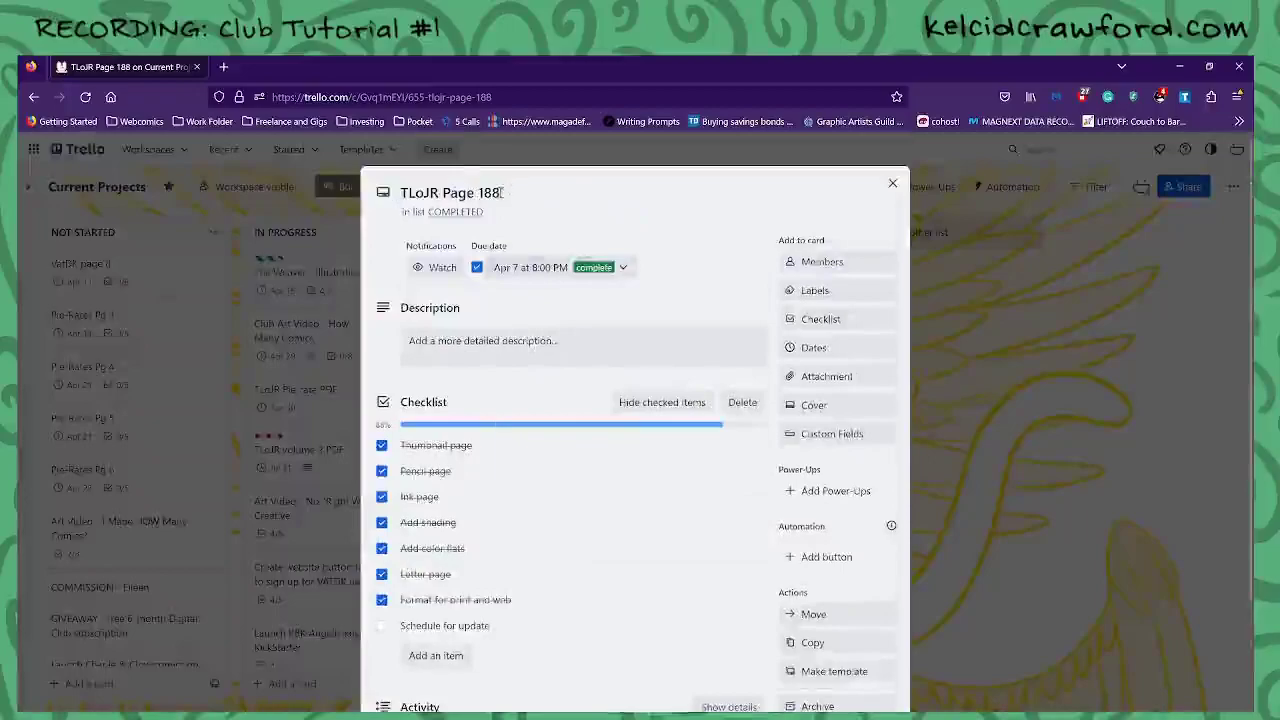
pyautogui.click(892, 183)
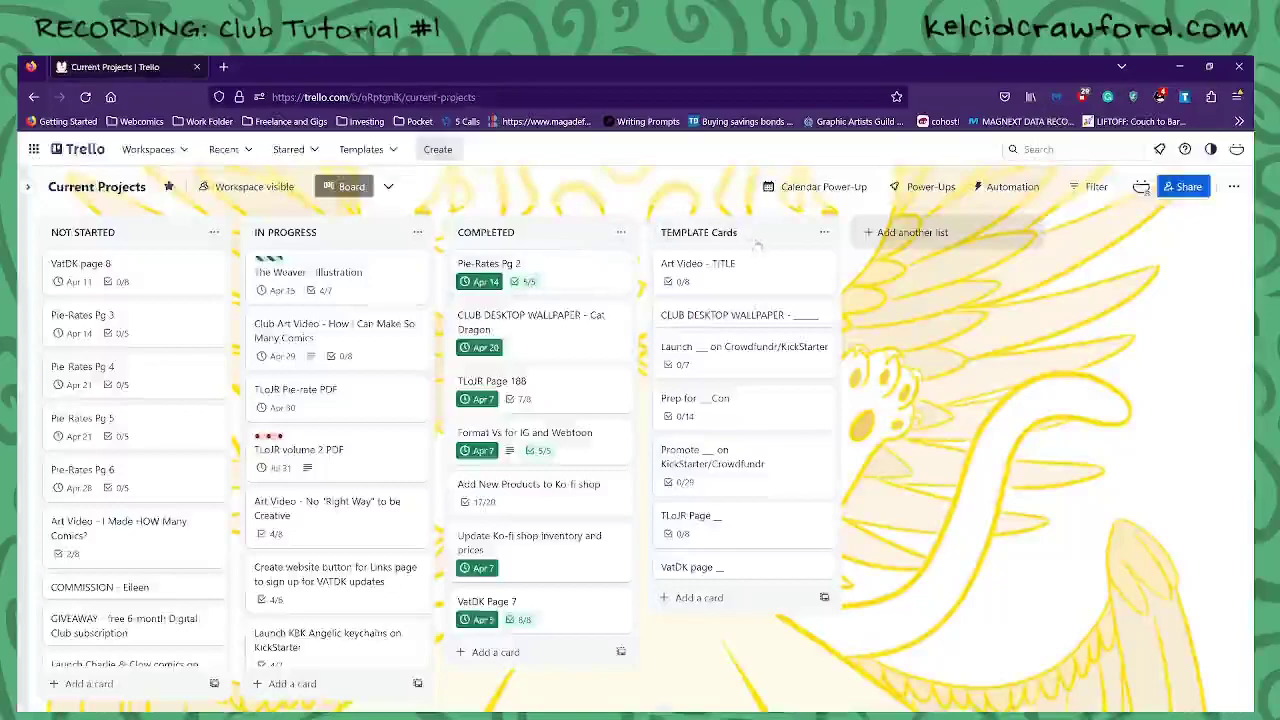
pyautogui.click(752, 533)
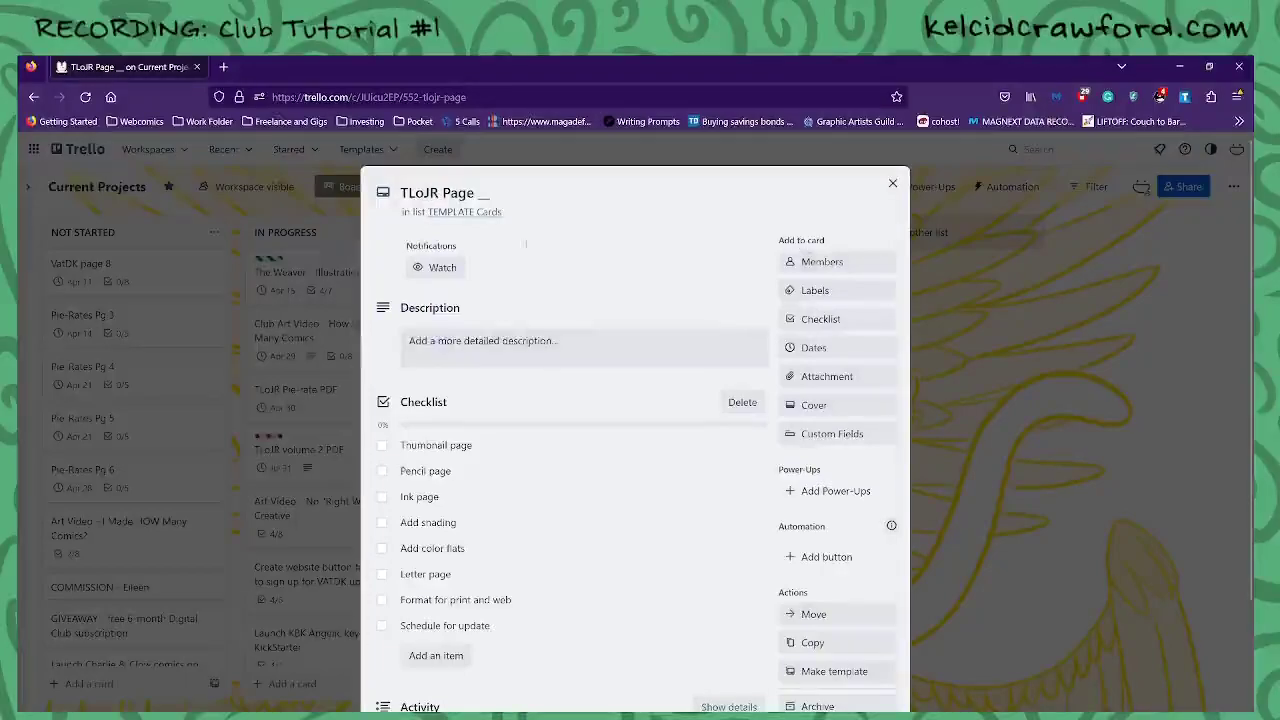
pyautogui.click(850, 645)
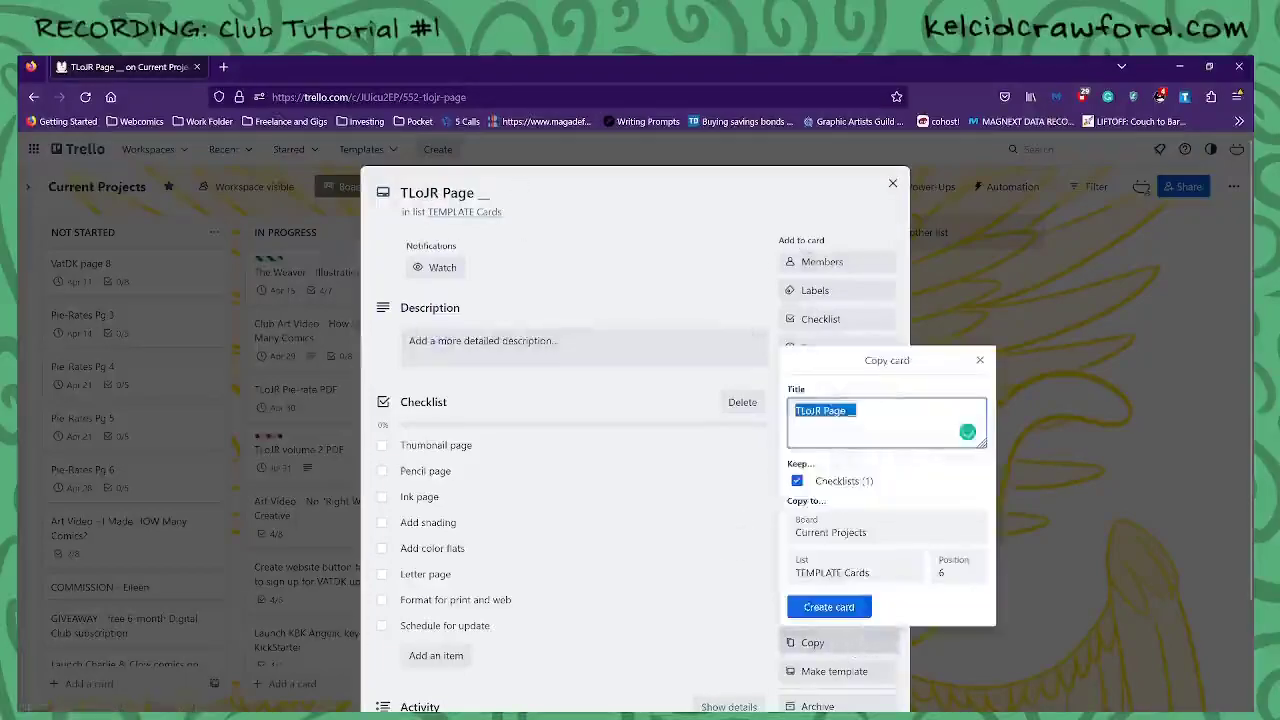
pyautogui.click(921, 422)
pyautogui.write('181')
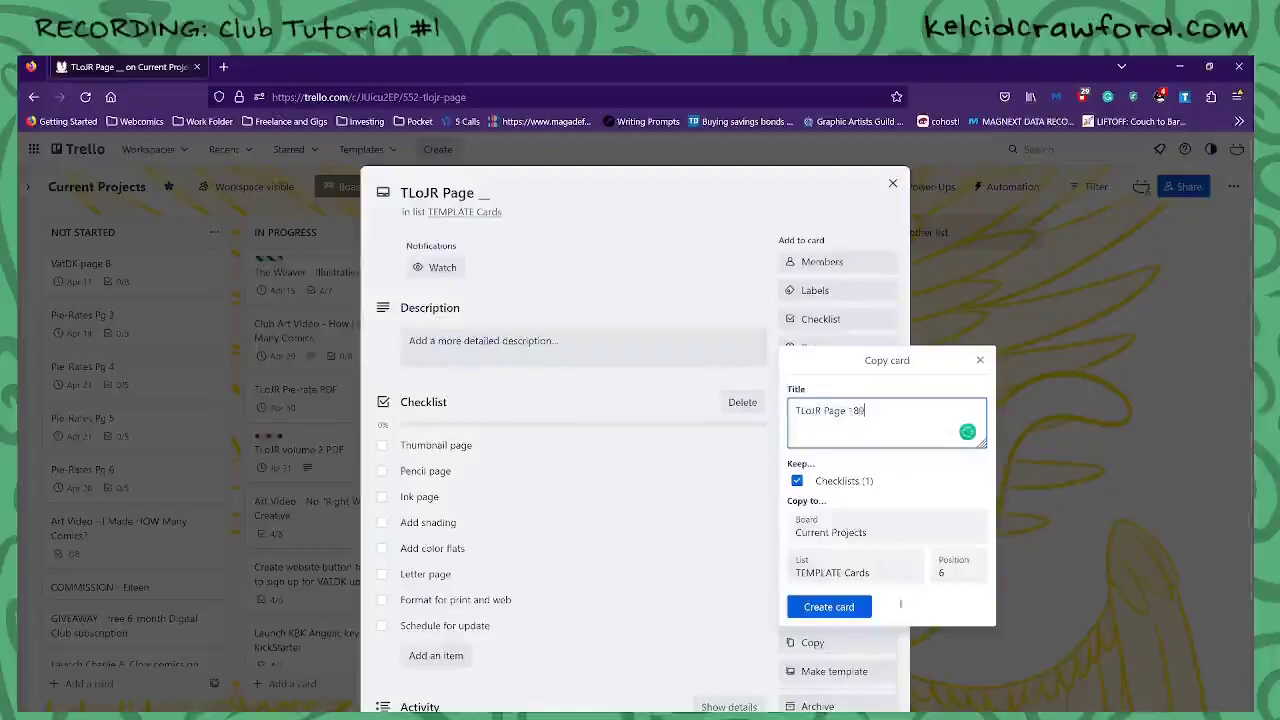
pyautogui.click(895, 568)
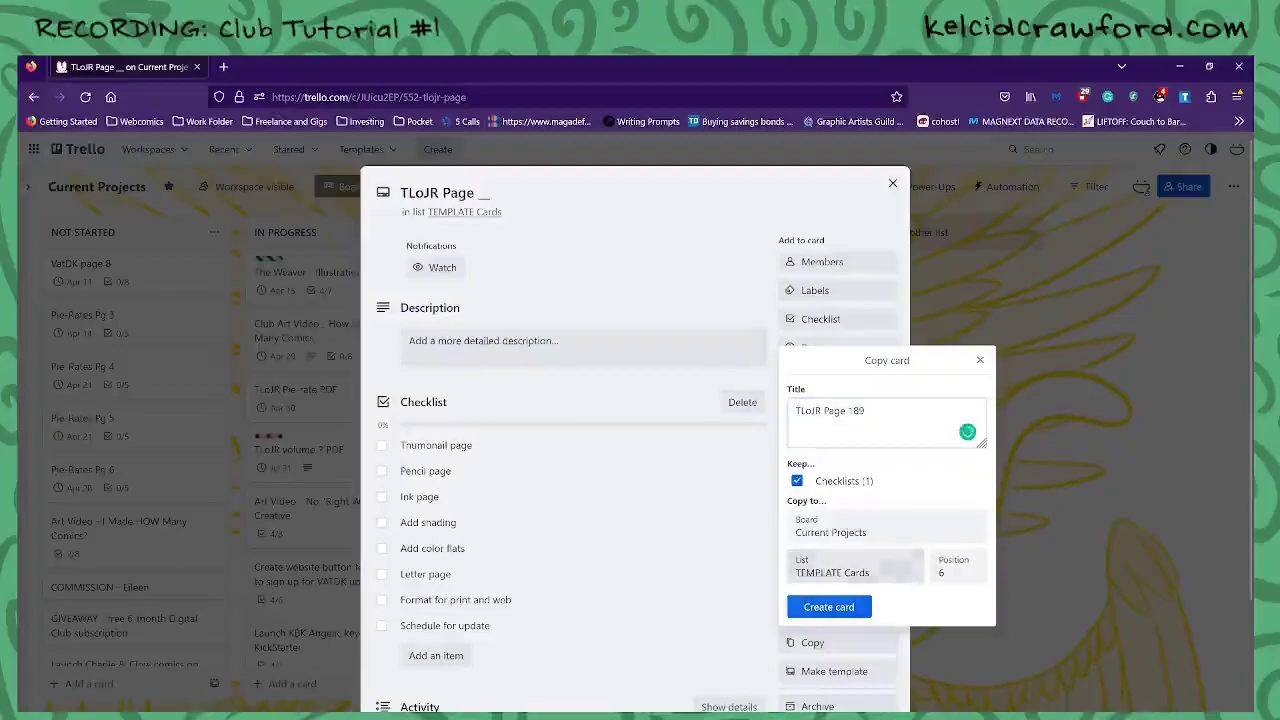
pyautogui.click(855, 441)
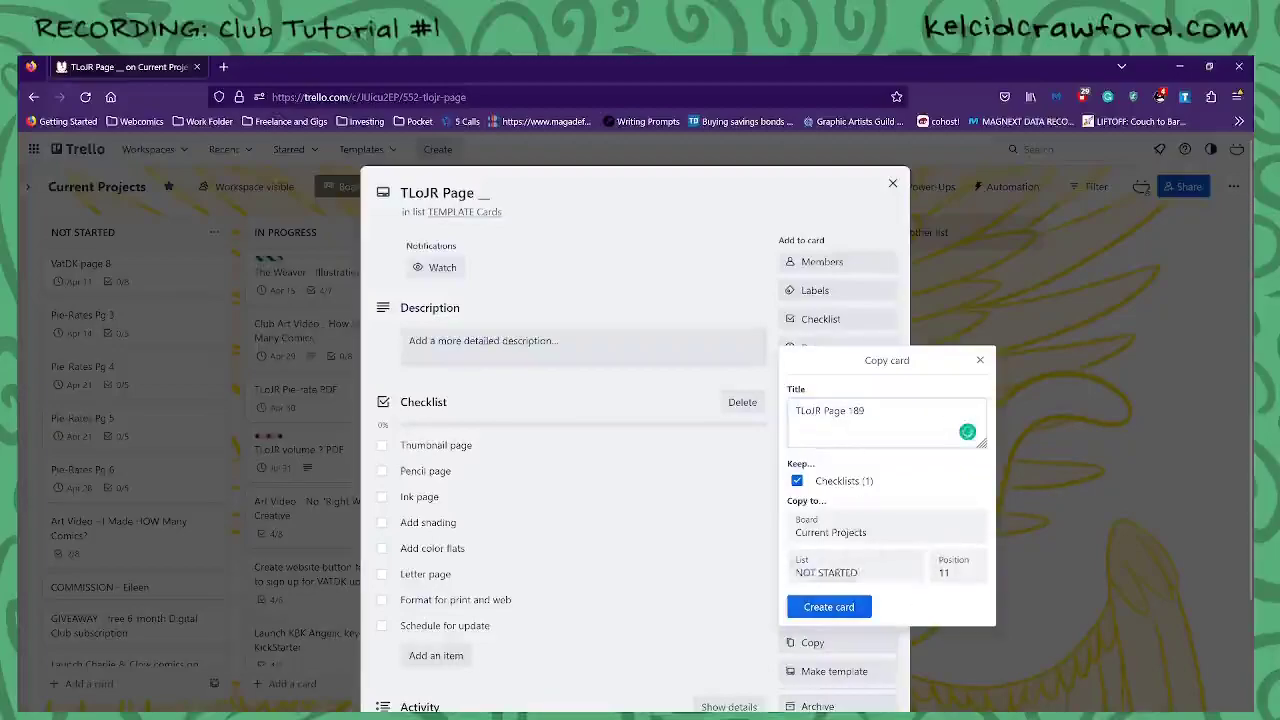
pyautogui.click(955, 568)
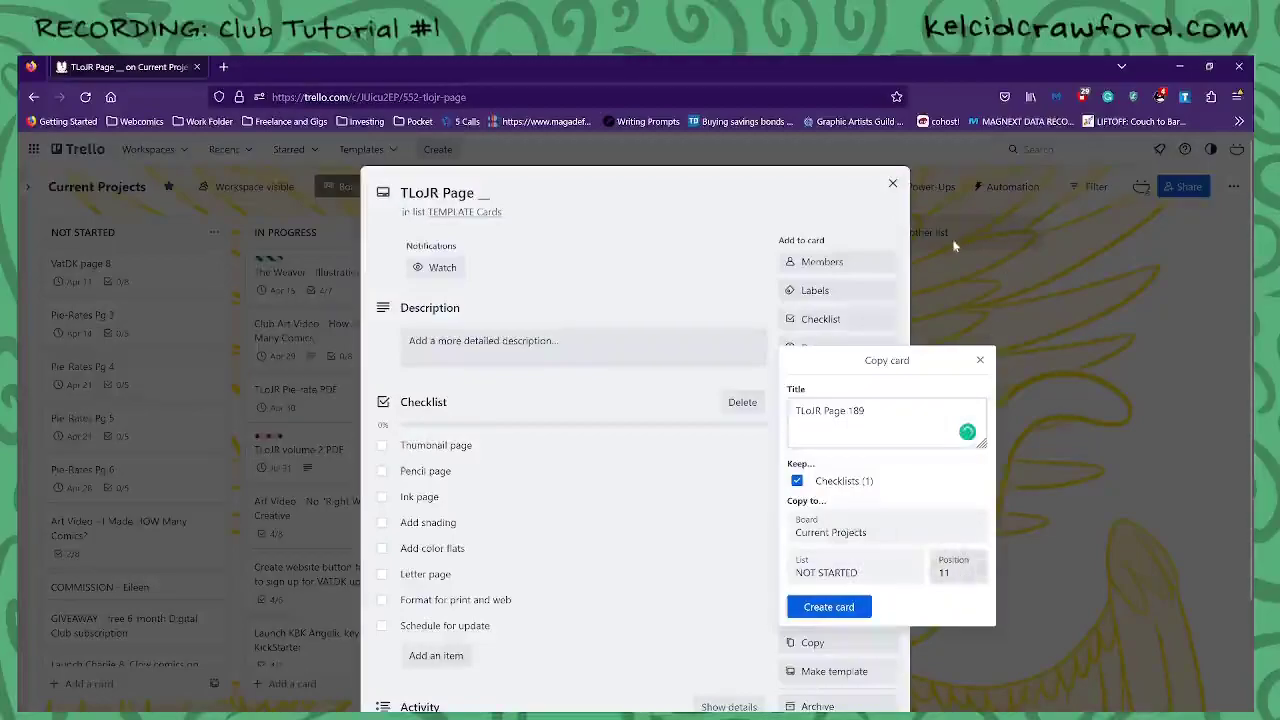
pyautogui.click(851, 607)
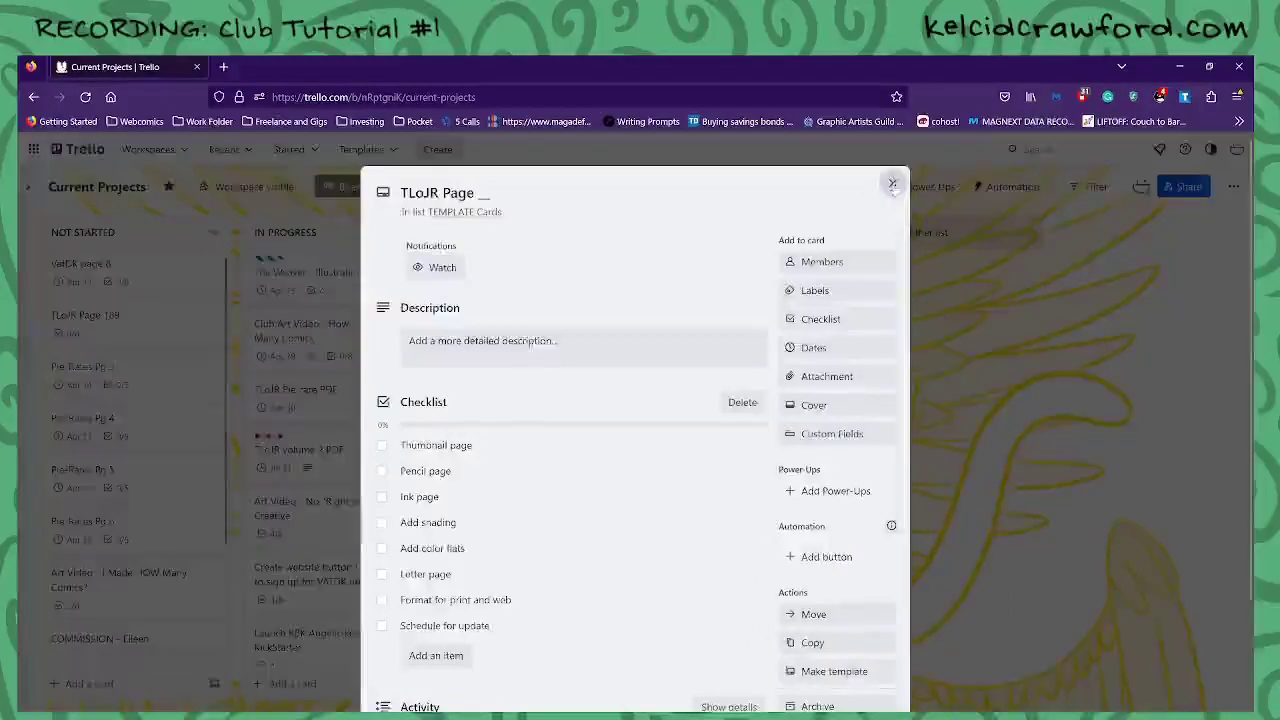
pyautogui.click(893, 184)
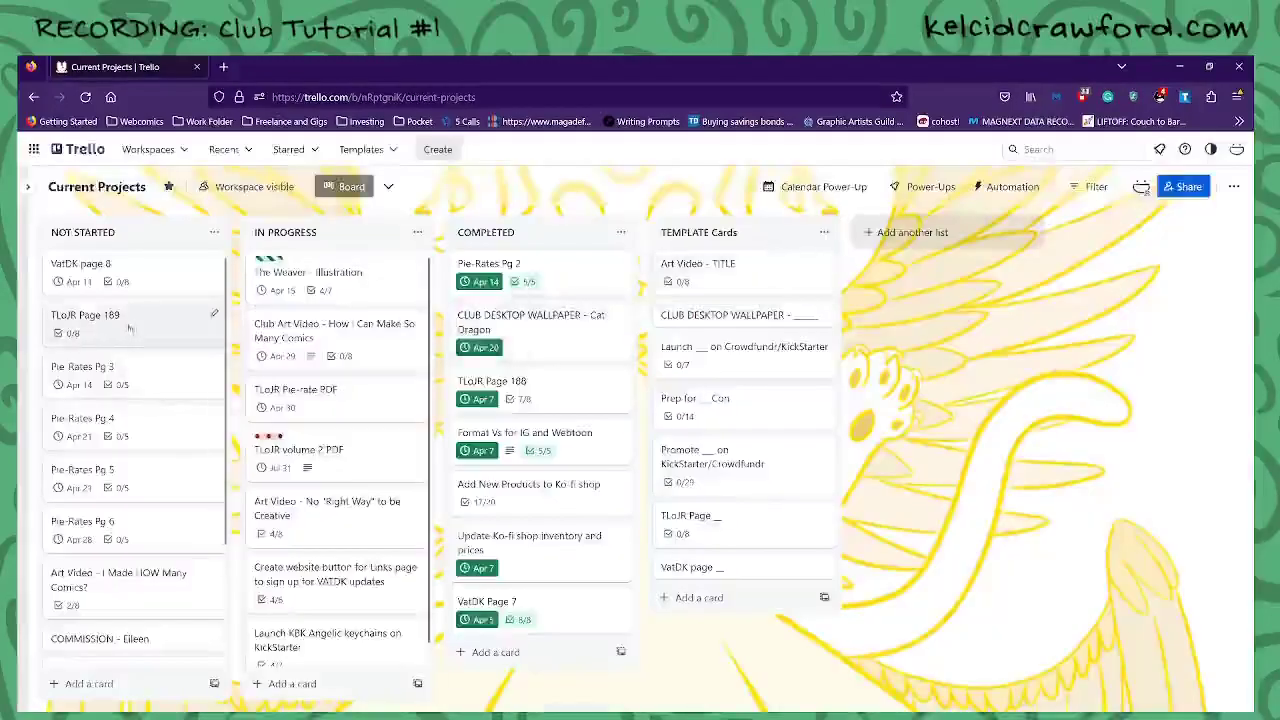
# Set the due date of the TLoJR Page 189 card to 04/12/2023 at 9:46 PM, keeping the 1-day reminder, and close the card
pyautogui.click(136, 323)
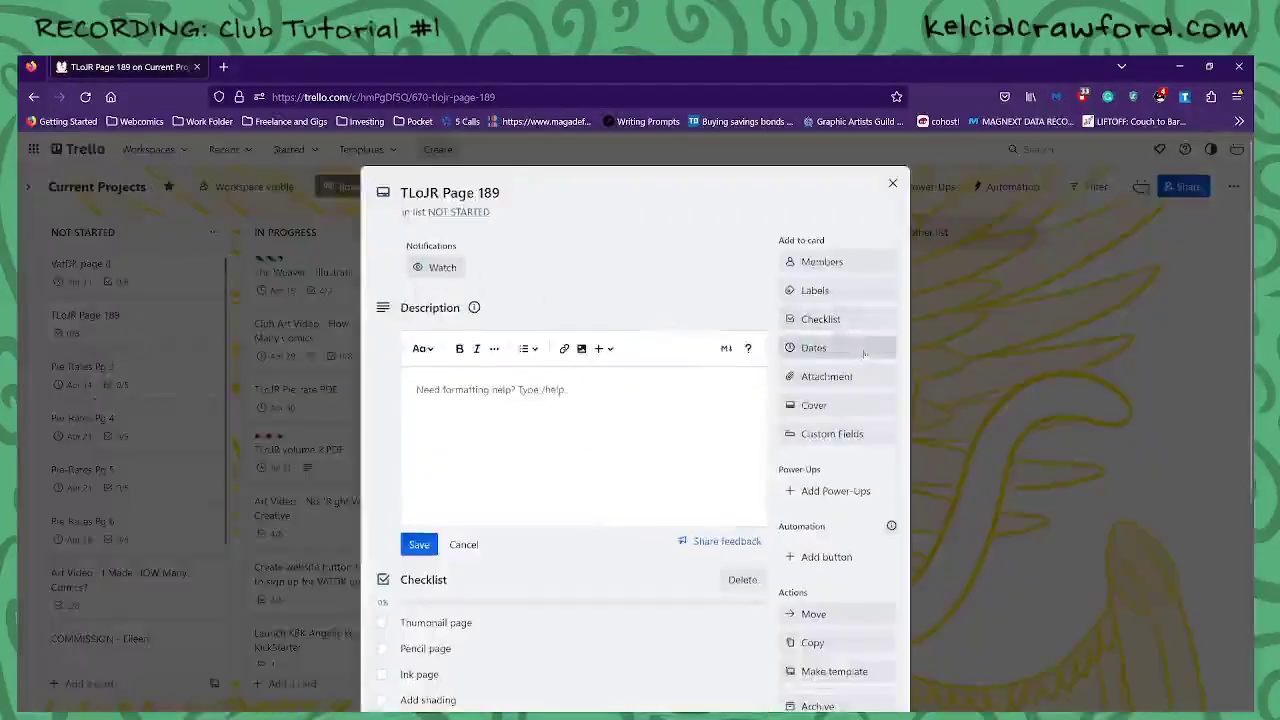
pyautogui.click(862, 350)
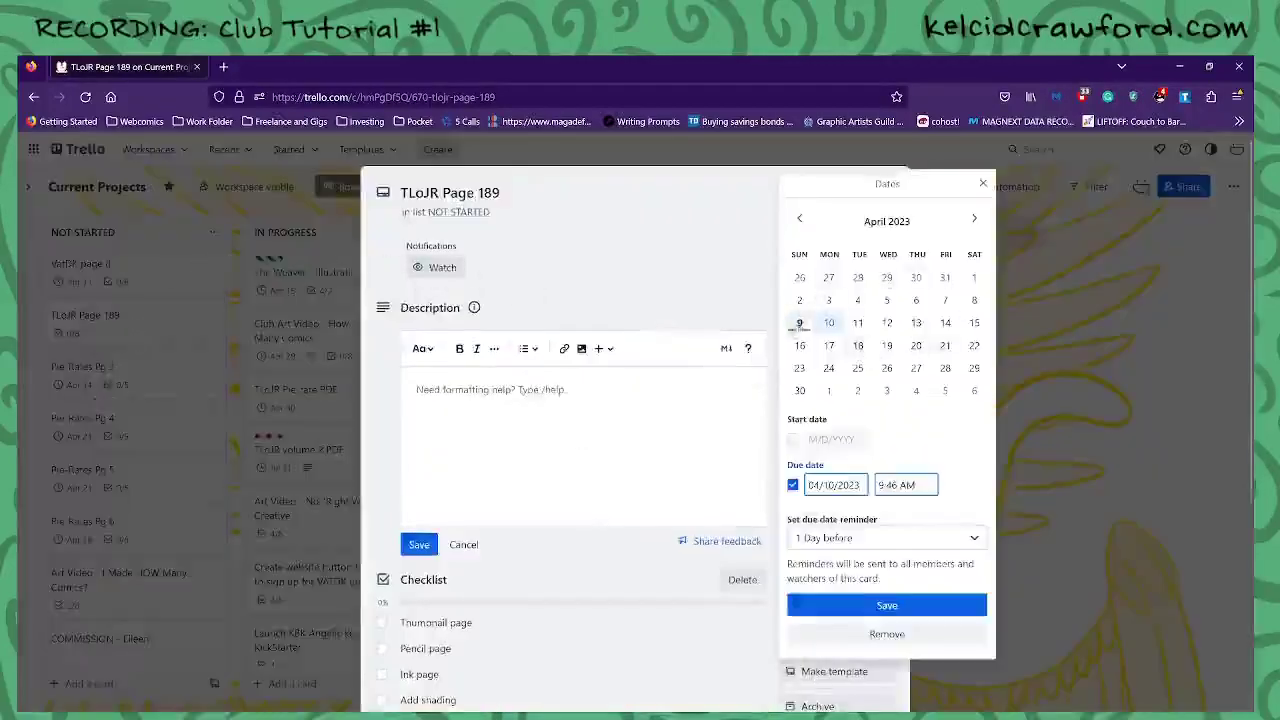
pyautogui.click(889, 323)
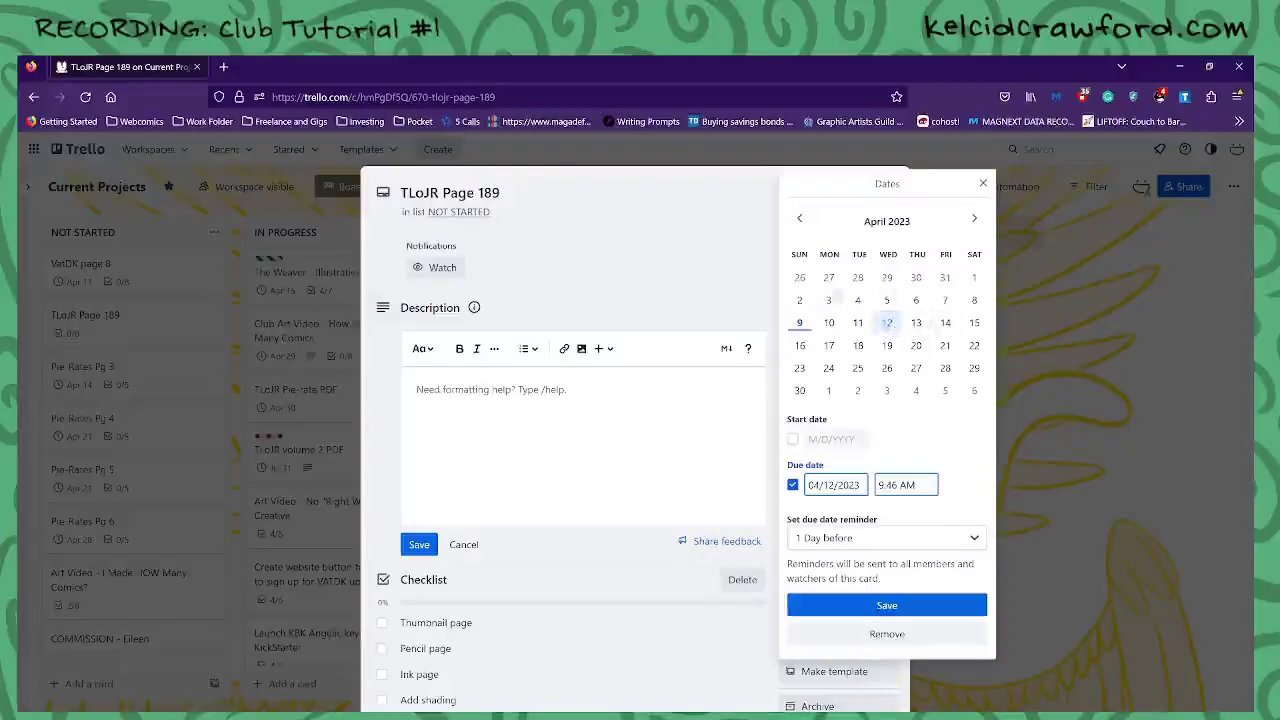
pyautogui.click(904, 485)
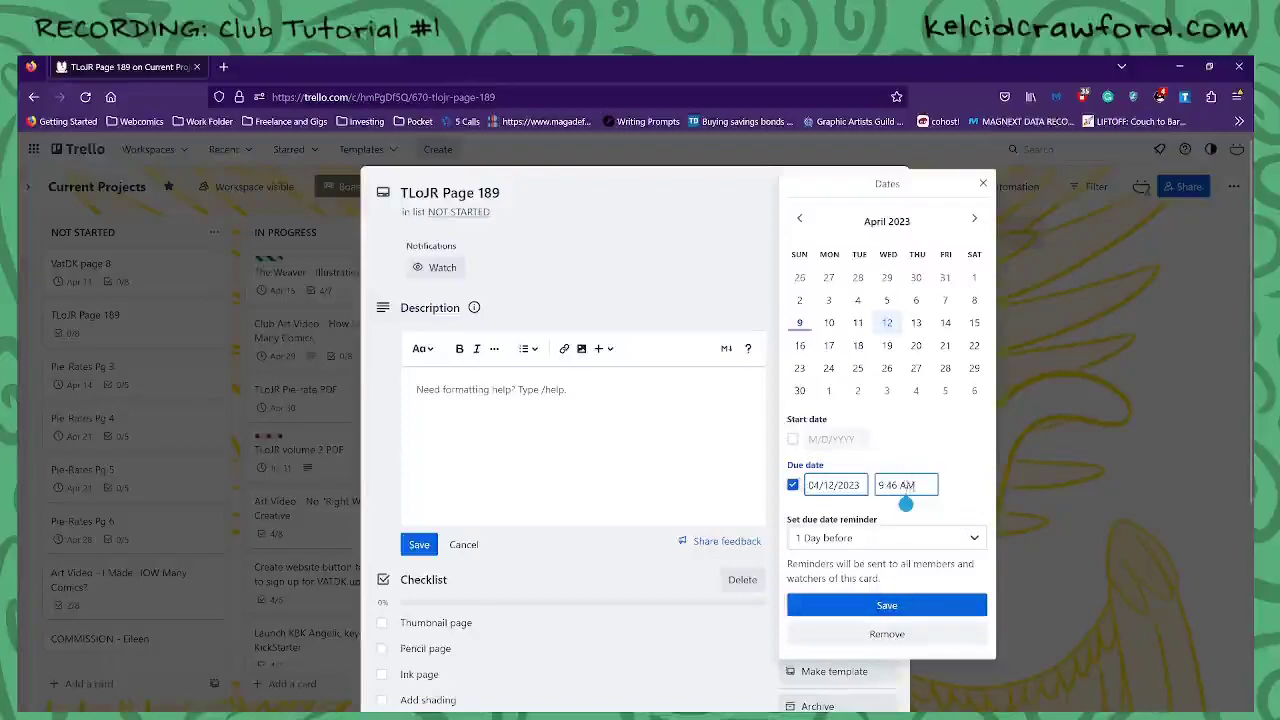
pyautogui.press('BackSpace')
pyautogui.write('p')
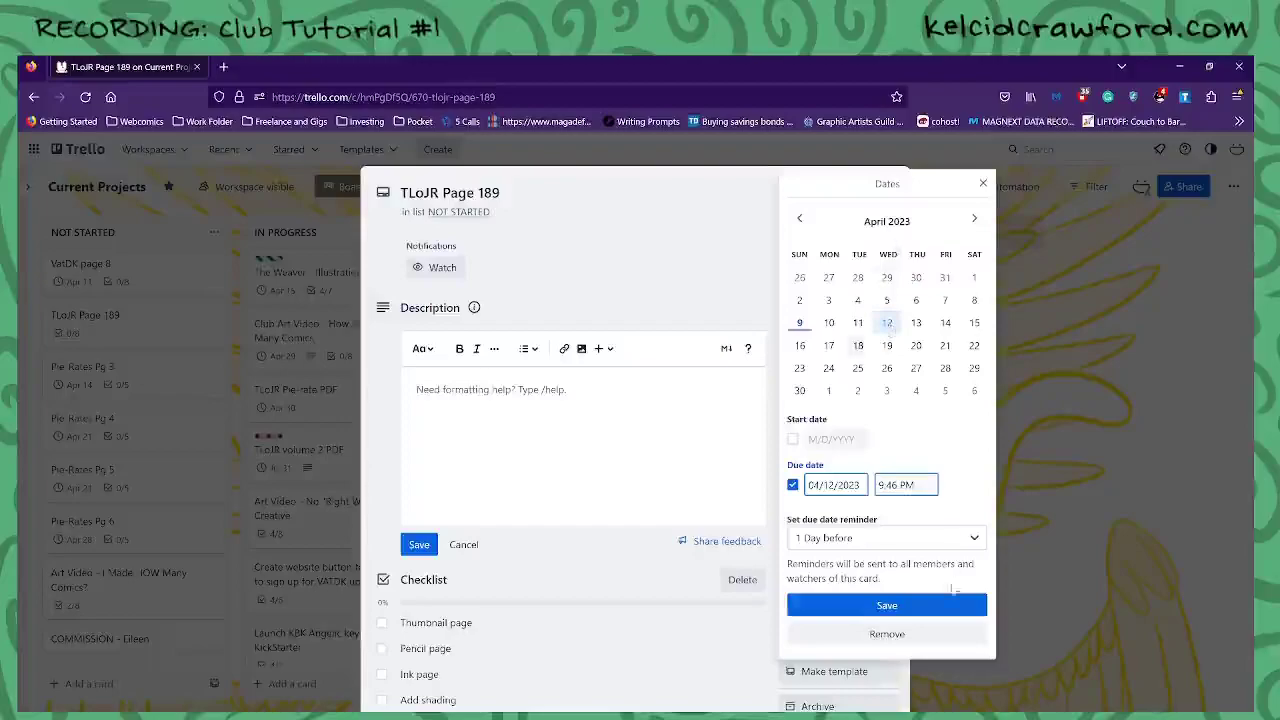
pyautogui.click(808, 603)
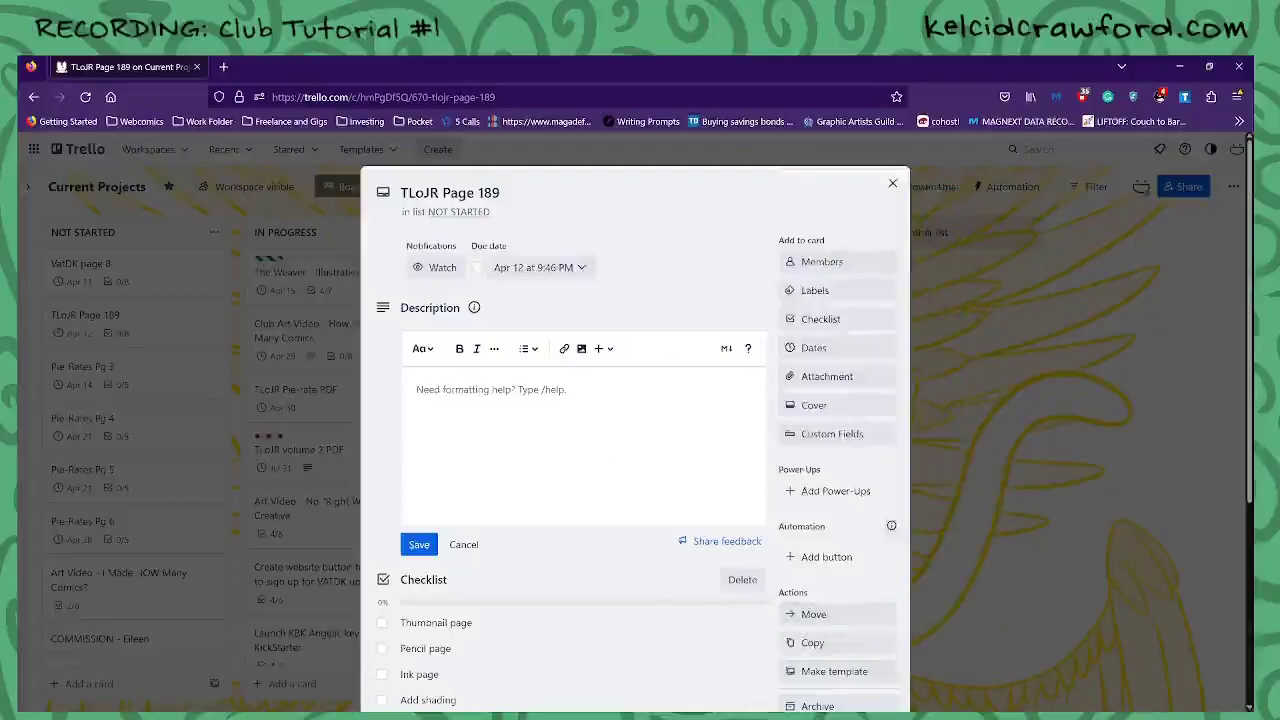
pyautogui.scroll(-2, 1212, 313)
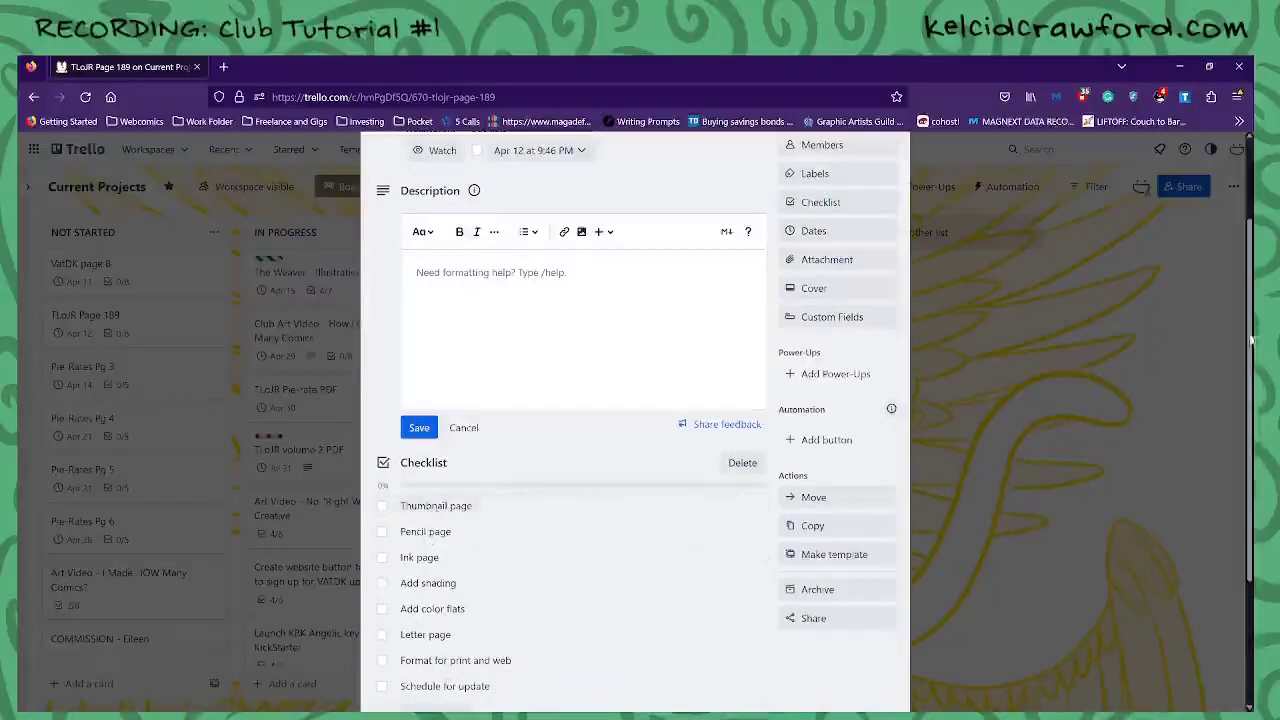
pyautogui.scroll(-1, 600, 430)
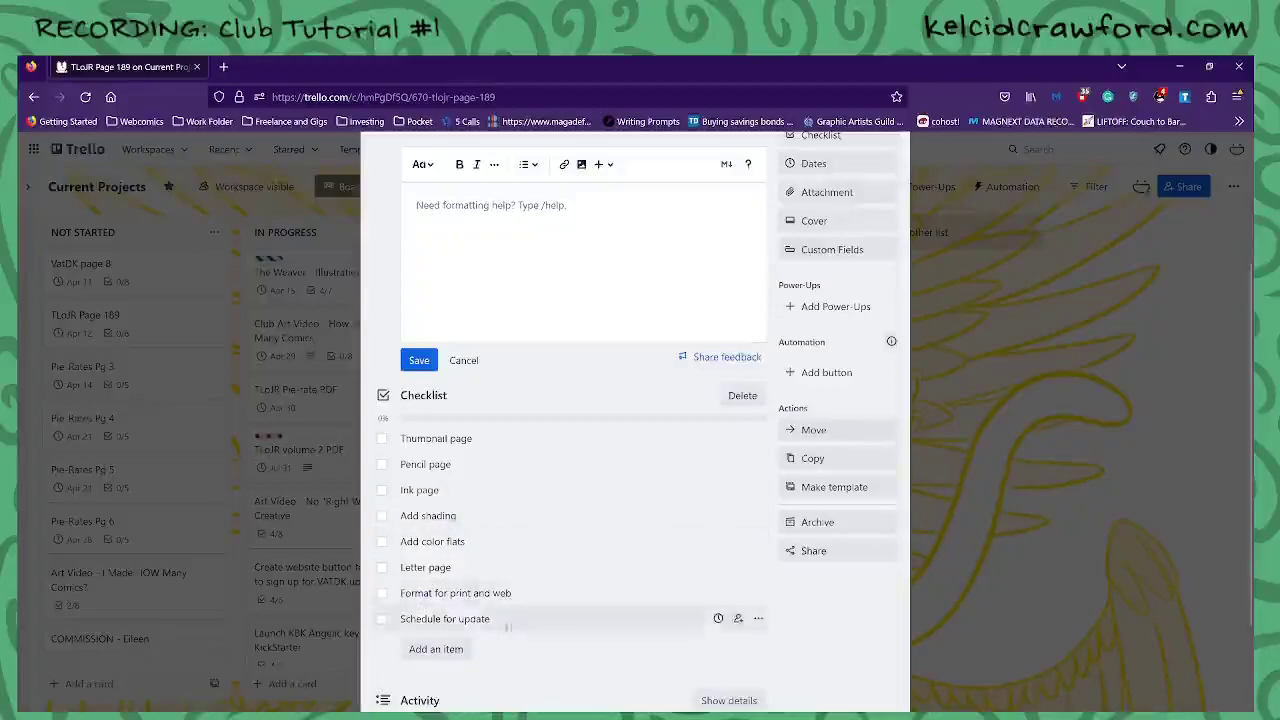
pyautogui.scroll(3, 1229, 394)
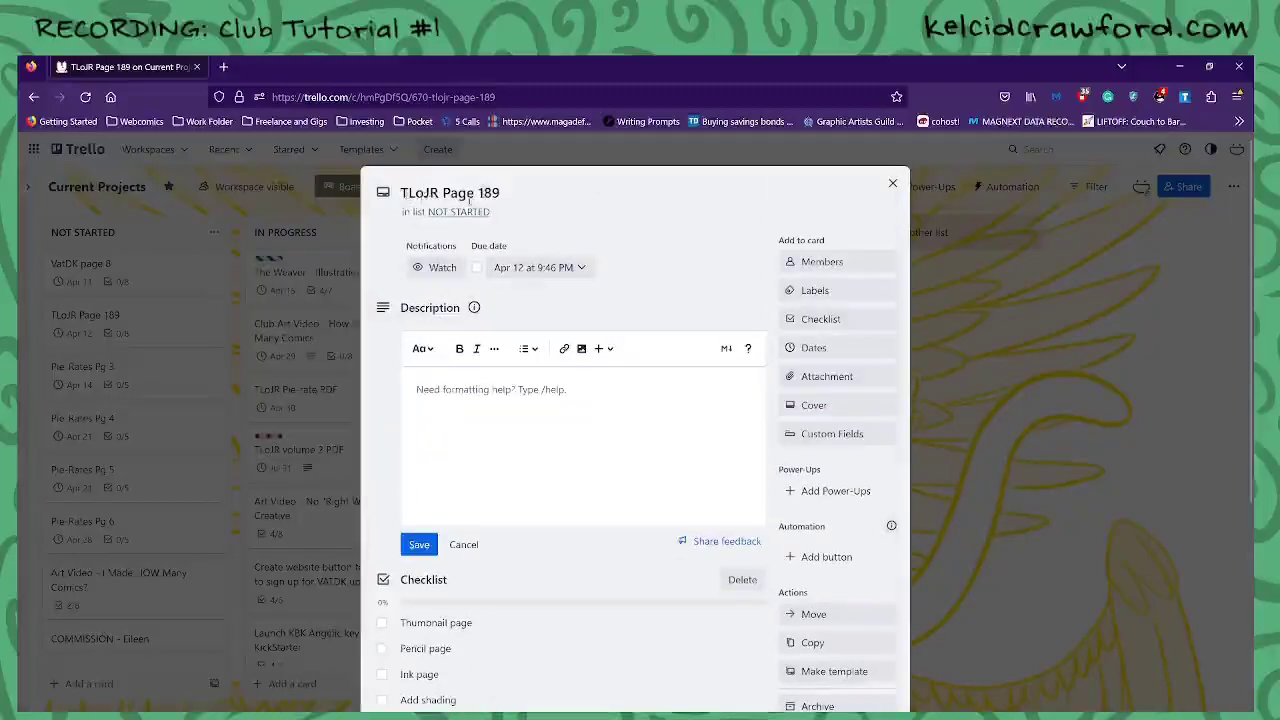
pyautogui.click(115, 330)
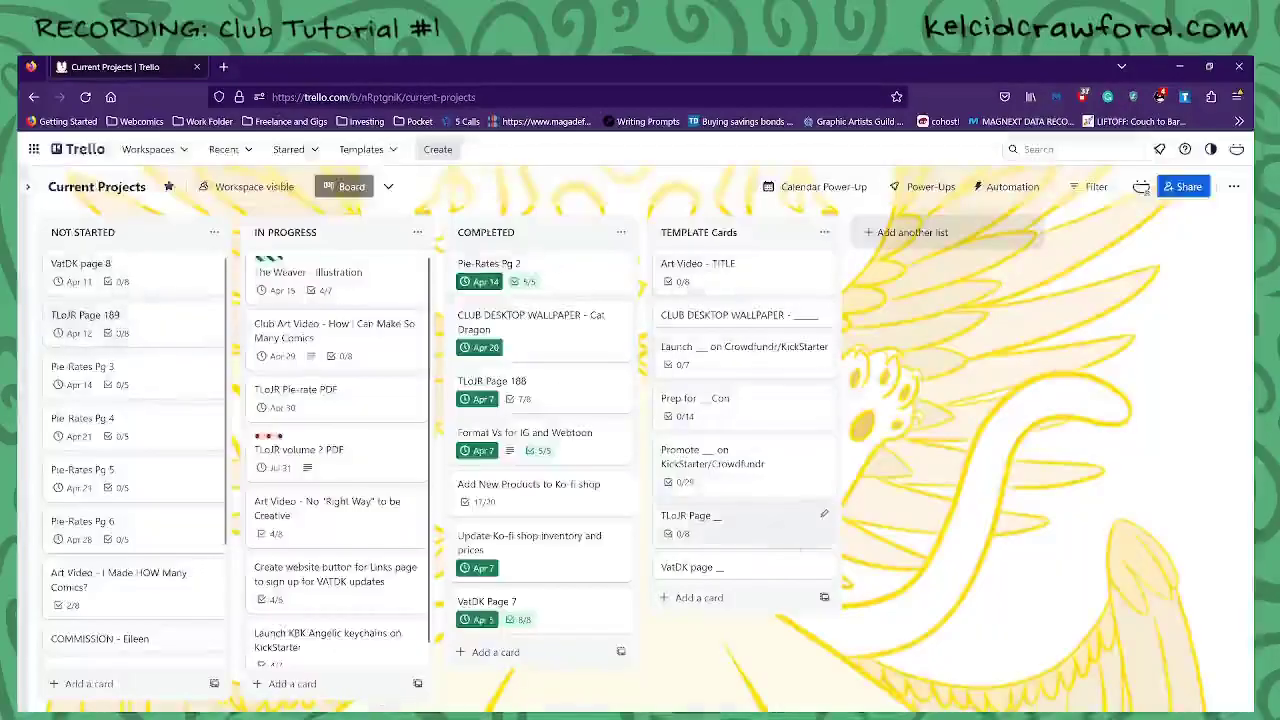
# Copy the "TLoJR Page __" template card with its checklist as "TLoJR Page 190" into NOT STARTED, directly below Pie-Rates Pg 3
pyautogui.click(763, 535)
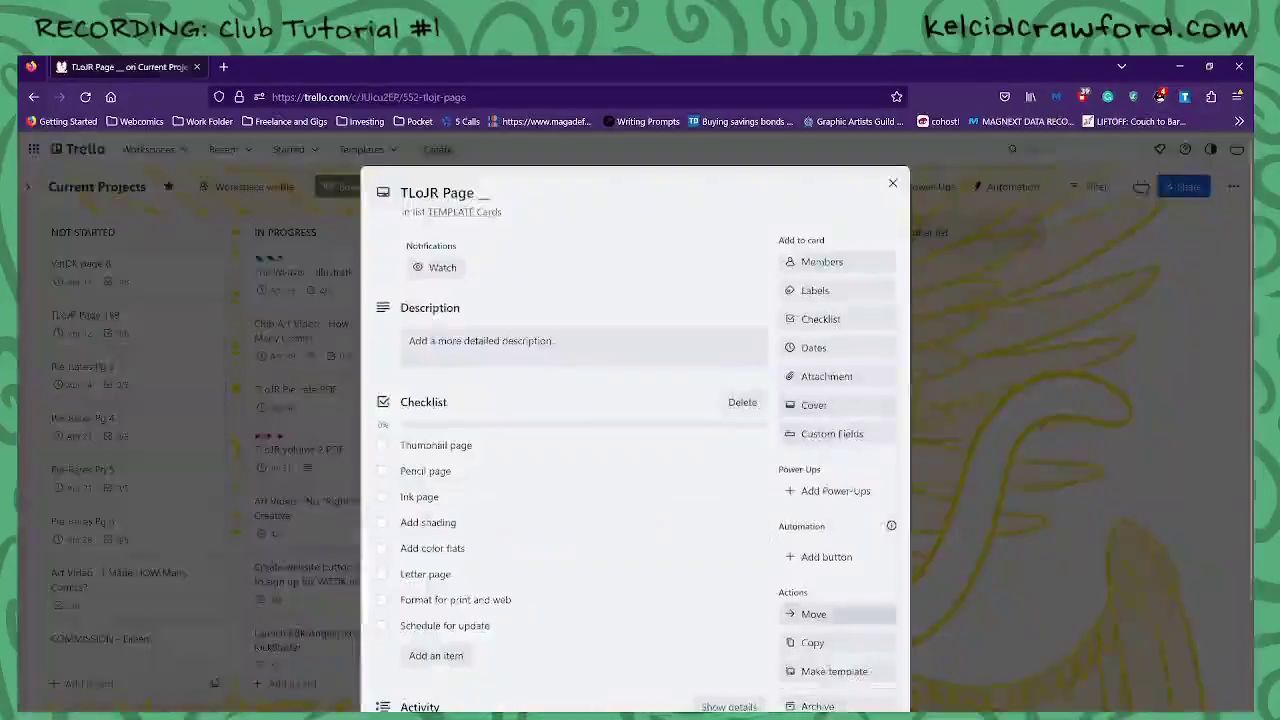
pyautogui.click(812, 643)
pyautogui.click(896, 420)
pyautogui.press('BackSpace')
pyautogui.press('BackSpace')
pyautogui.write('190')
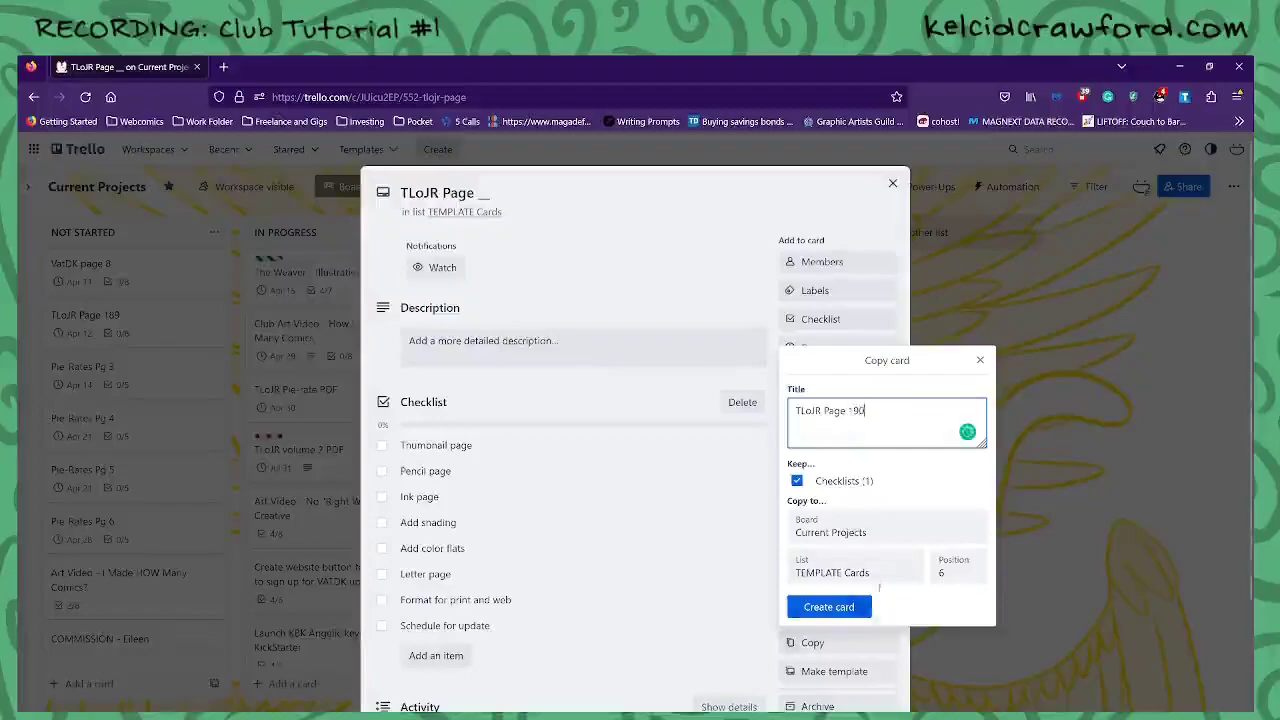
pyautogui.click(855, 567)
pyautogui.click(880, 410)
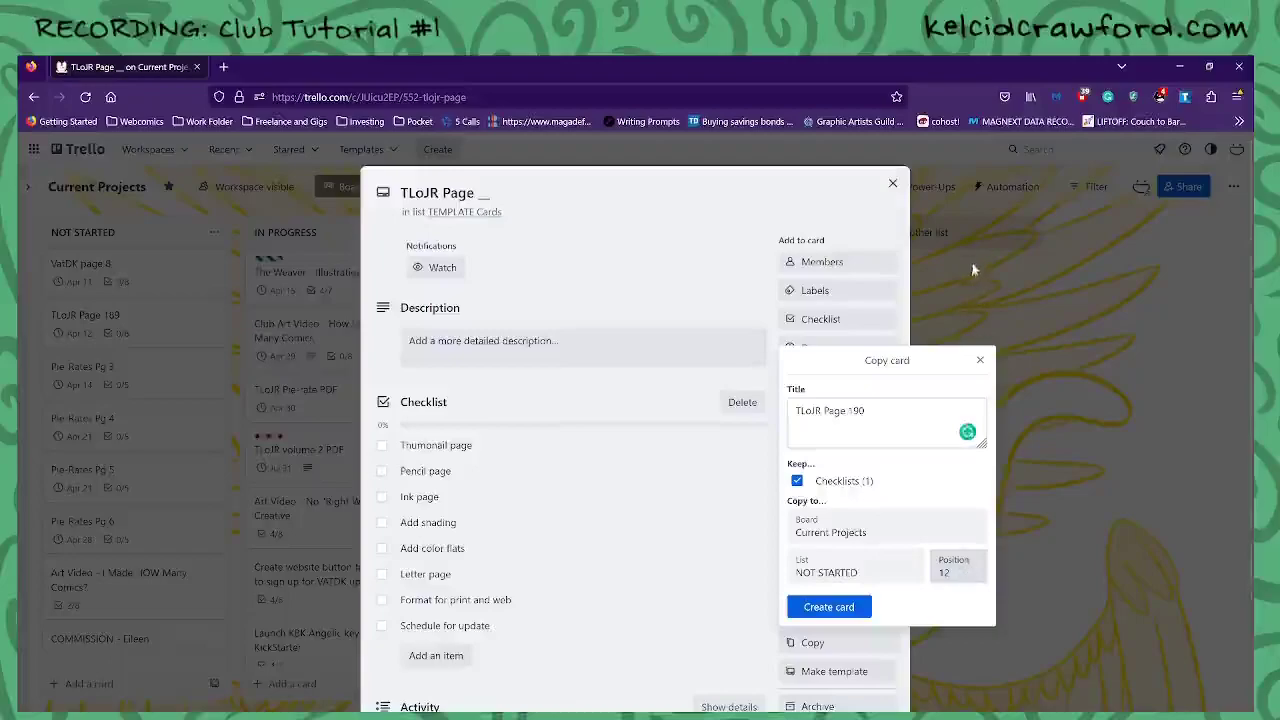
pyautogui.click(975, 269)
pyautogui.click(826, 607)
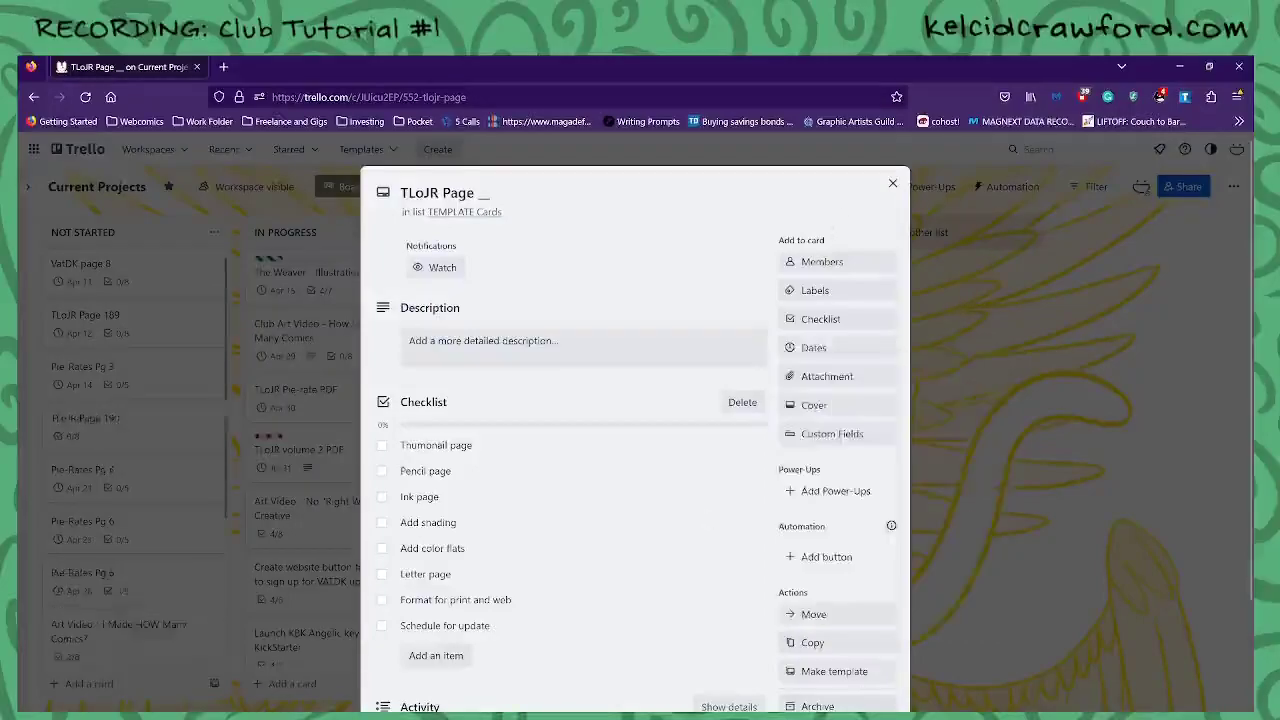
pyautogui.click(893, 183)
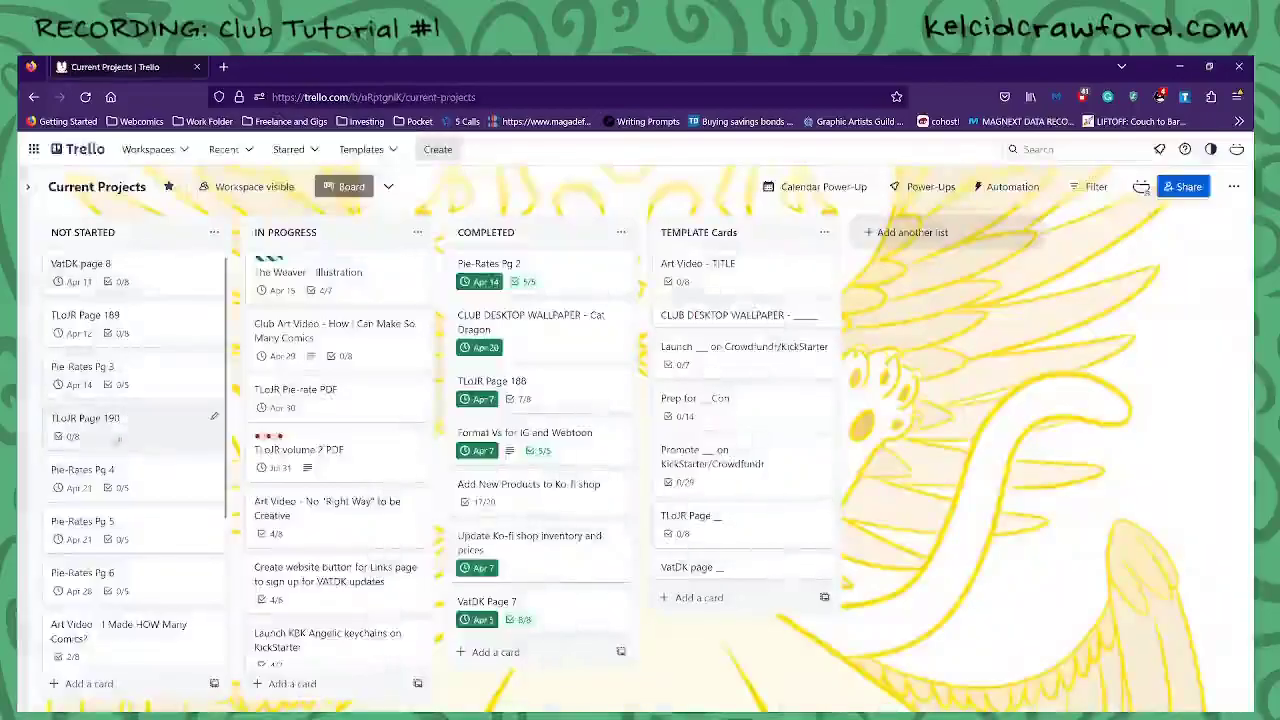
# Set the due date of the TLoJR Page 190 card to 04/19/2023 at 9:46 PM with a 1-day reminder, and close the card
pyautogui.click(124, 428)
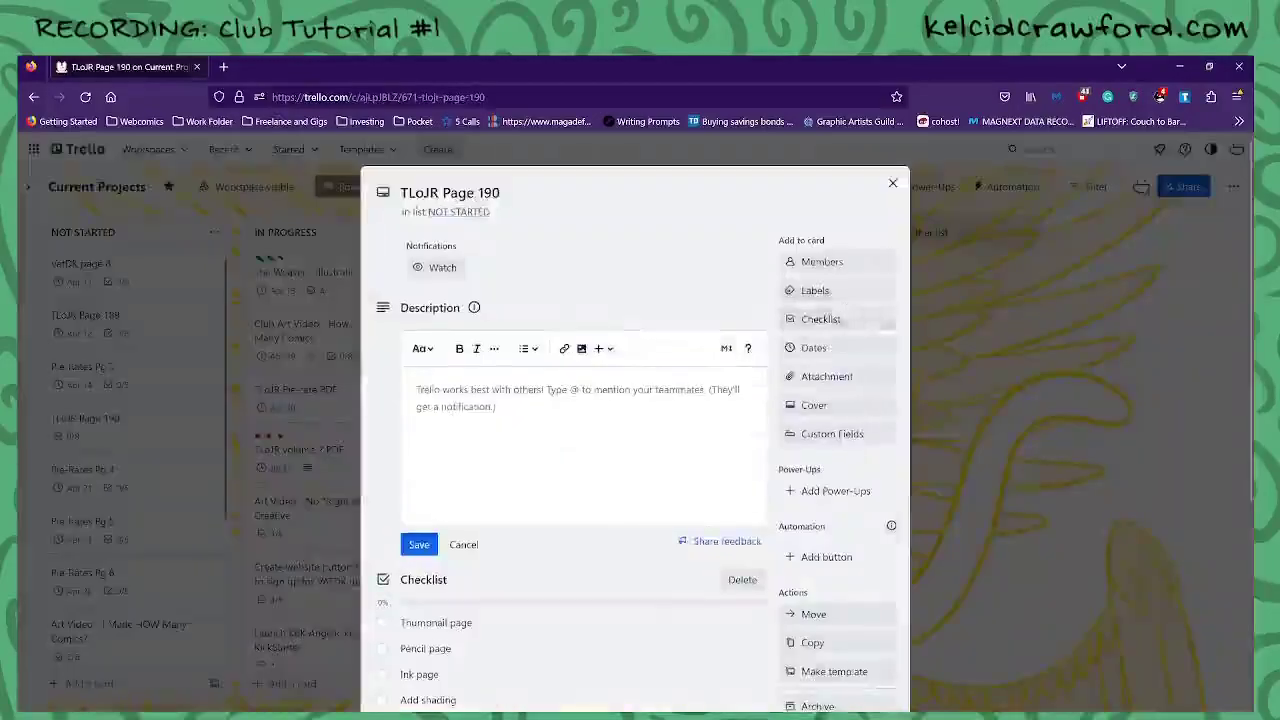
pyautogui.click(820, 349)
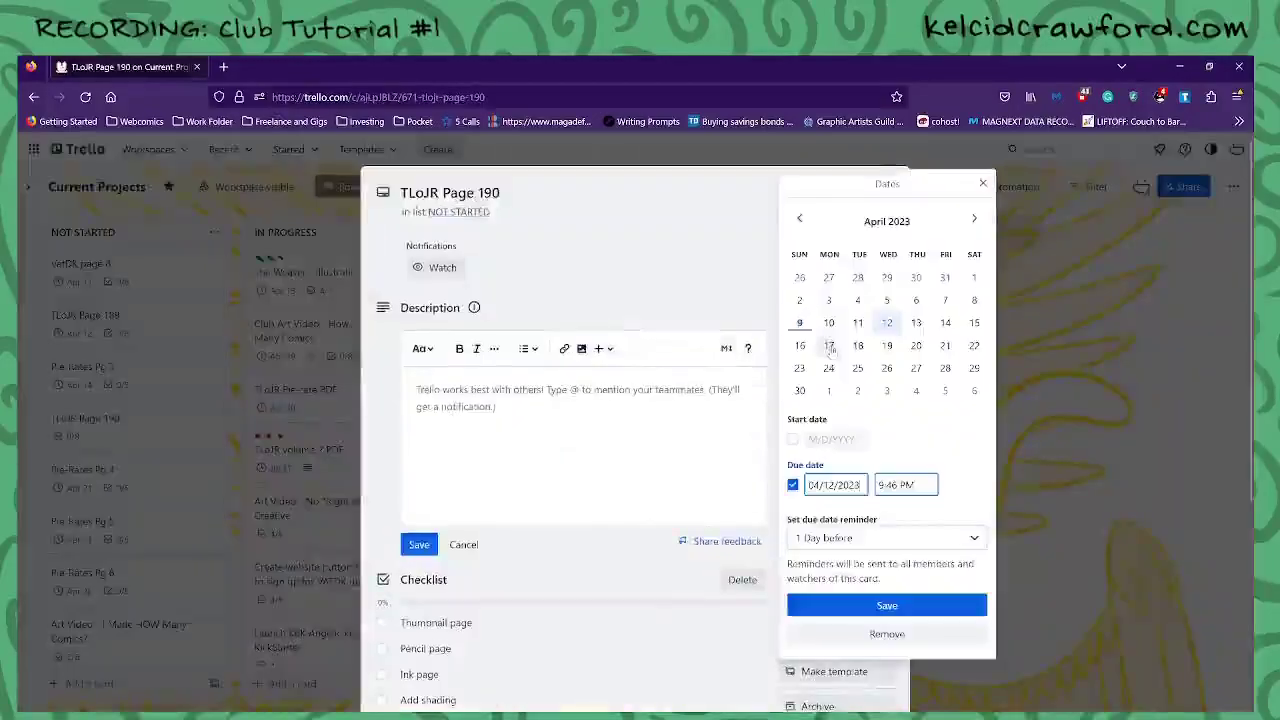
pyautogui.click(887, 345)
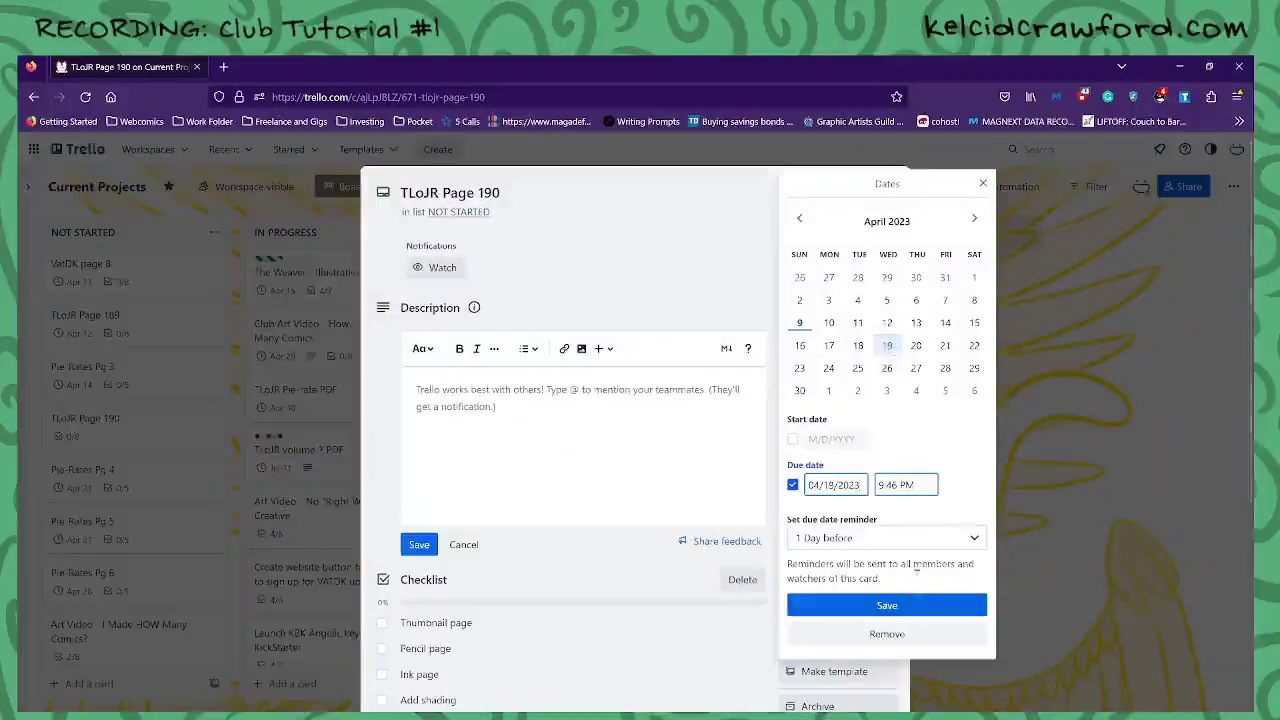
pyautogui.click(887, 606)
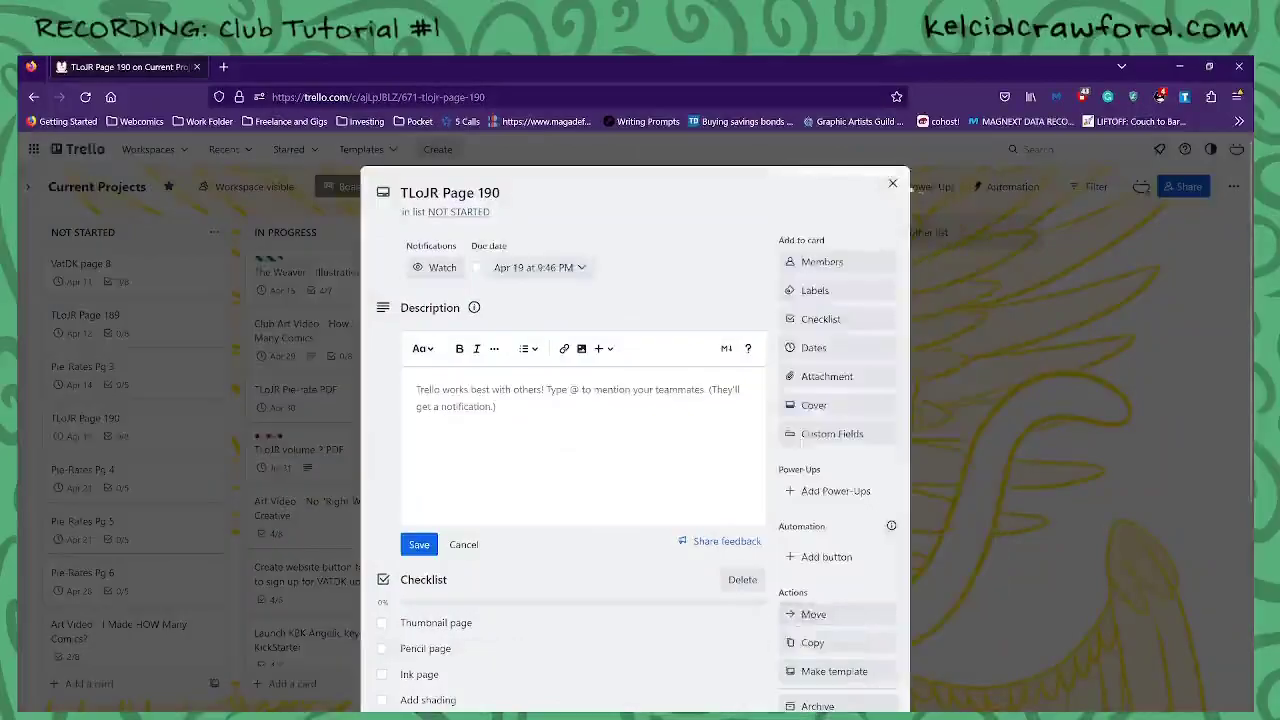
pyautogui.click(893, 183)
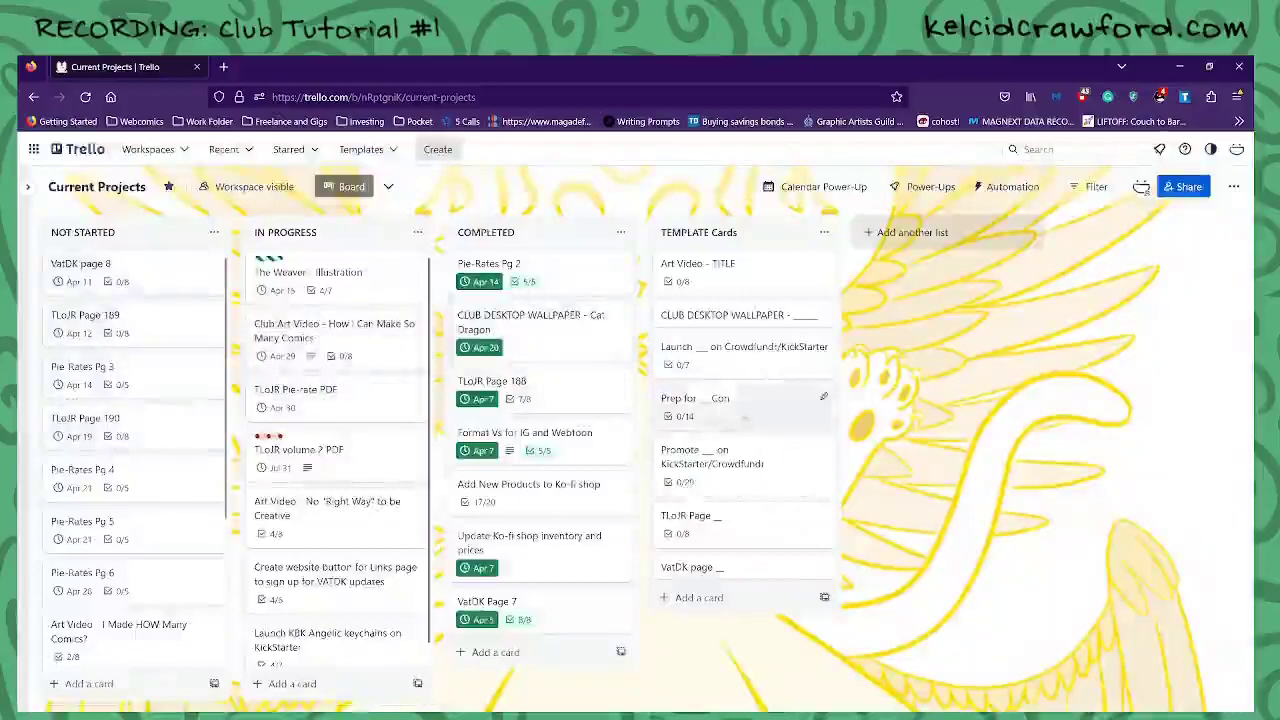
# Copy the "TLoJR Page __" template card with its checklist as "TLoJR Page 191" into NOT STARTED at position 8
pyautogui.click(738, 528)
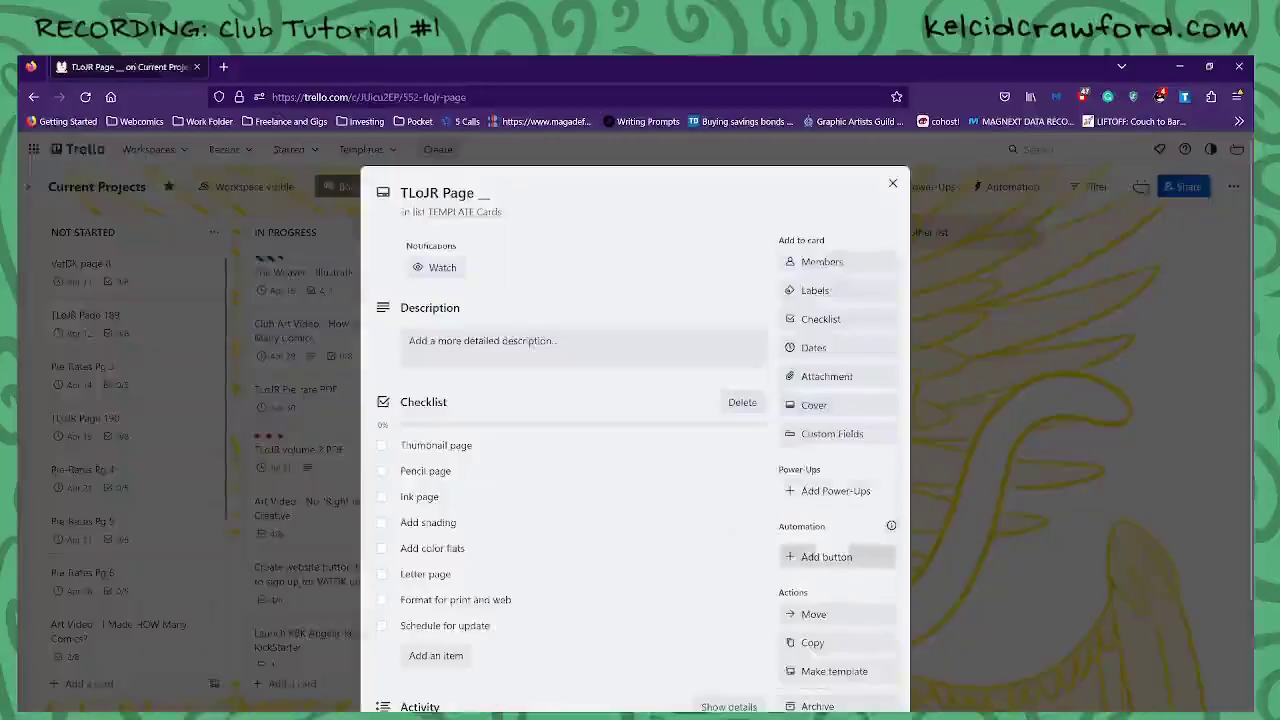
pyautogui.click(812, 642)
pyautogui.click(886, 412)
pyautogui.press('BackSpace')
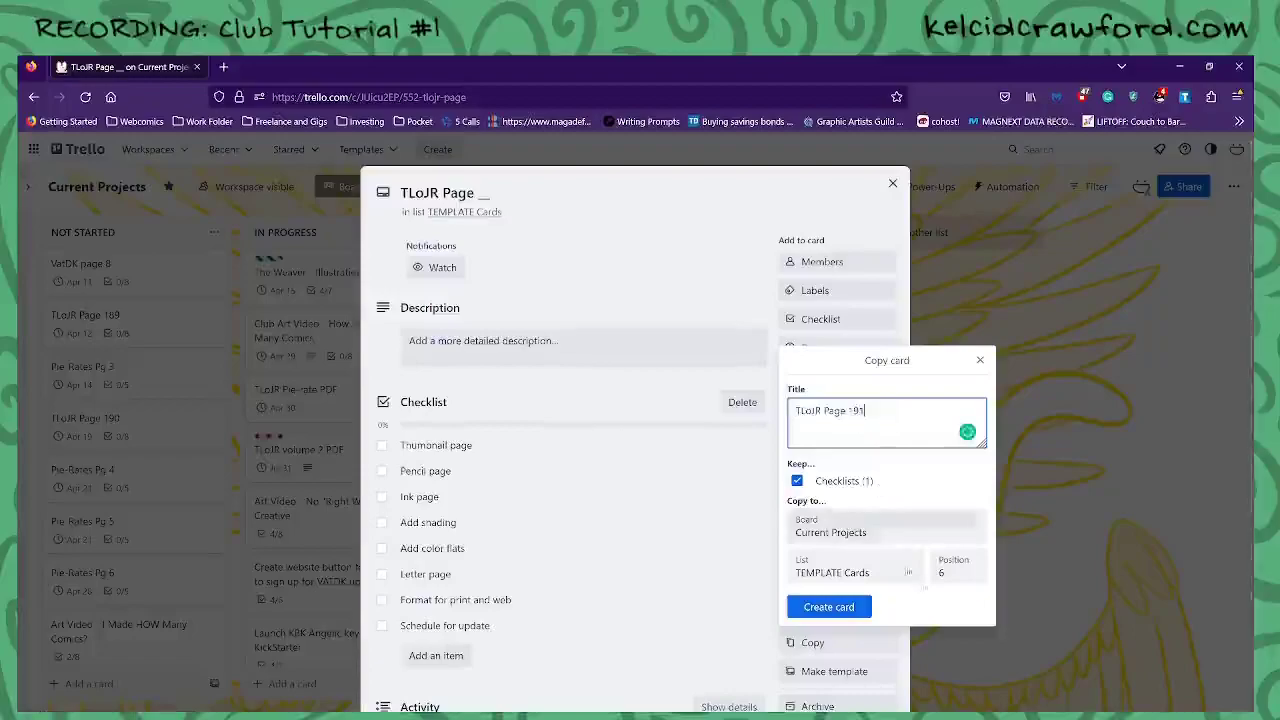
pyautogui.click(885, 573)
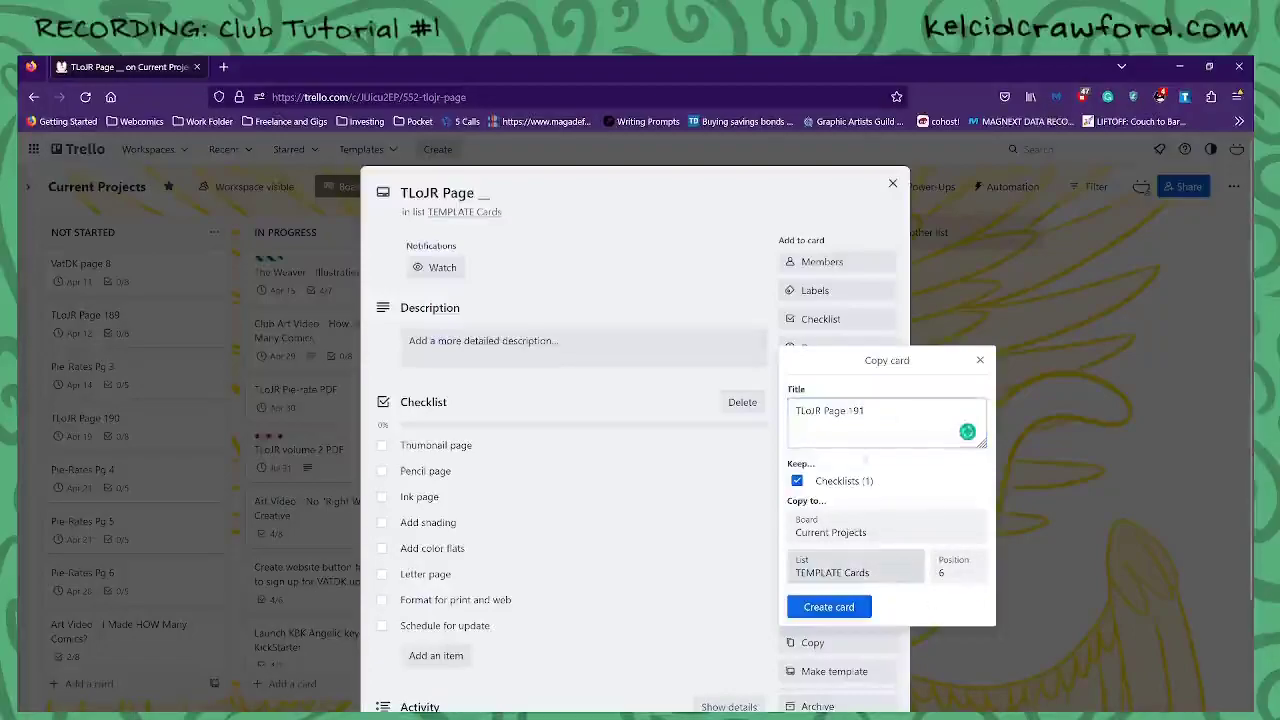
pyautogui.click(858, 445)
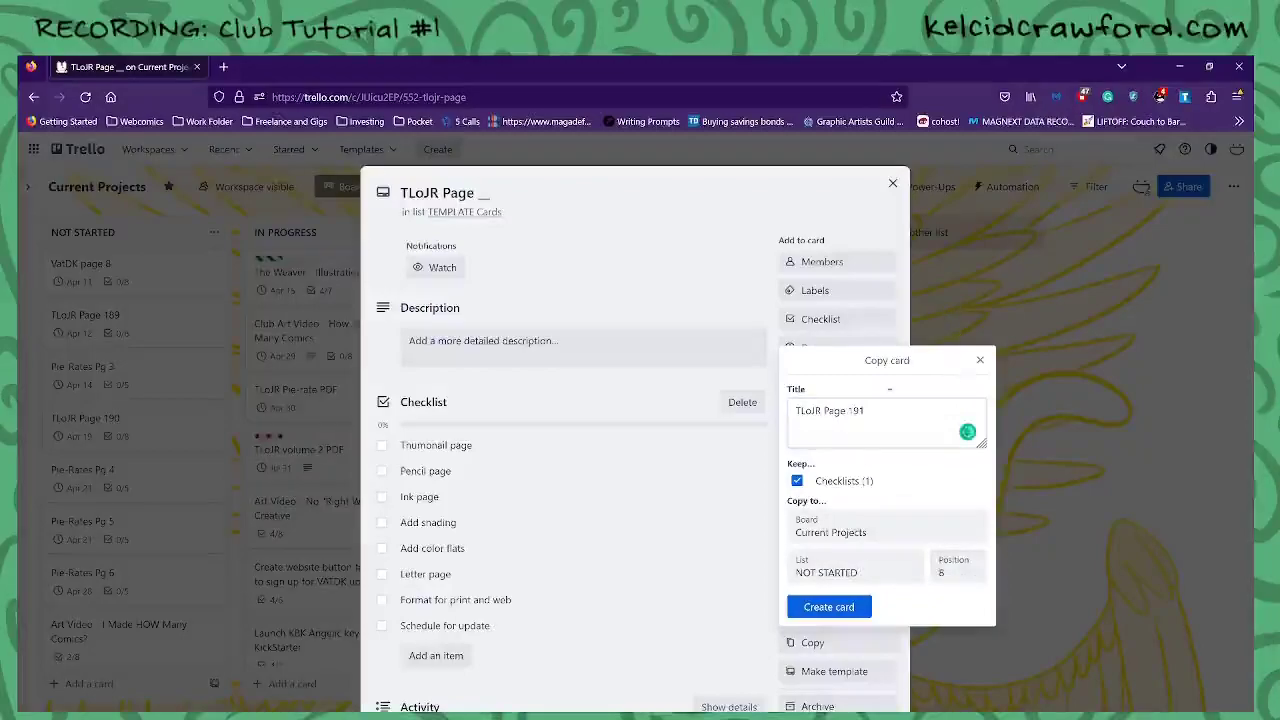
pyautogui.click(852, 610)
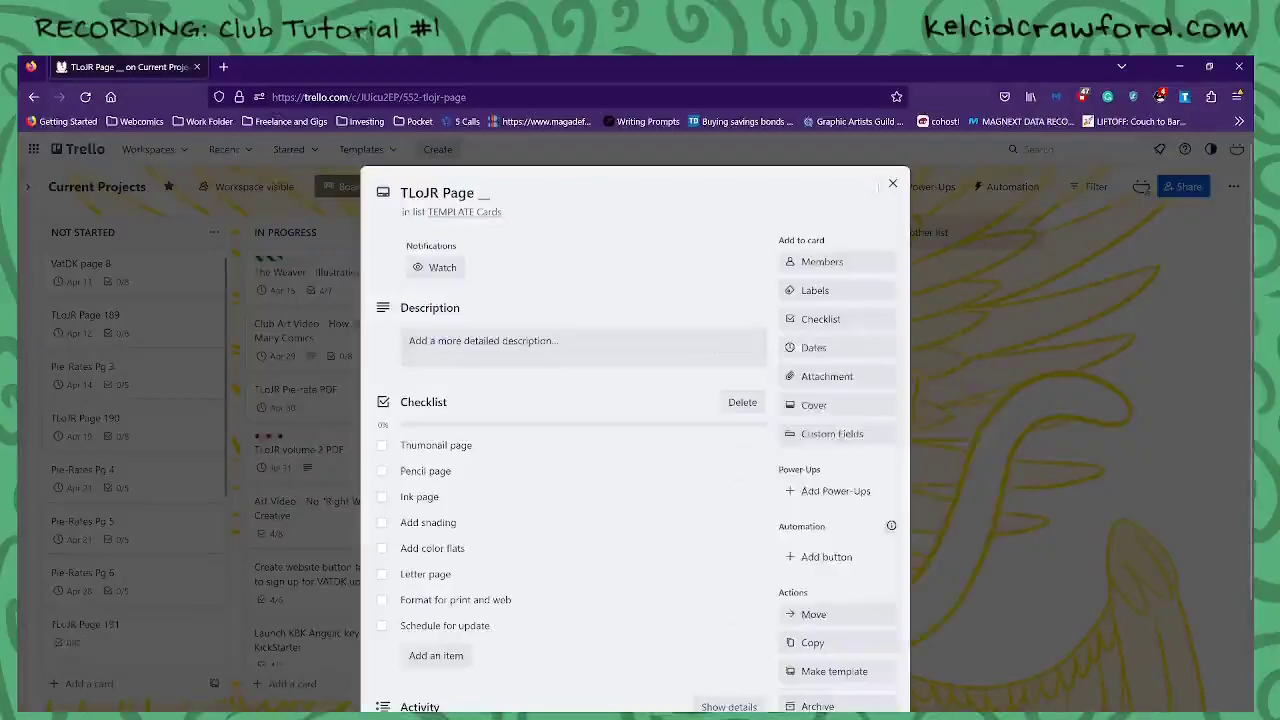
pyautogui.press('Escape')
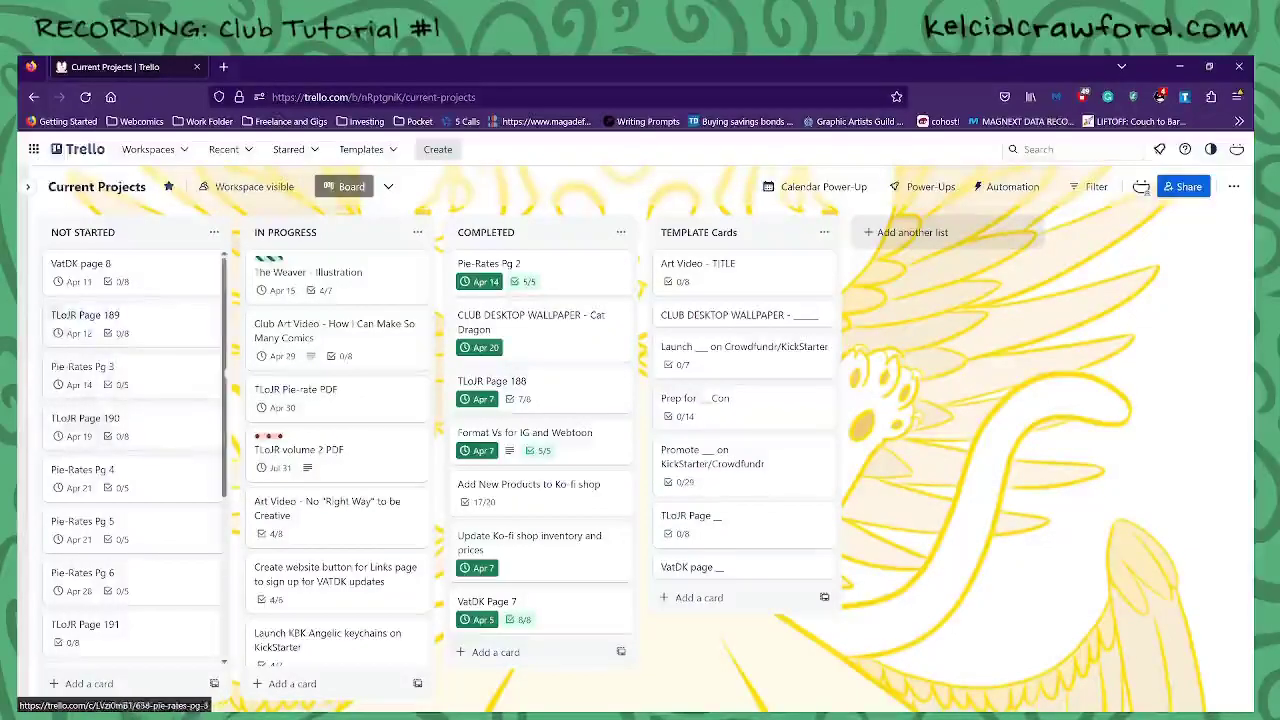
# Move the TLoJR Page 191 card up in NOT STARTED, directly below TLoJR Page 190
pyautogui.scroll(-1, 226, 412)
pyautogui.scroll(-1, 226, 412)
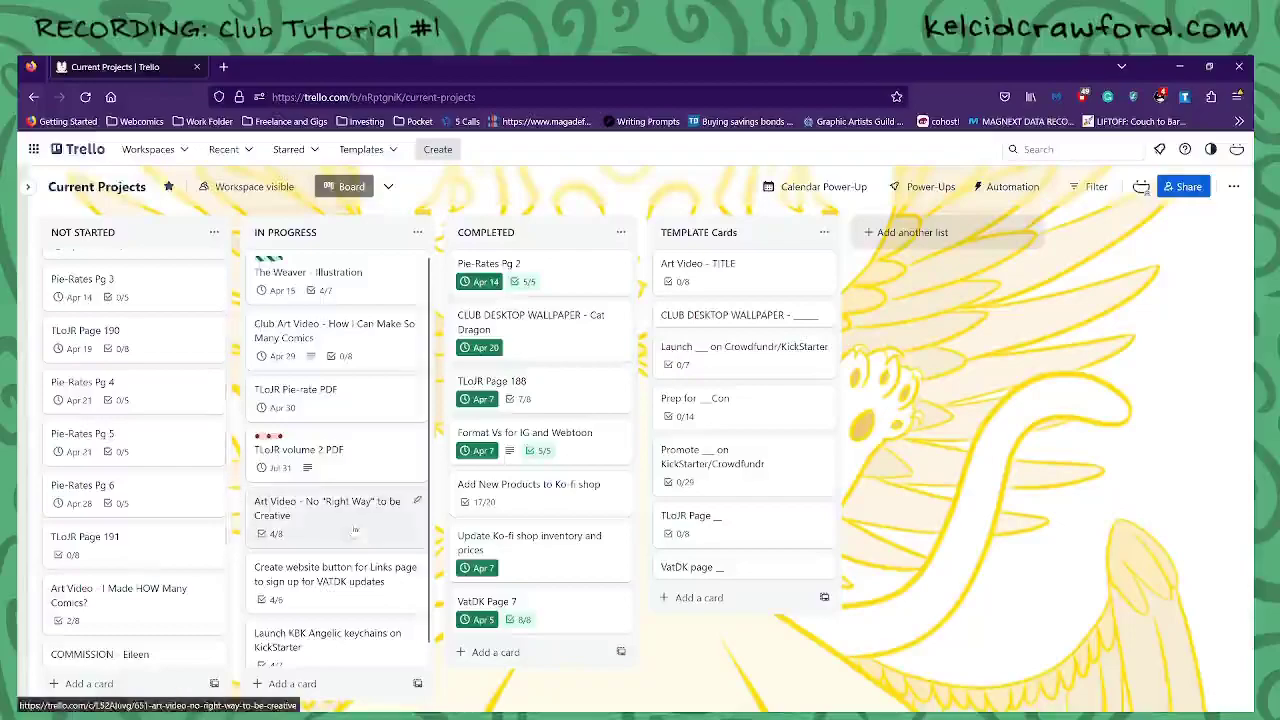
pyautogui.moveTo(115, 551); pyautogui.dragTo(153, 407)
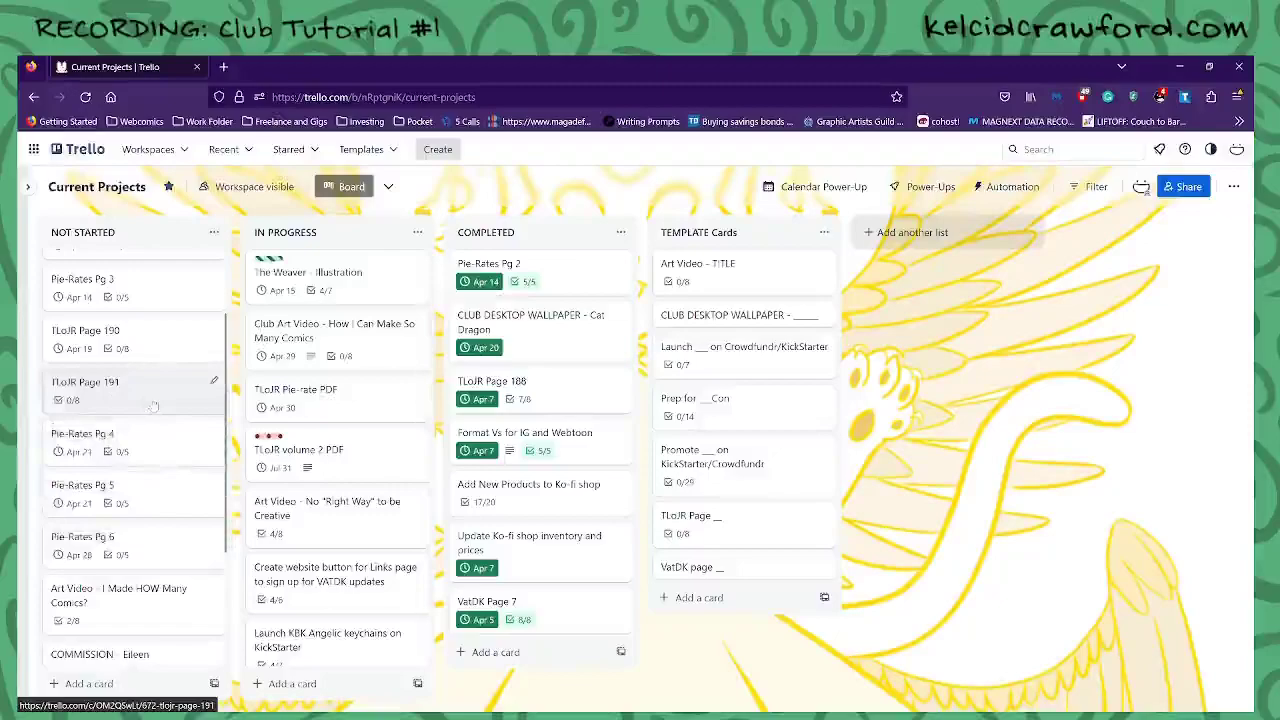
pyautogui.scroll(1, 145, 395)
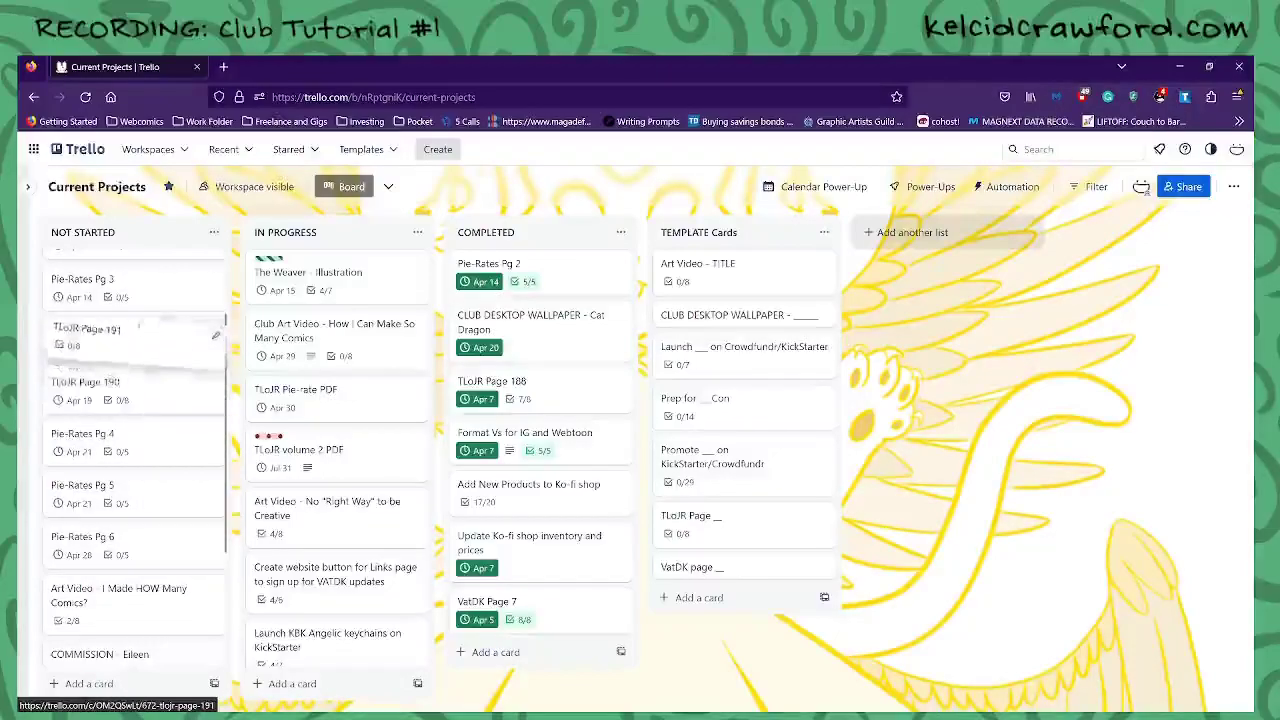
# Set the due date of the TLoJR Page 191 card to April 26, 2023 at 9:46 PM and close the card
pyautogui.click(134, 415)
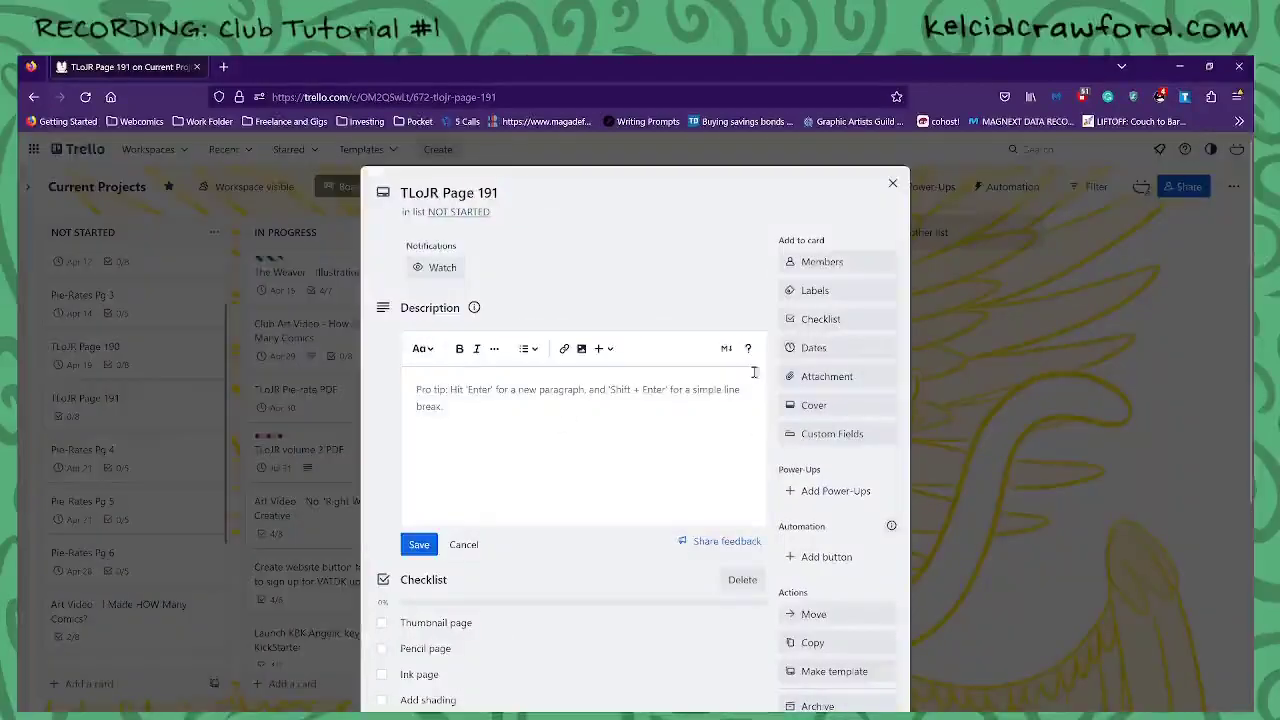
pyautogui.click(822, 347)
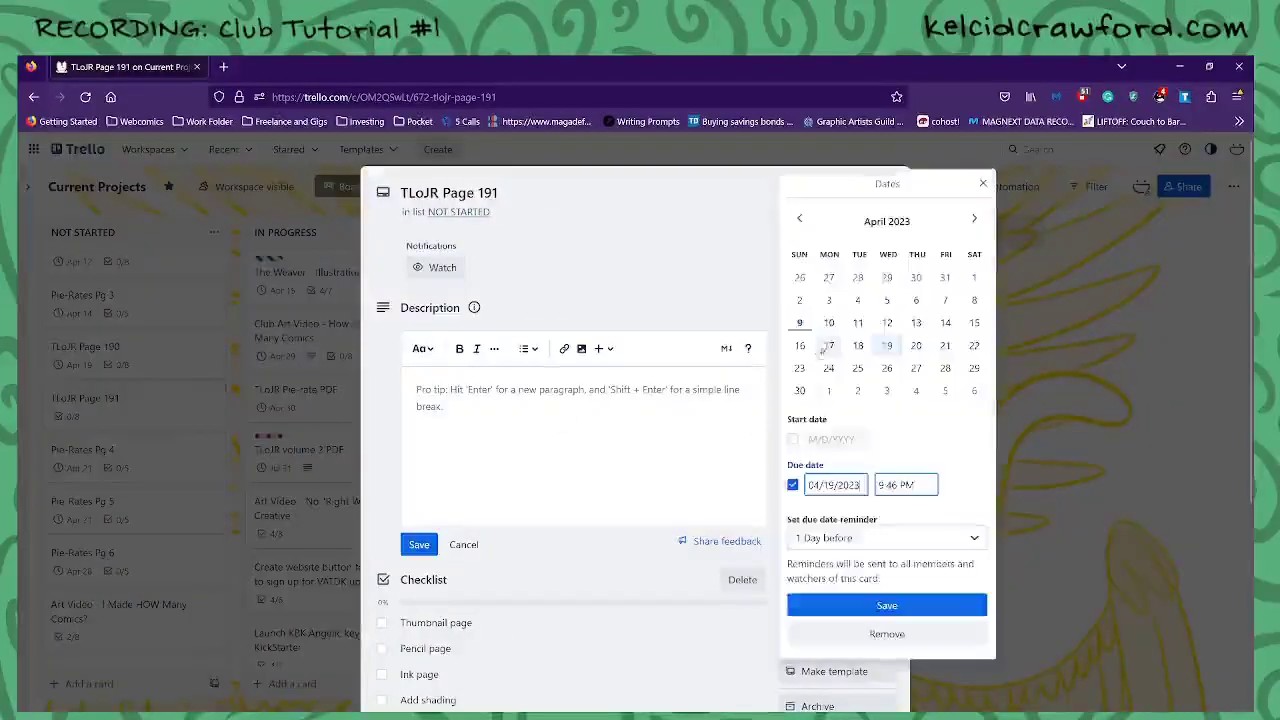
pyautogui.click(887, 368)
pyautogui.click(887, 605)
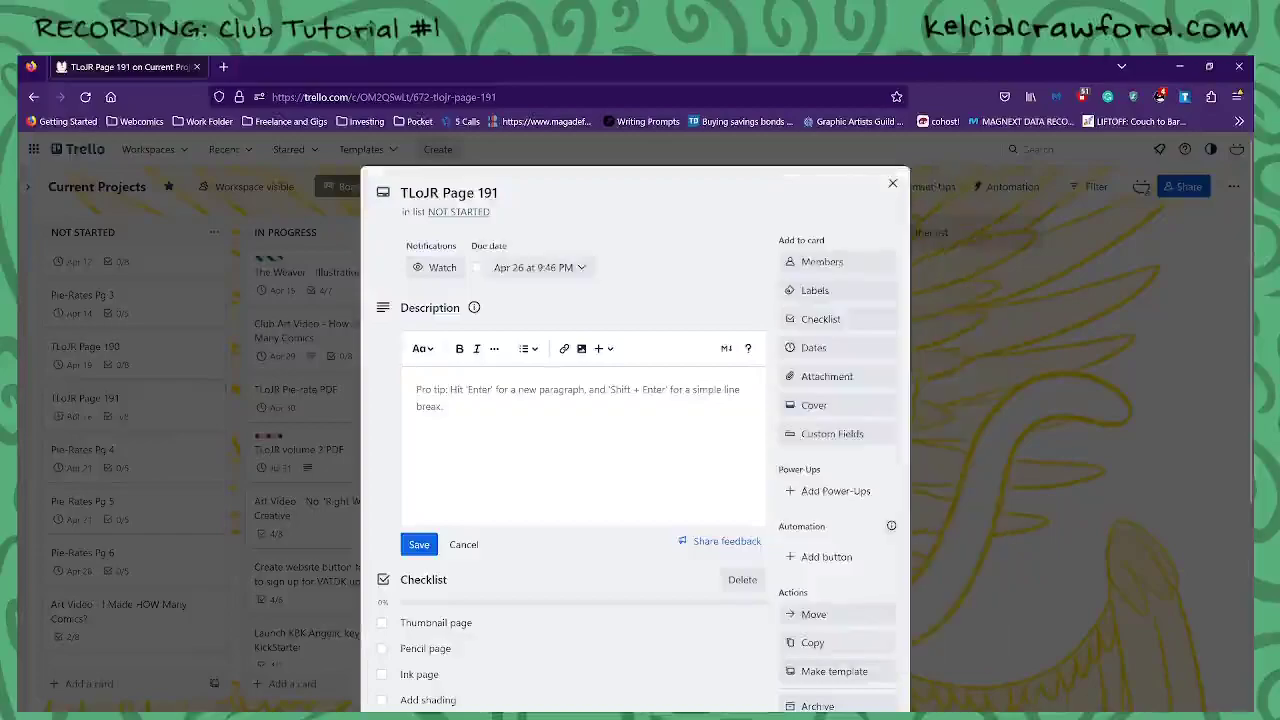
pyautogui.click(170, 378)
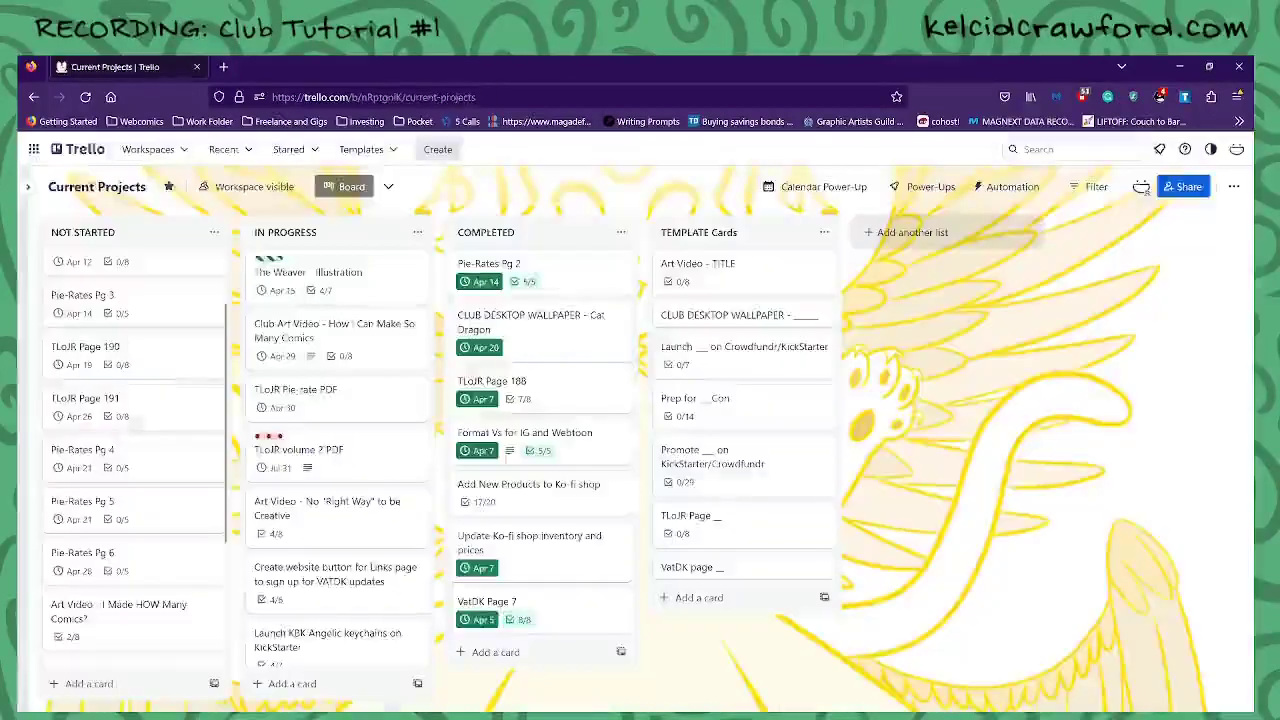
# Move the TLoJR Page 191 card between Pie-Rates Pg 5 and Pie-Rates Pg 6 in NOT STARTED
pyautogui.moveTo(165, 406); pyautogui.dragTo(164, 508)
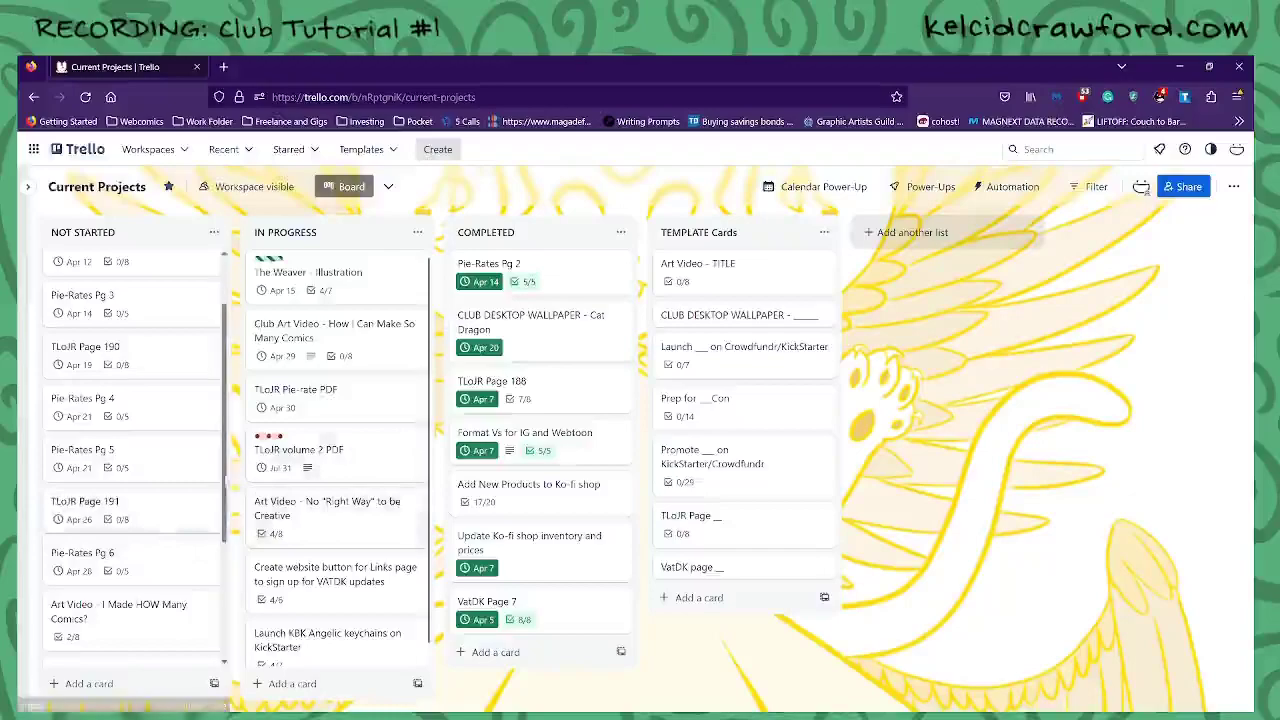
pyautogui.scroll(2, 164, 508)
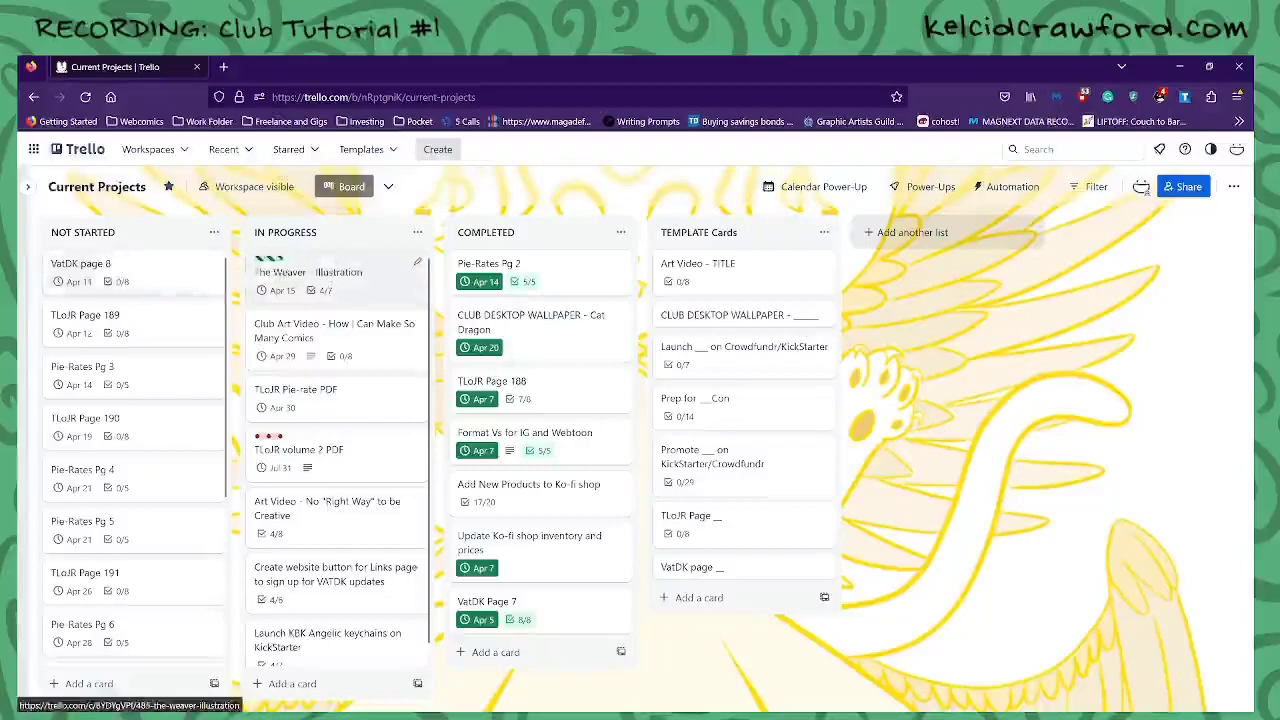
# Move the VatDK page 8 card to the top of IN PROGRESS, and return it to the top of NOT STARTED
pyautogui.moveTo(123, 266); pyautogui.dragTo(337, 260)
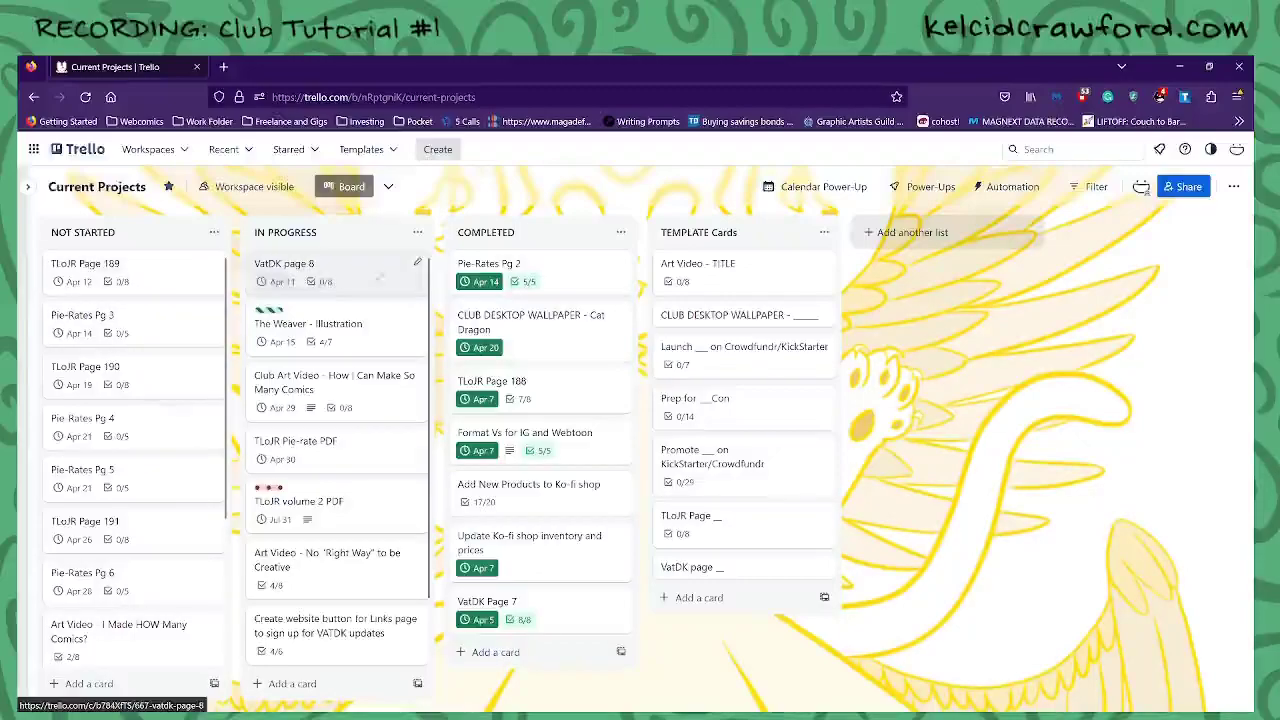
pyautogui.moveTo(352, 281); pyautogui.dragTo(157, 258)
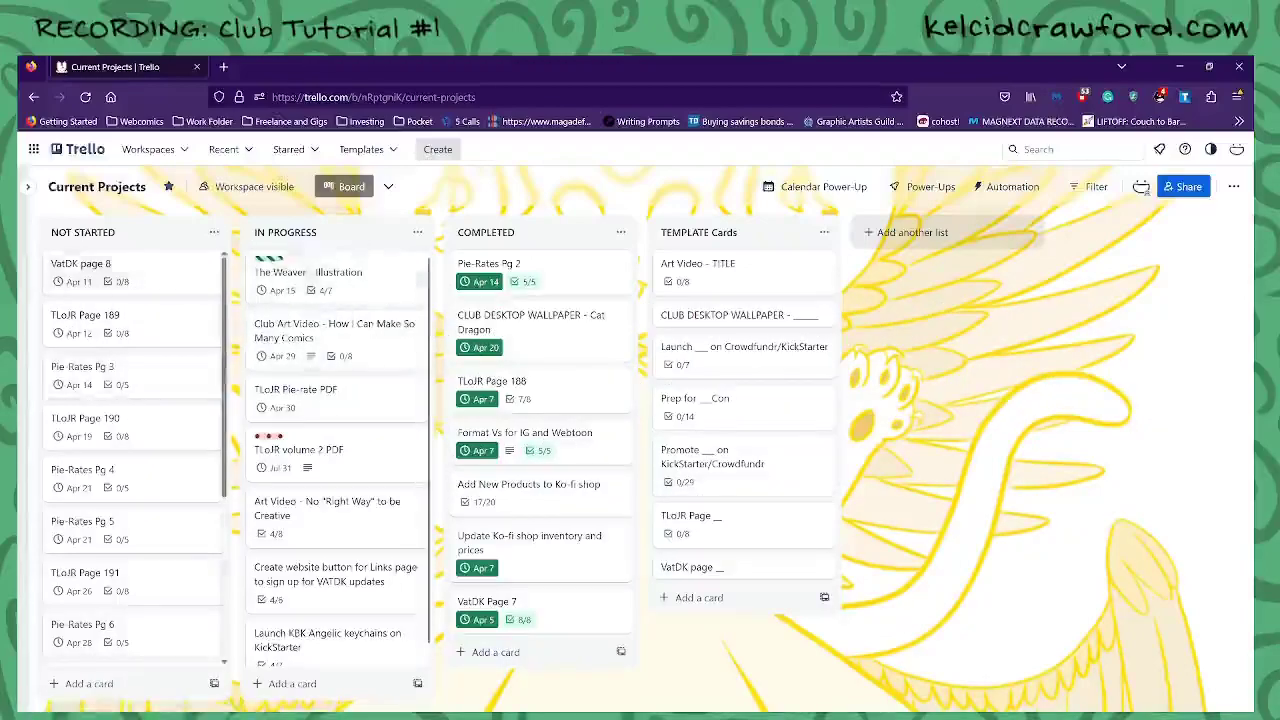
# Copy the "TLoJR Page __" template card with its checklist as "TLoJR Page 192" into NOT STARTED at position 10
pyautogui.scroll(-2, 230, 405)
pyautogui.scroll(-6, 230, 405)
pyautogui.scroll(8, 226, 345)
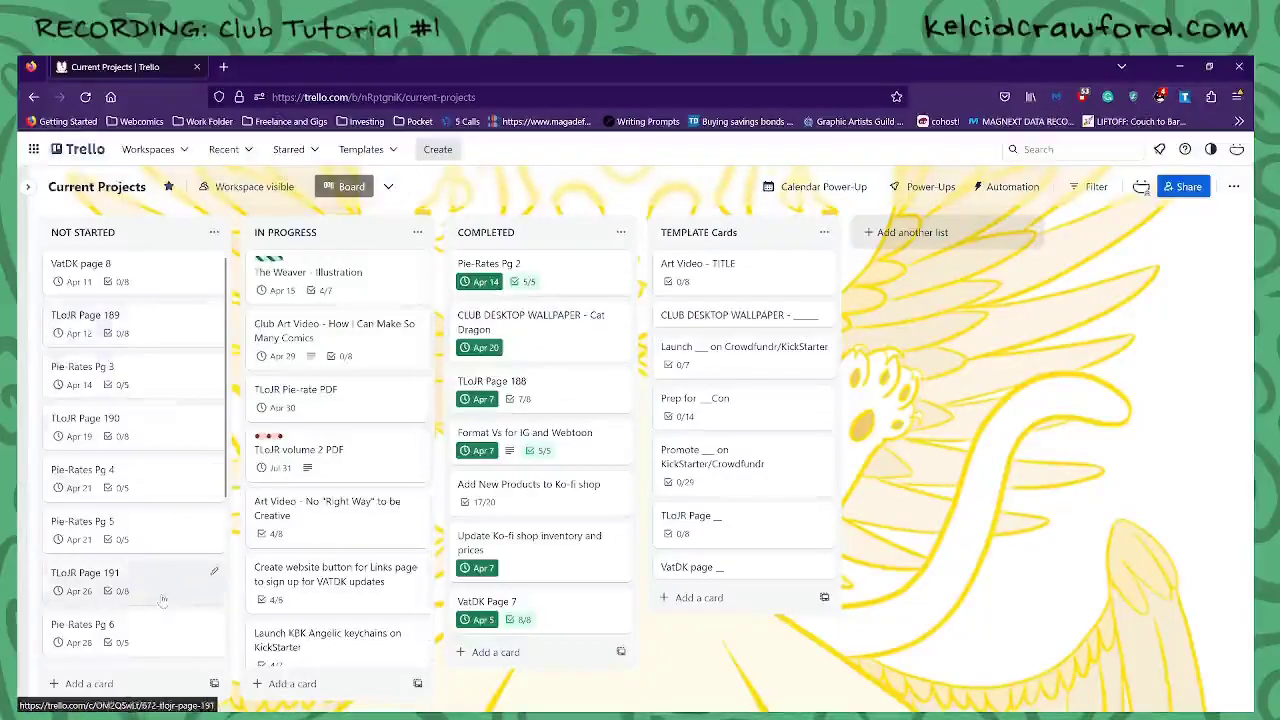
pyautogui.click(726, 532)
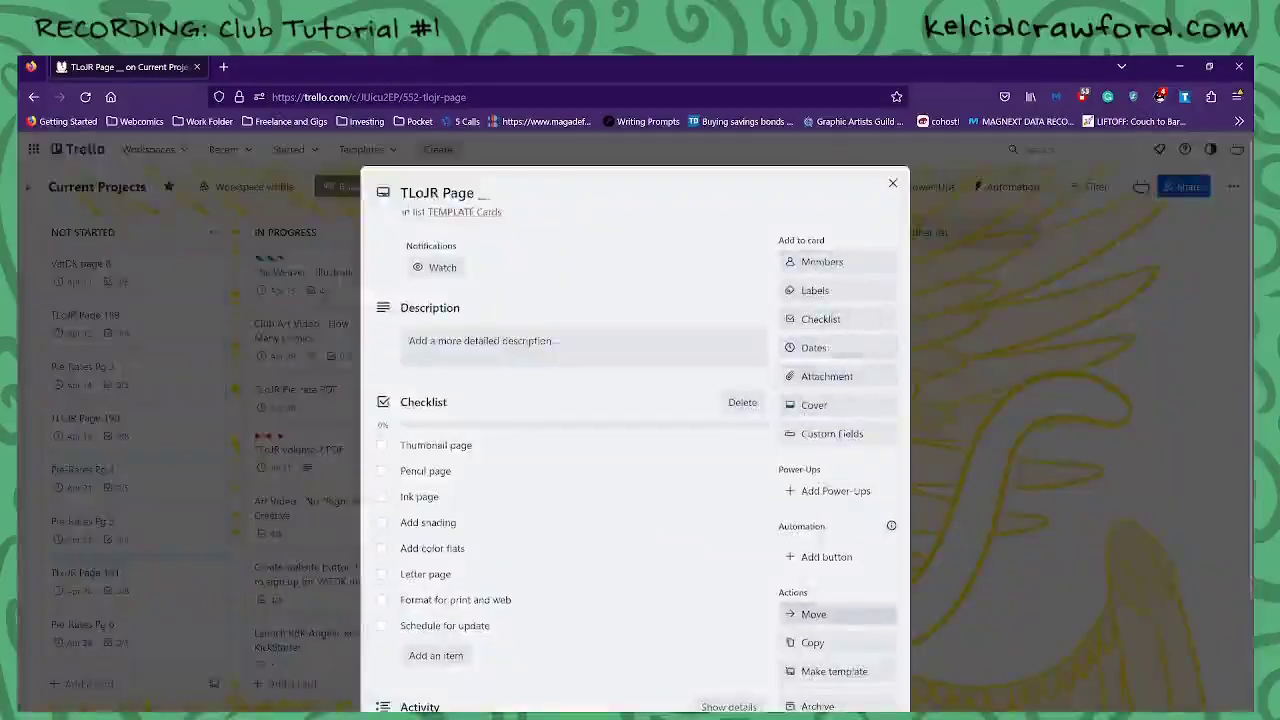
pyautogui.click(812, 643)
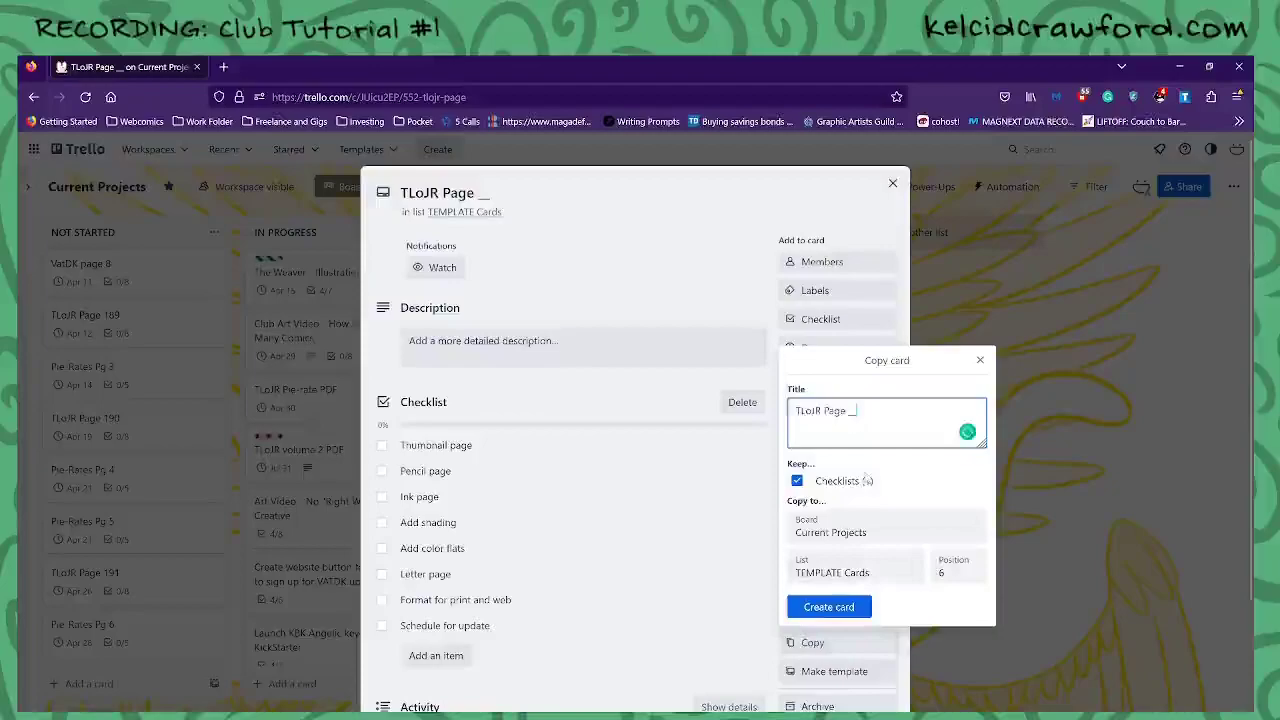
pyautogui.write('192')
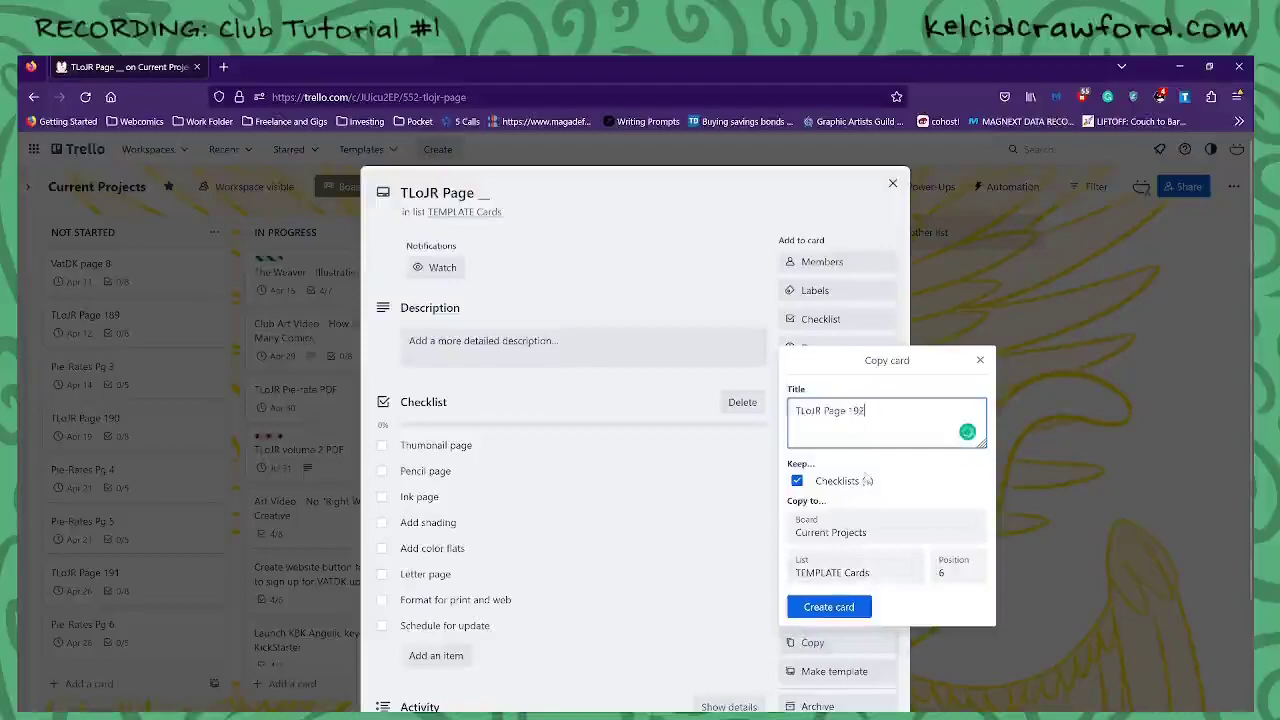
pyautogui.click(818, 610)
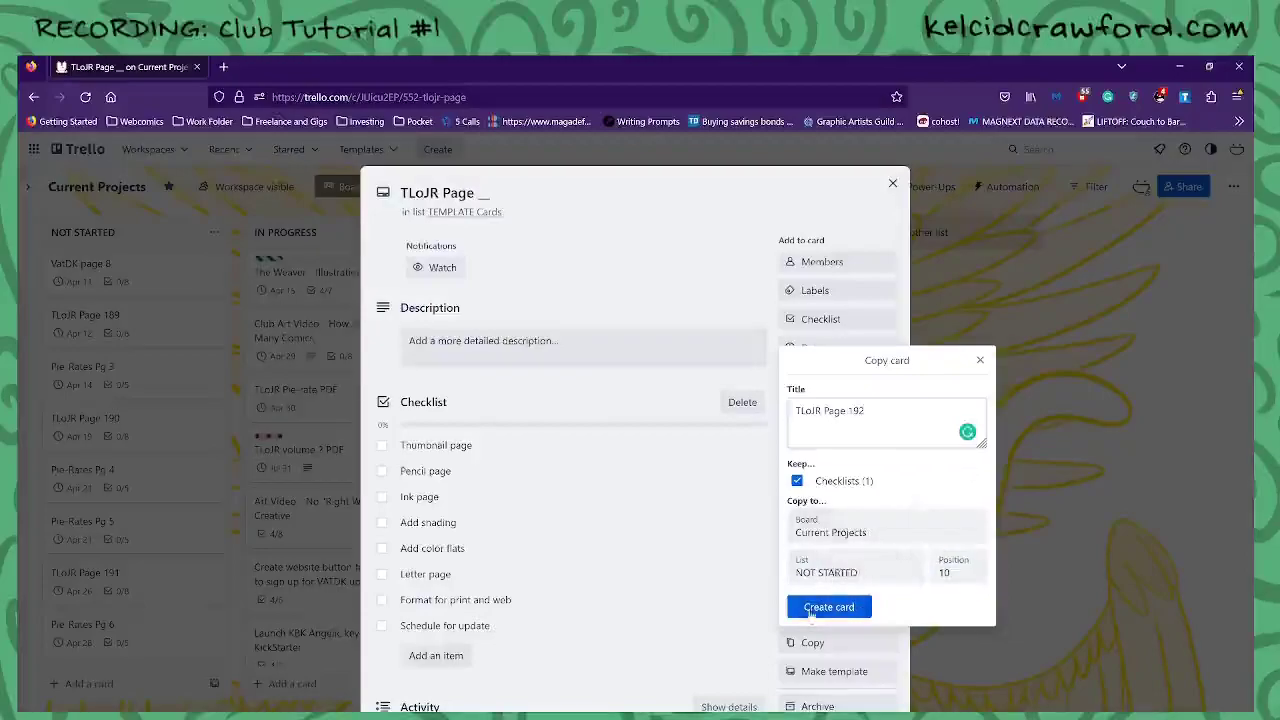
pyautogui.click(829, 607)
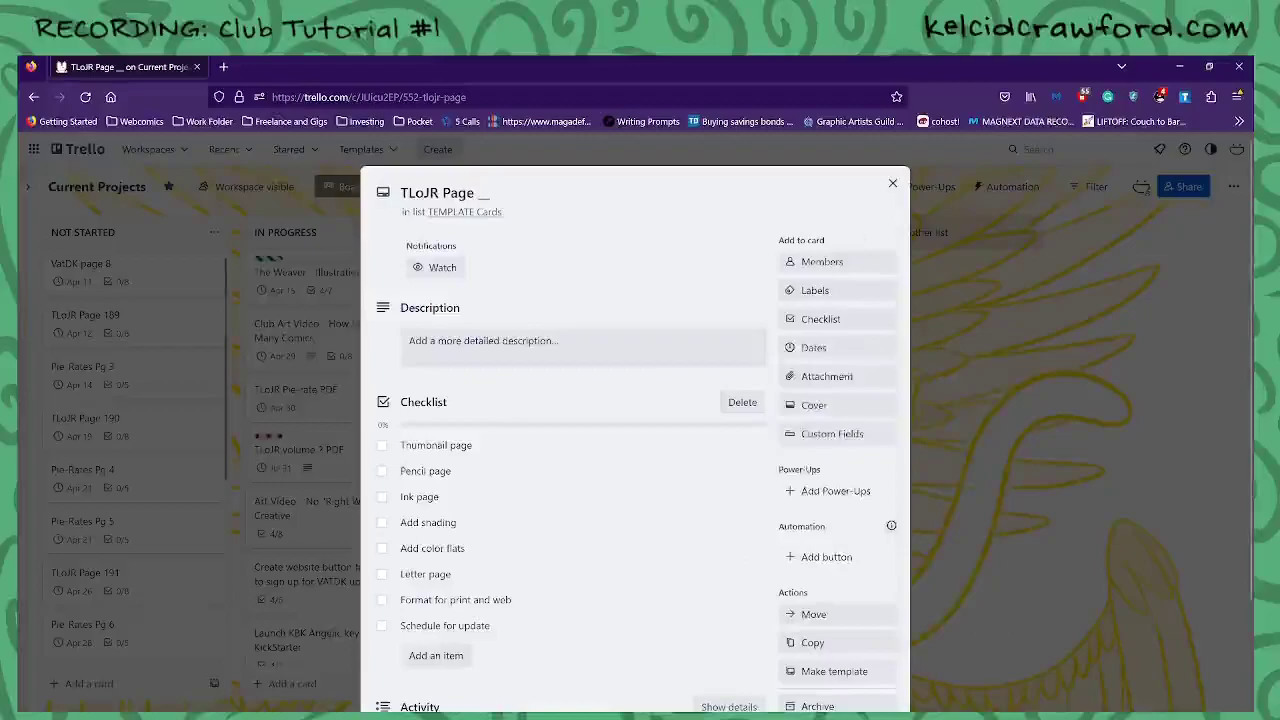
pyautogui.click(893, 183)
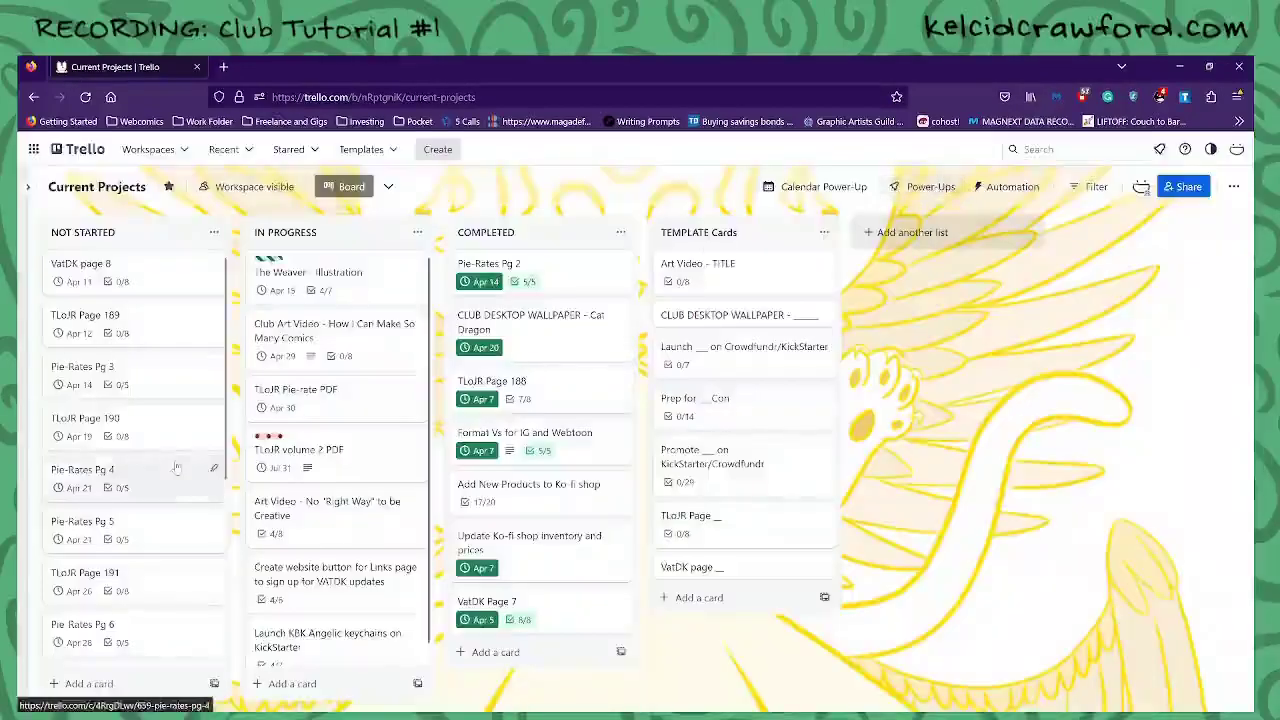
# Set the TLoJR Page 192 card's due date to May 3, 2023 at 9:46 PM, and move it directly below Pie-Rates Pg 6 in NOT STARTED
pyautogui.moveTo(226, 467); pyautogui.dragTo(226, 580)
pyautogui.click(139, 571)
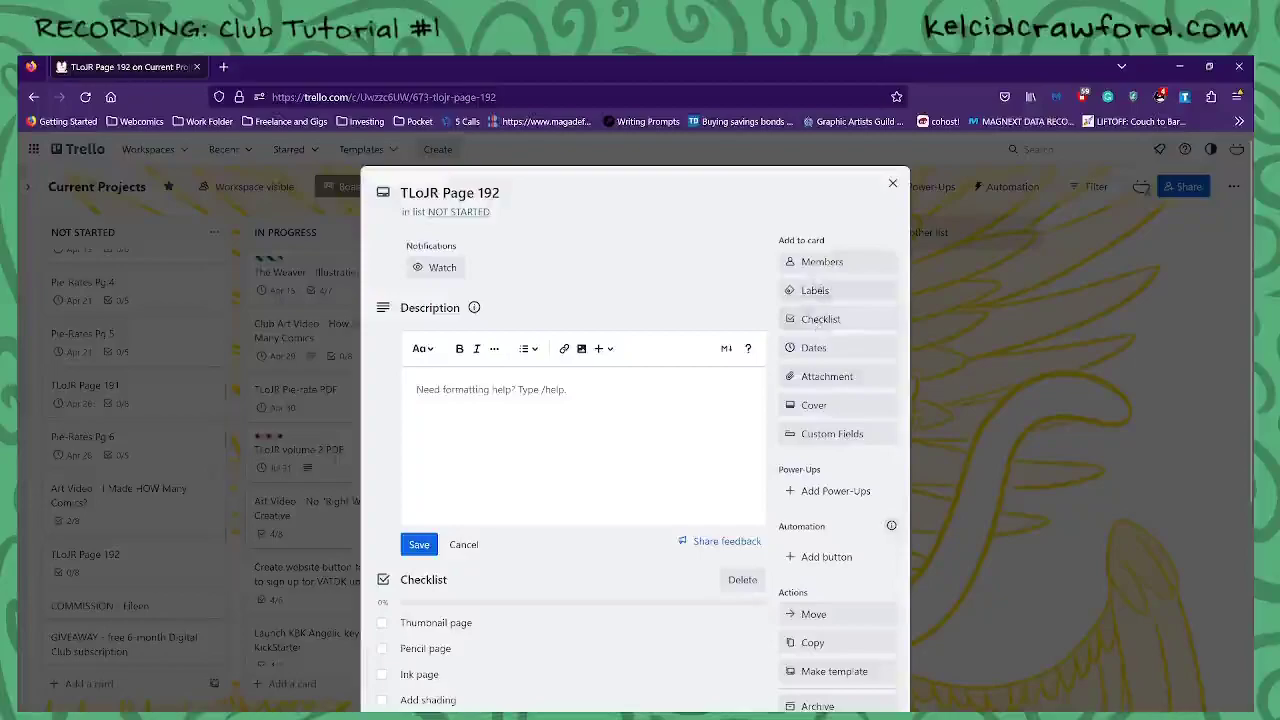
pyautogui.click(812, 350)
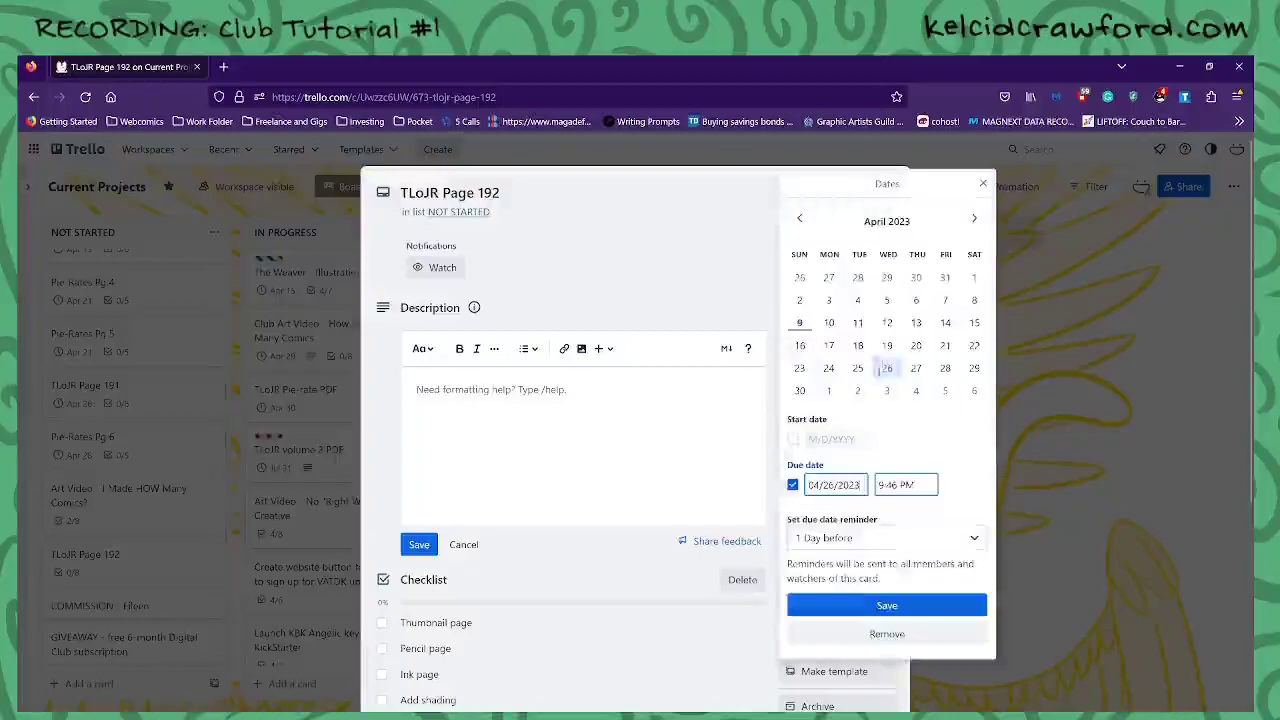
pyautogui.click(886, 391)
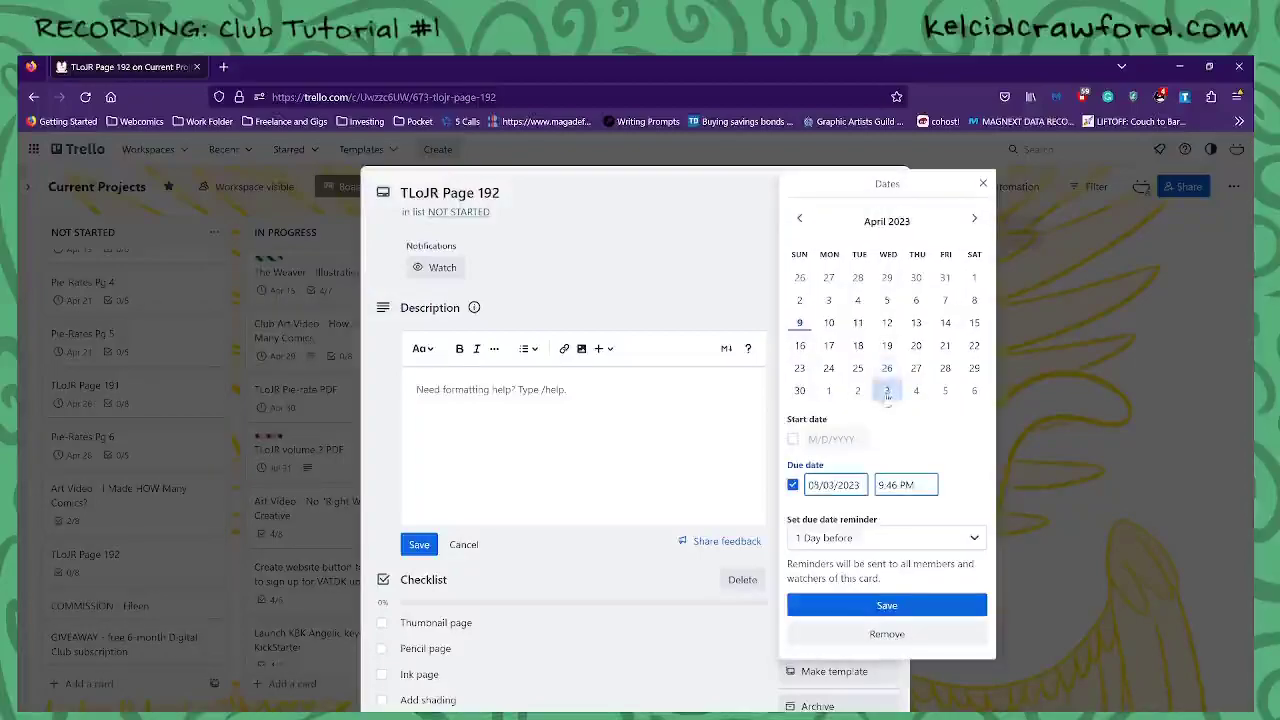
pyautogui.click(887, 605)
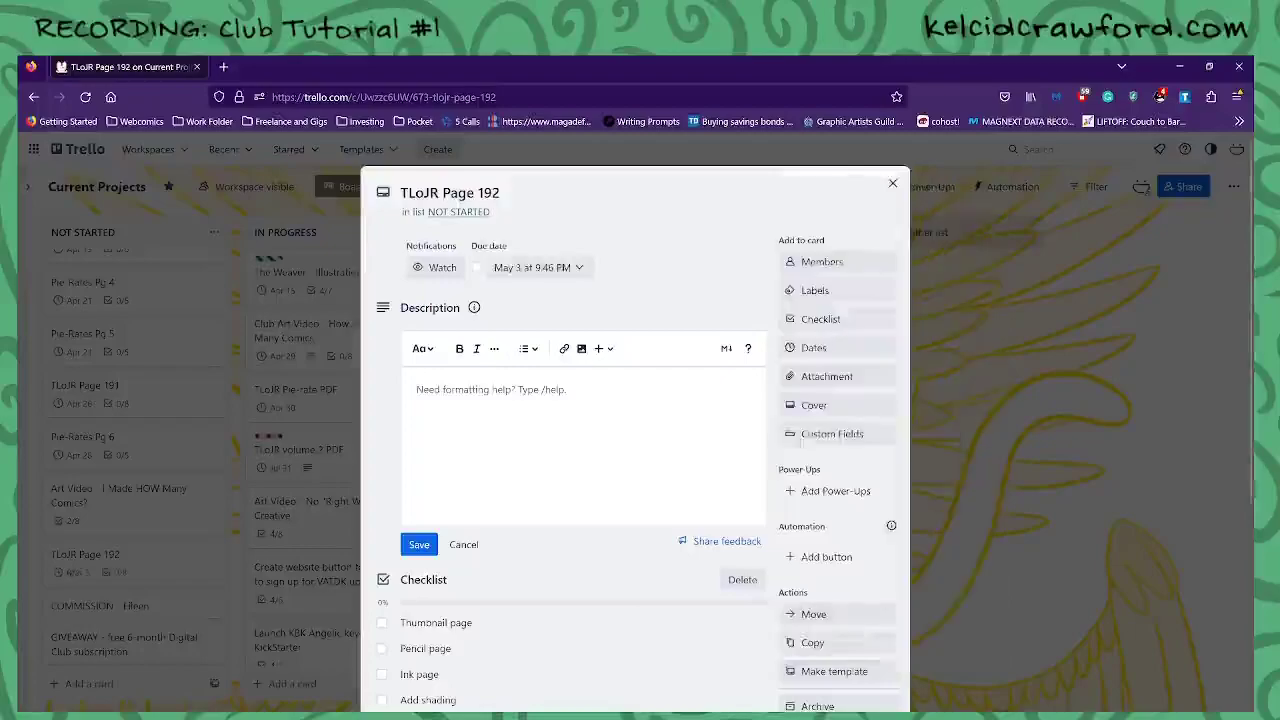
pyautogui.click(893, 183)
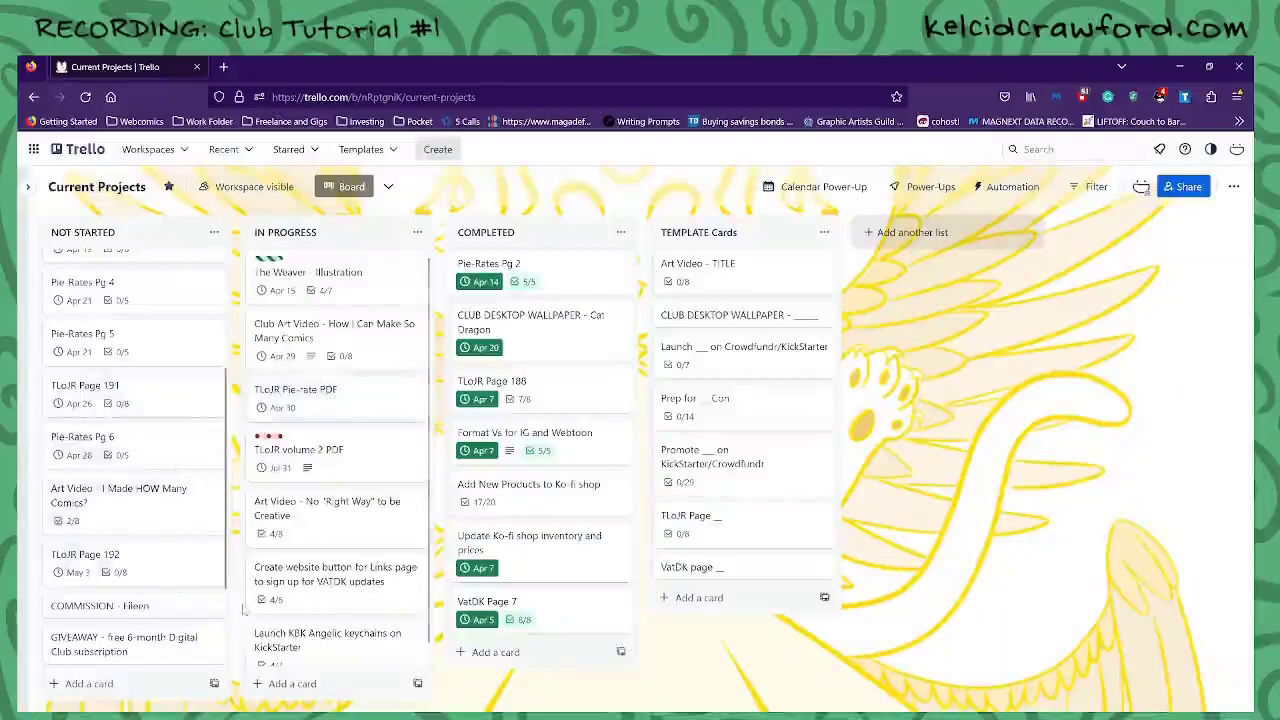
pyautogui.moveTo(218, 496); pyautogui.dragTo(226, 405)
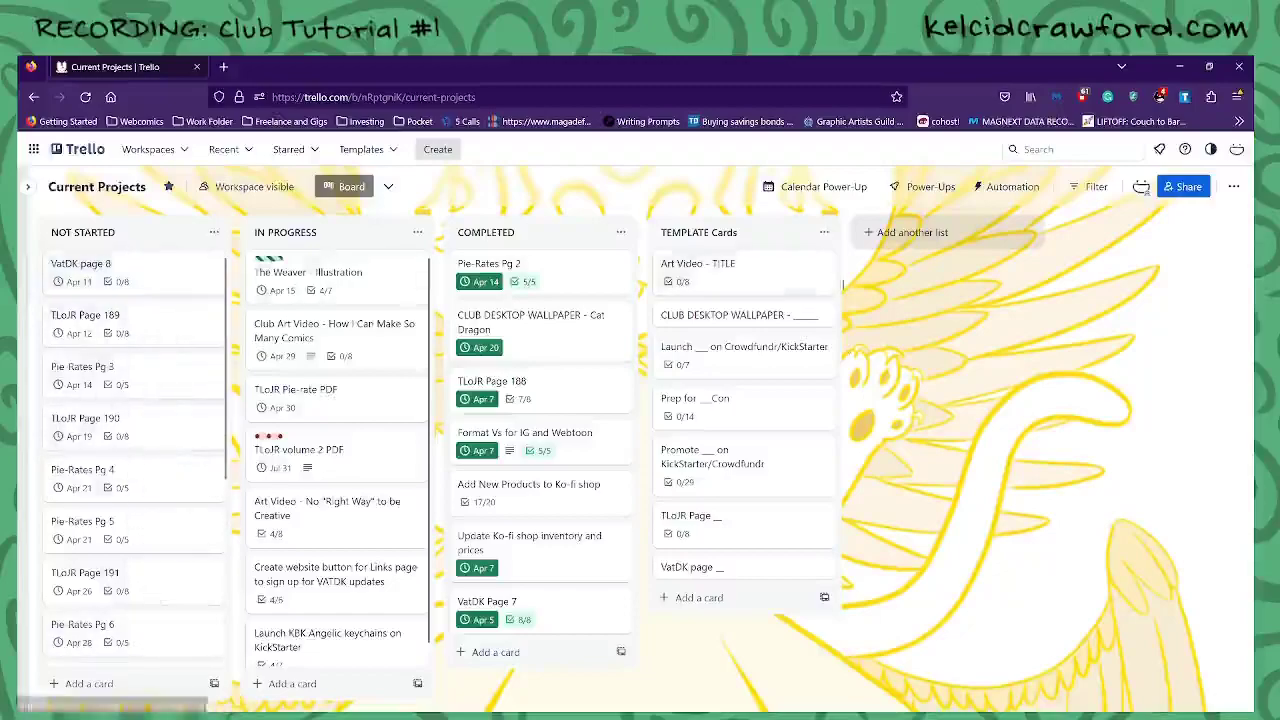
# Review the April 2023 due dates in the calendar view, and look through the NOT STARTED list on the board
pyautogui.click(814, 190)
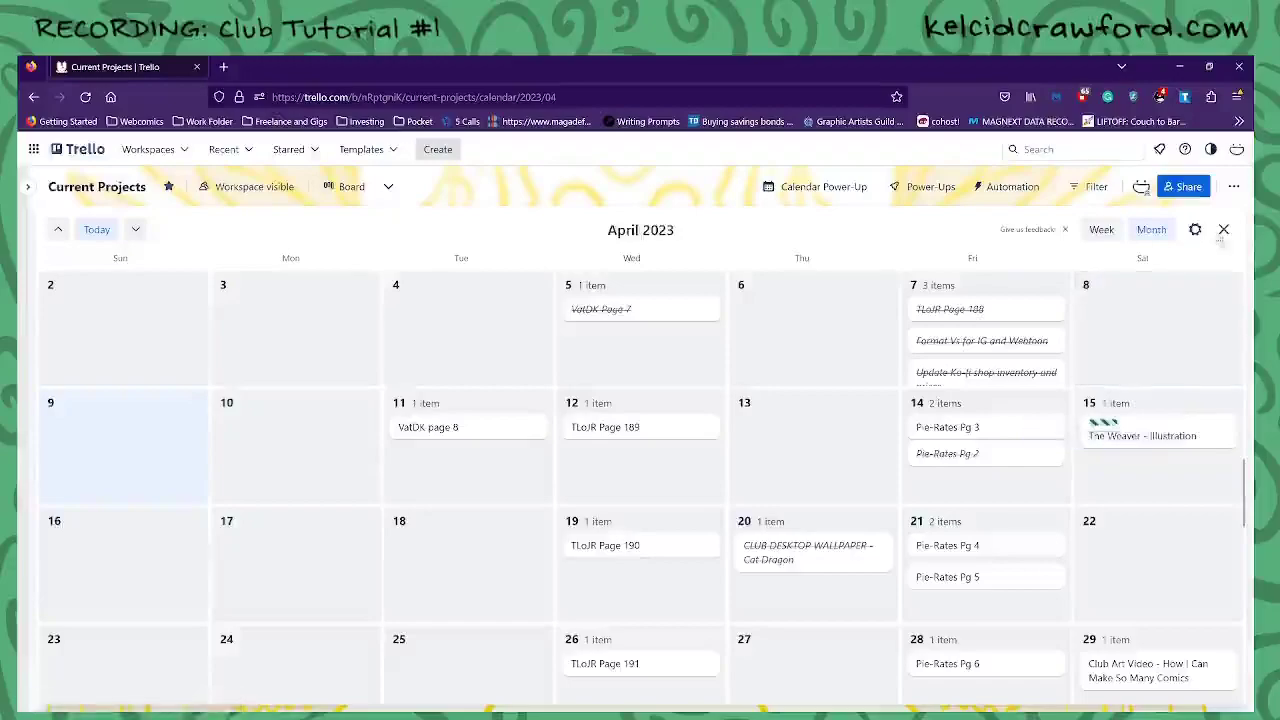
pyautogui.click(1223, 230)
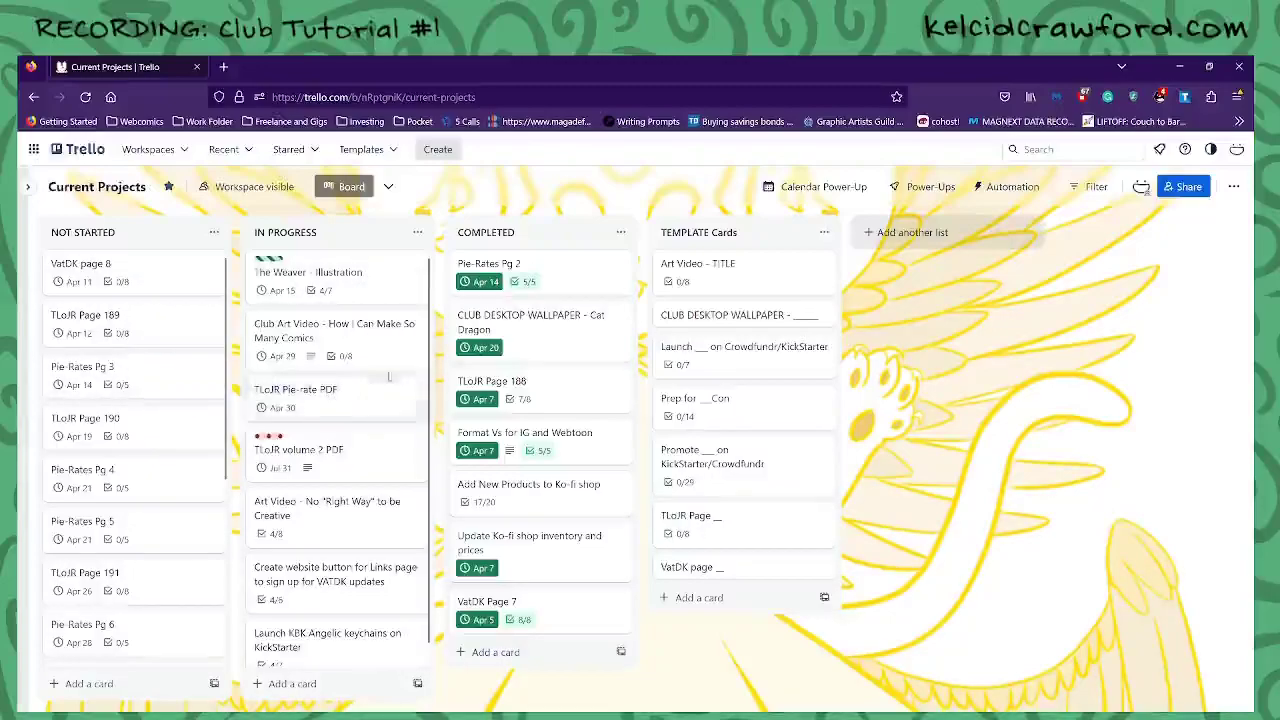
pyautogui.scroll(-5, 135, 450)
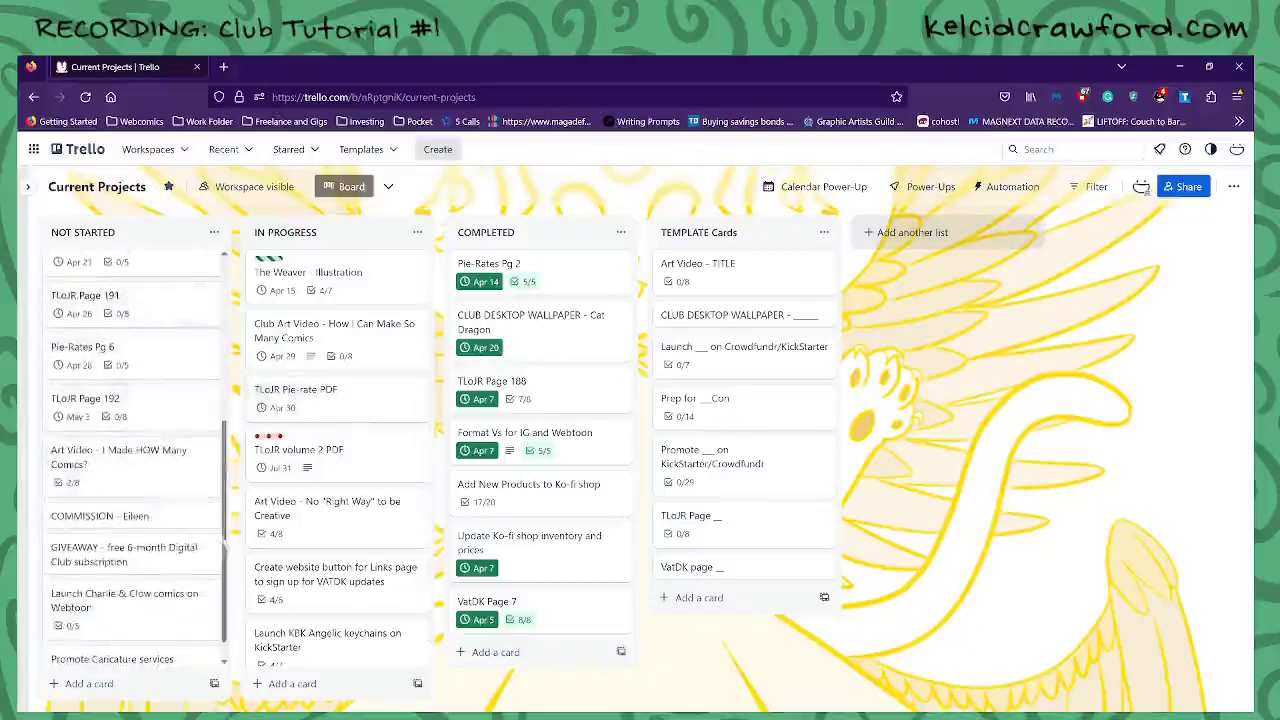
pyautogui.scroll(1, 135, 450)
pyautogui.scroll(4, 168, 265)
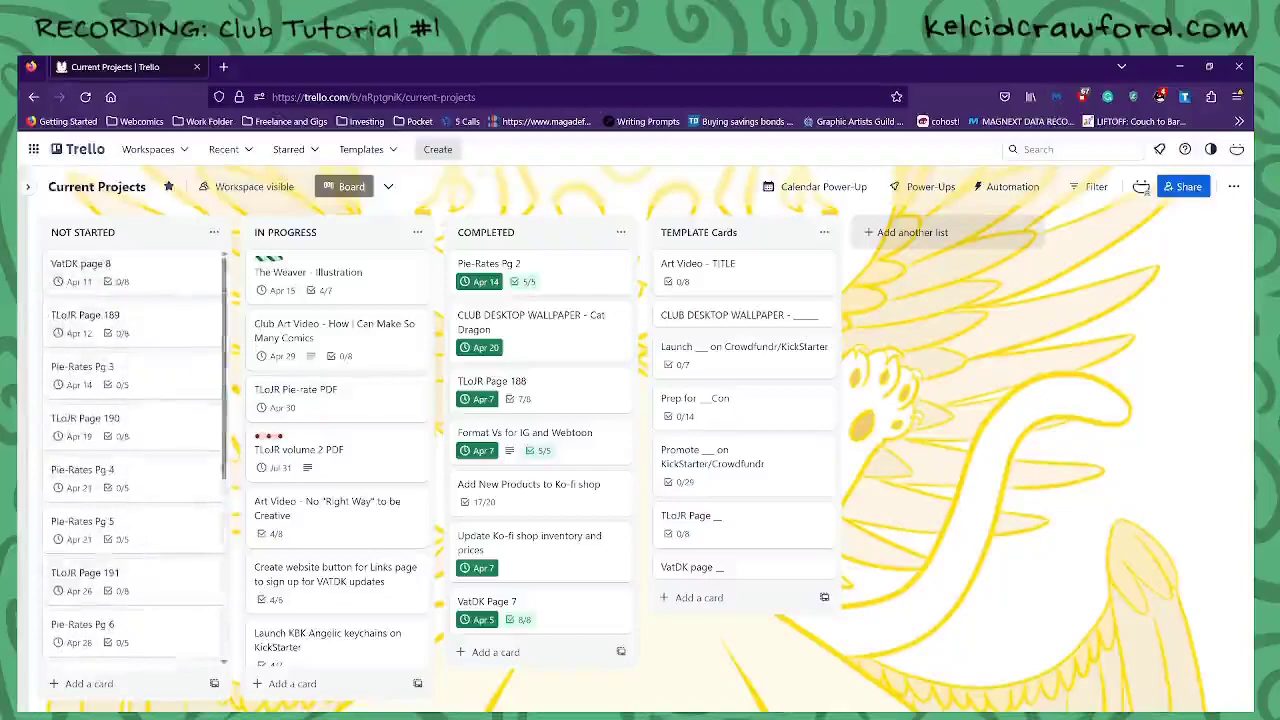
pyautogui.click(740, 572)
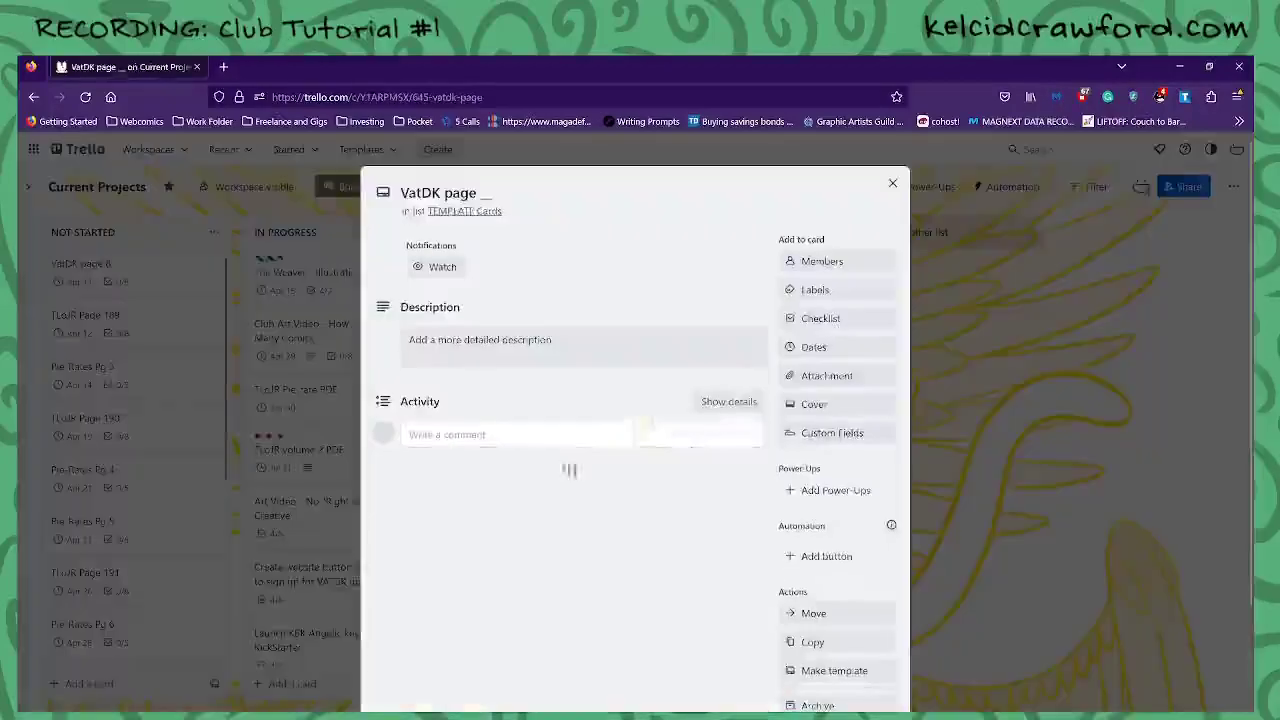
pyautogui.click(813, 642)
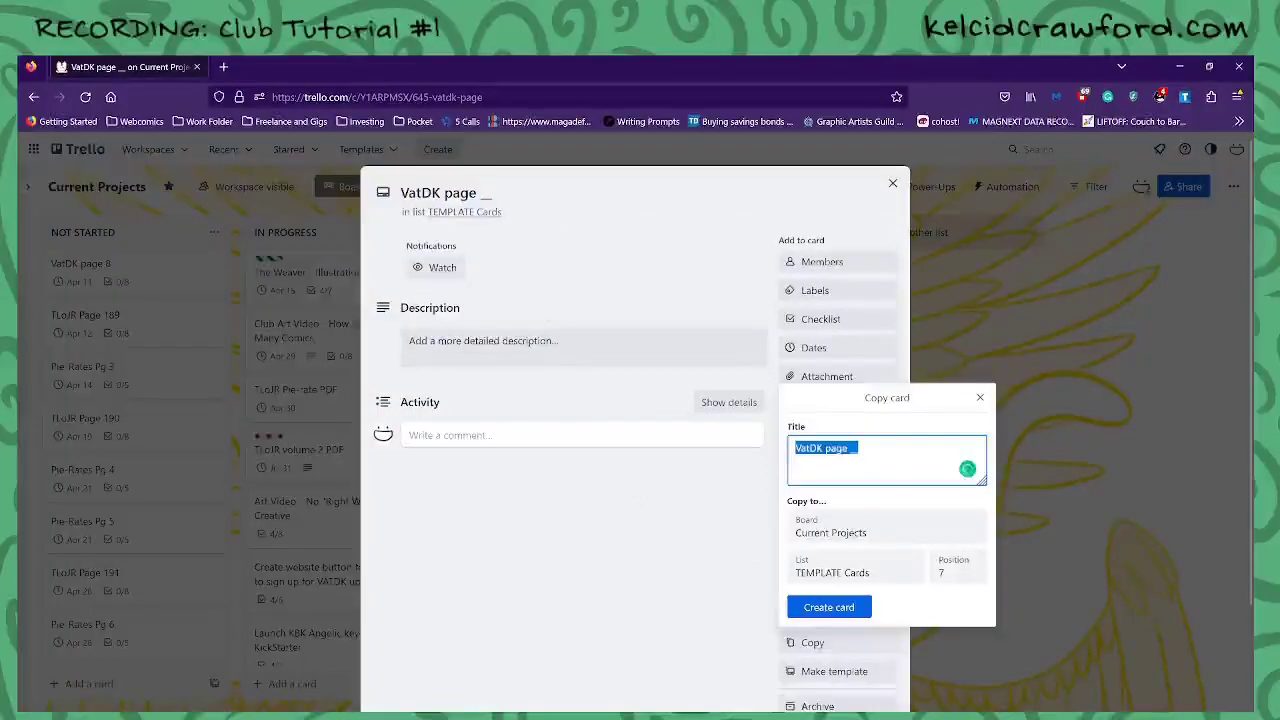
pyautogui.click(863, 608)
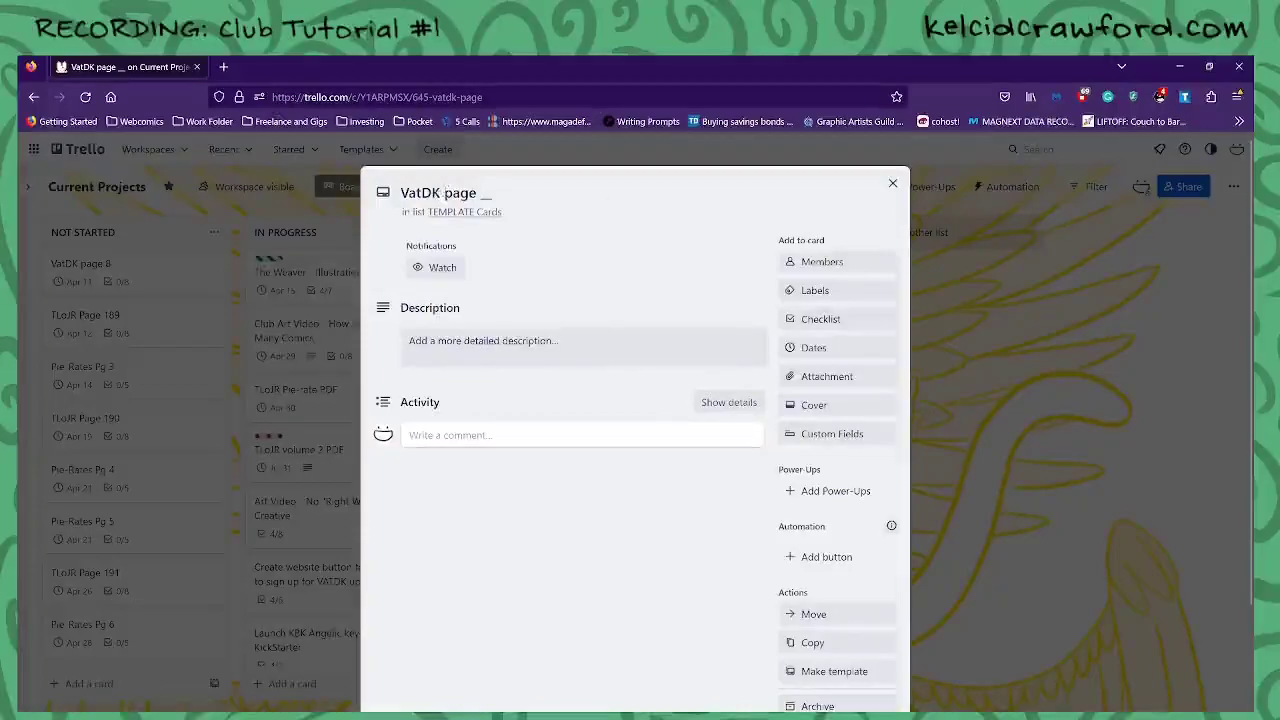
pyautogui.click(893, 183)
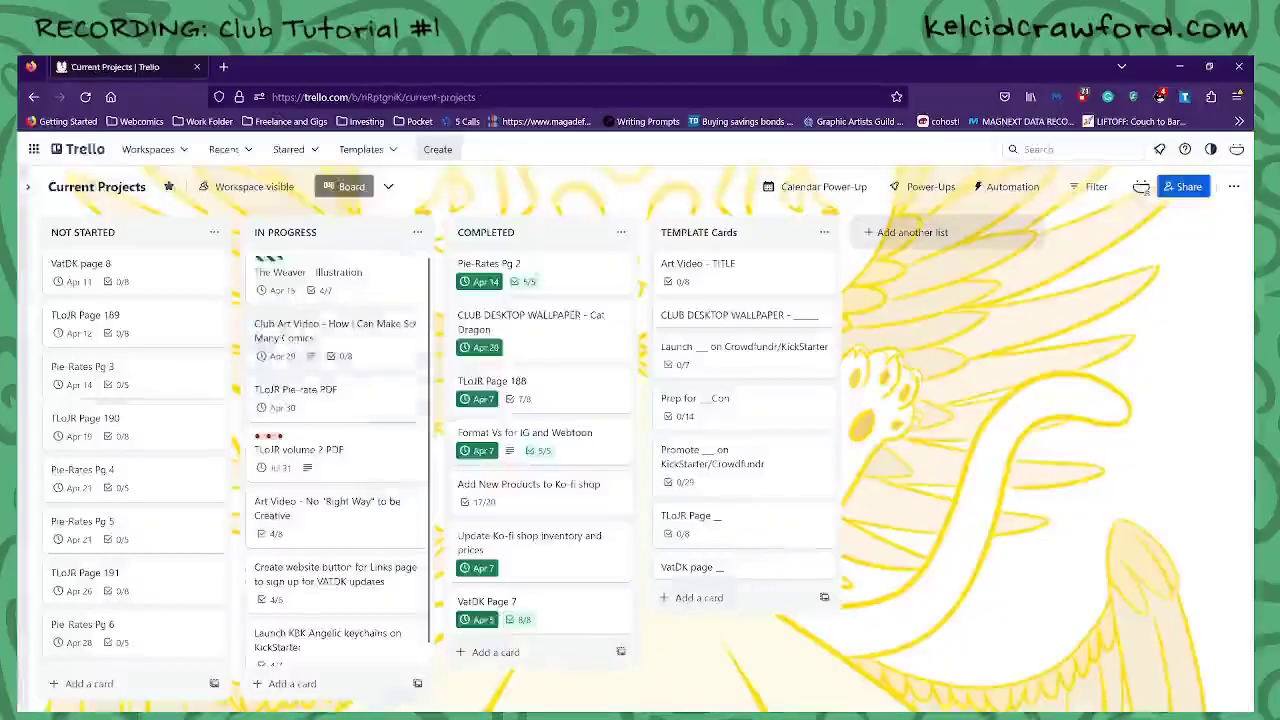
# Add an empty checklist to the "VatDK page __" template card, and delete that checklist
pyautogui.click(747, 572)
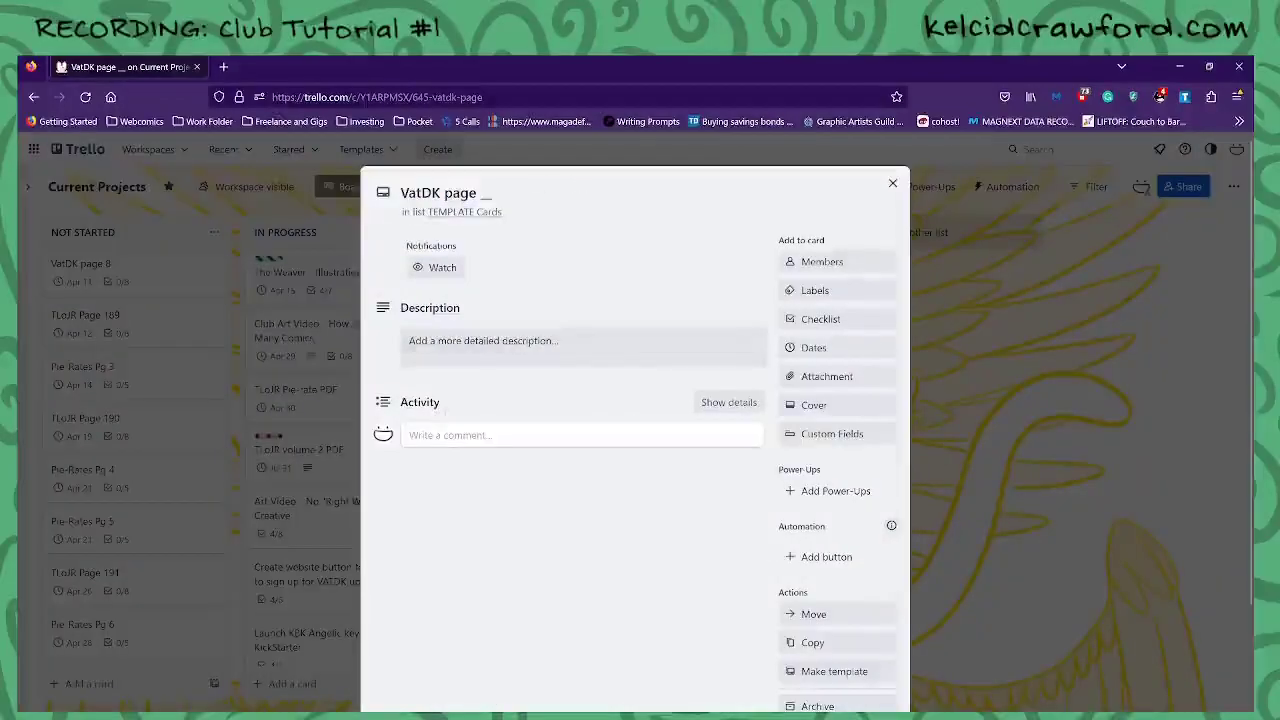
pyautogui.click(835, 320)
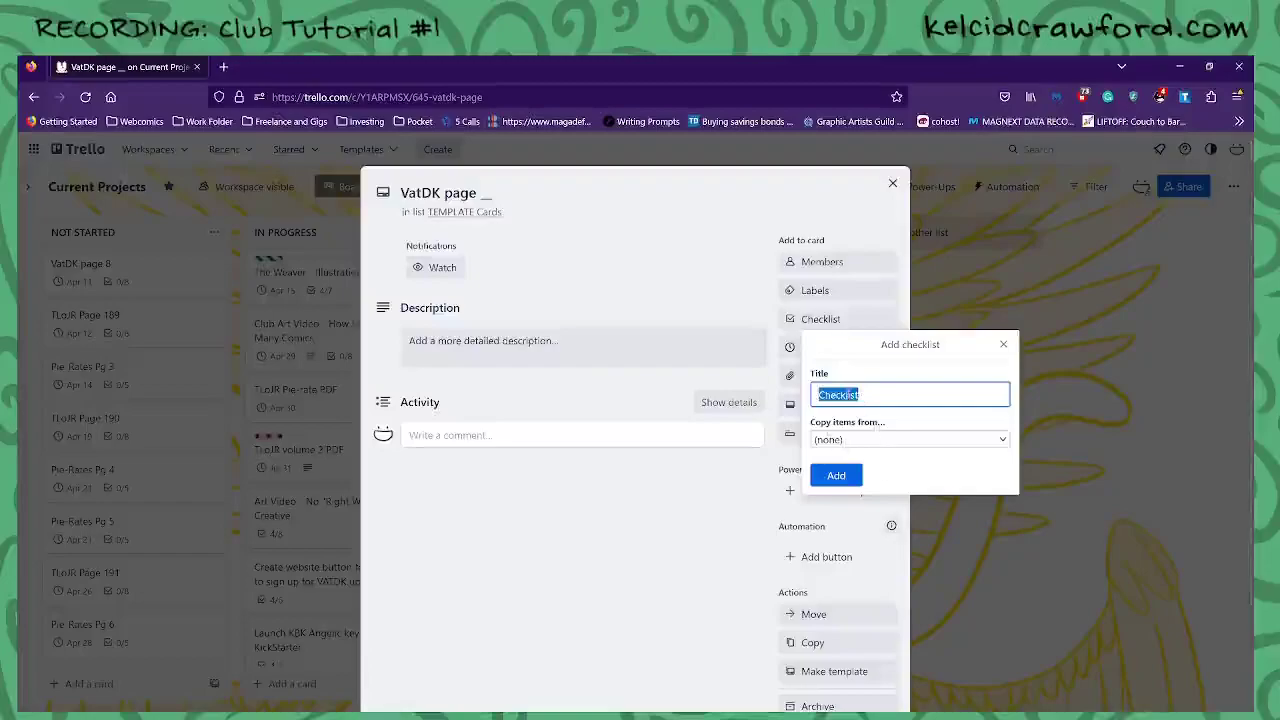
pyautogui.click(836, 475)
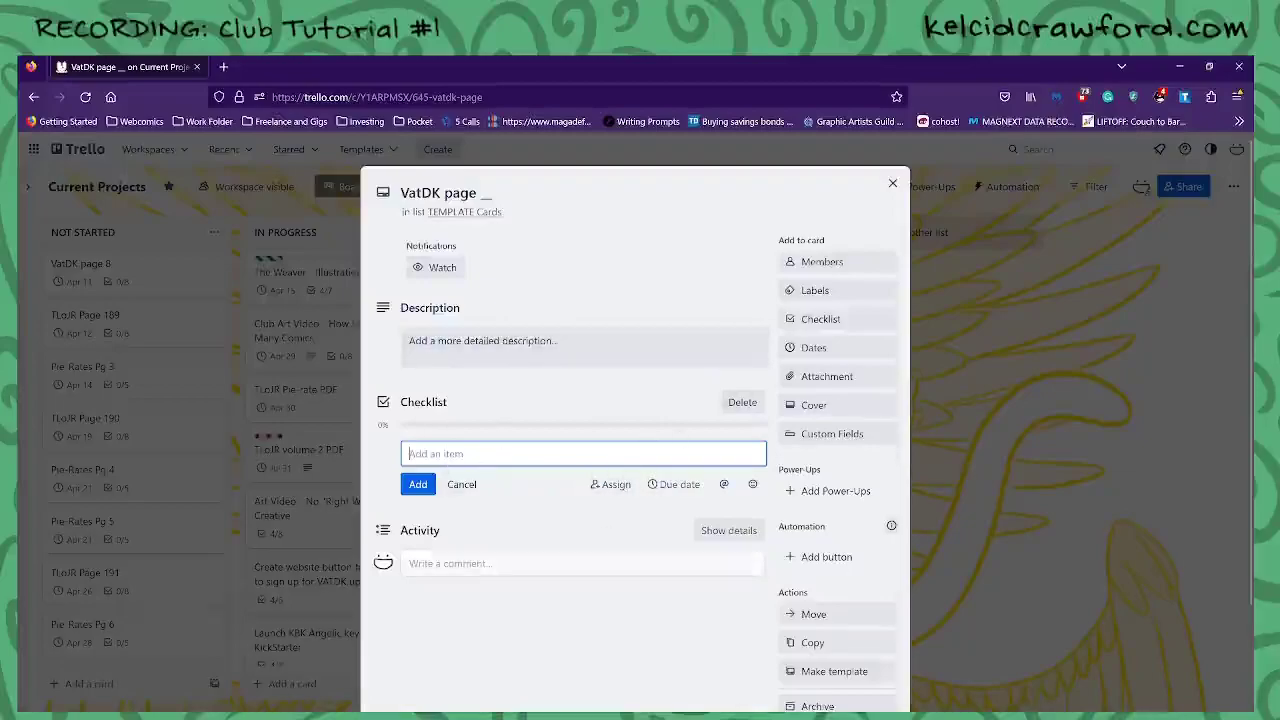
pyautogui.click(742, 402)
pyautogui.click(793, 505)
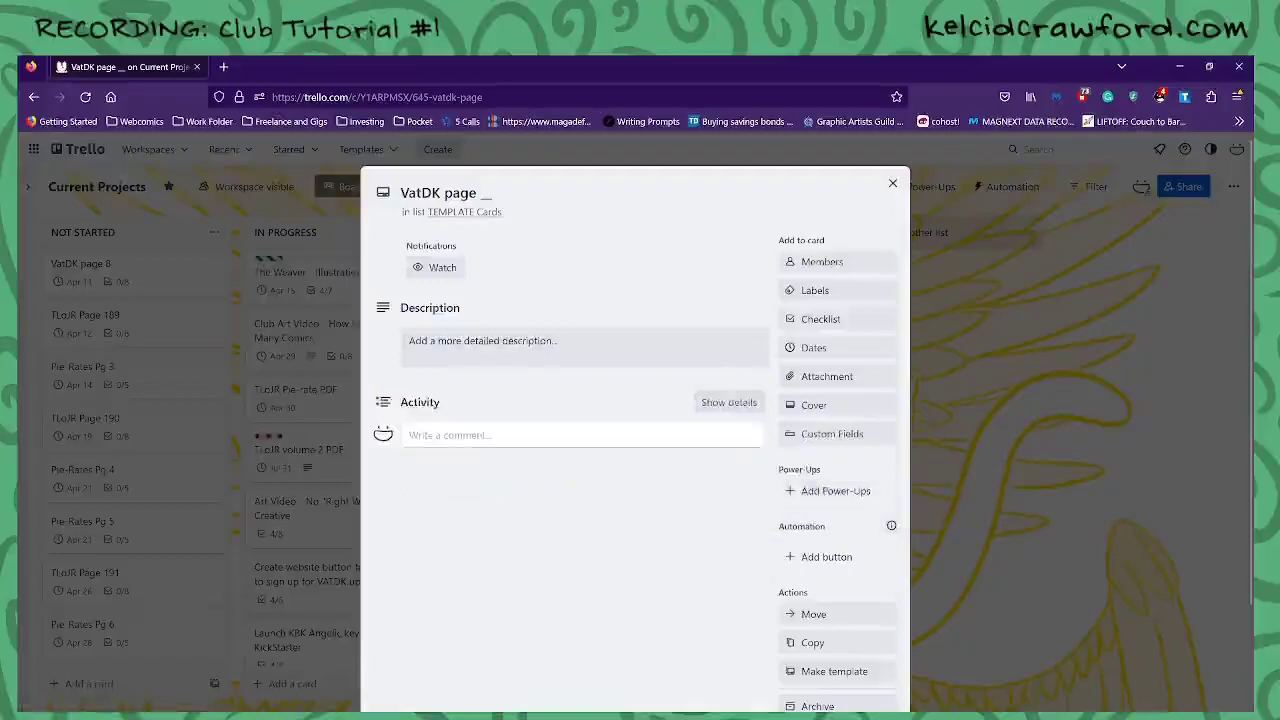
# Add a checklist to the "VatDK page __" template card with items copied from an existing comic page checklist, Thumbnail page through Schedule for update
pyautogui.click(828, 320)
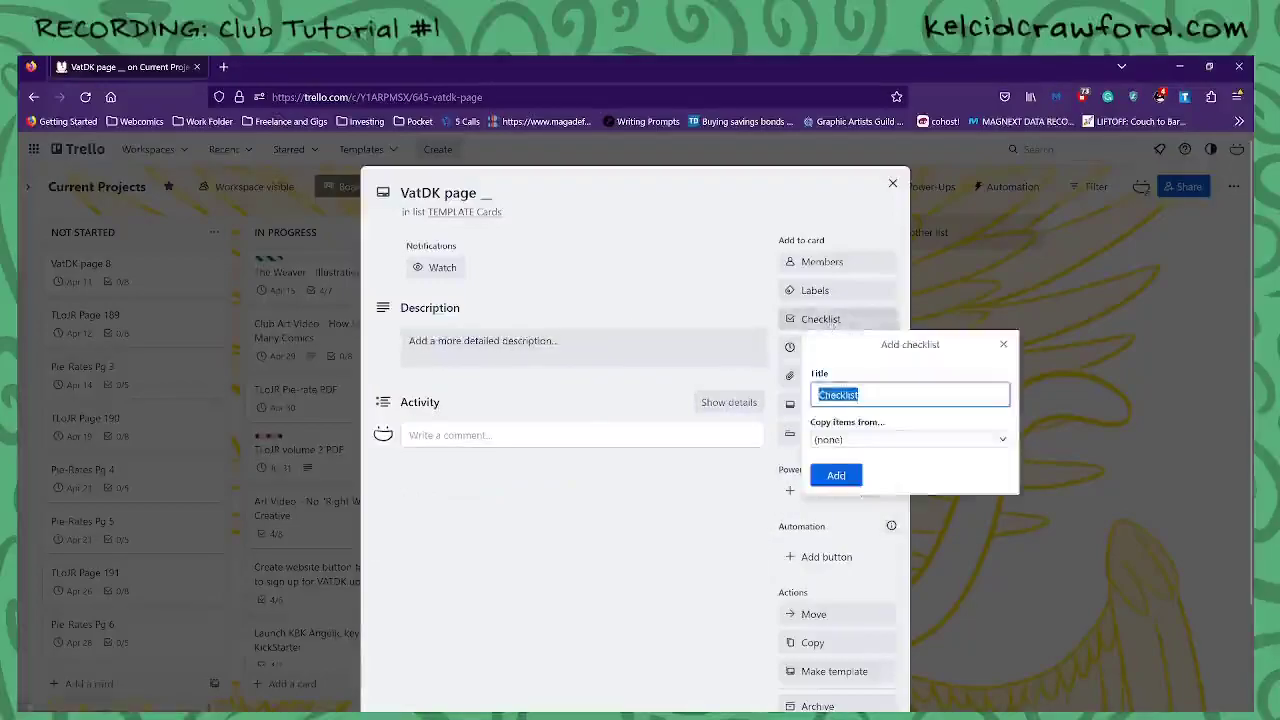
pyautogui.click(887, 441)
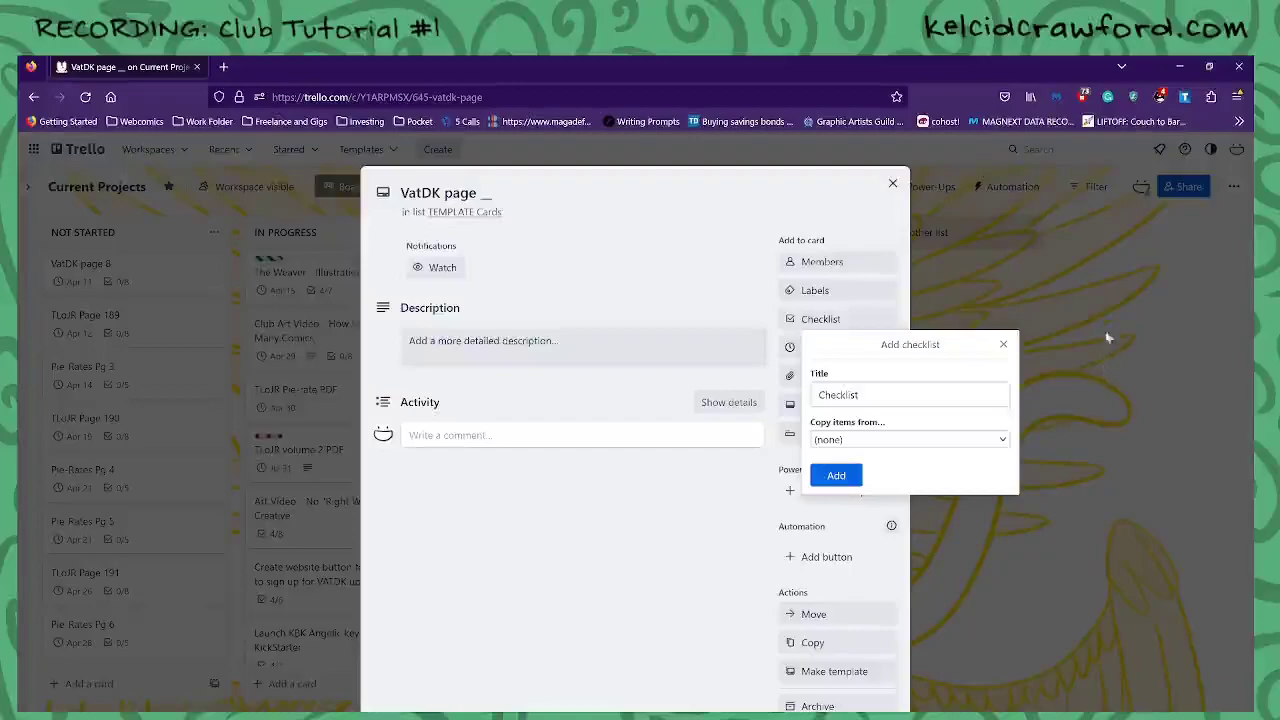
pyautogui.click(916, 412)
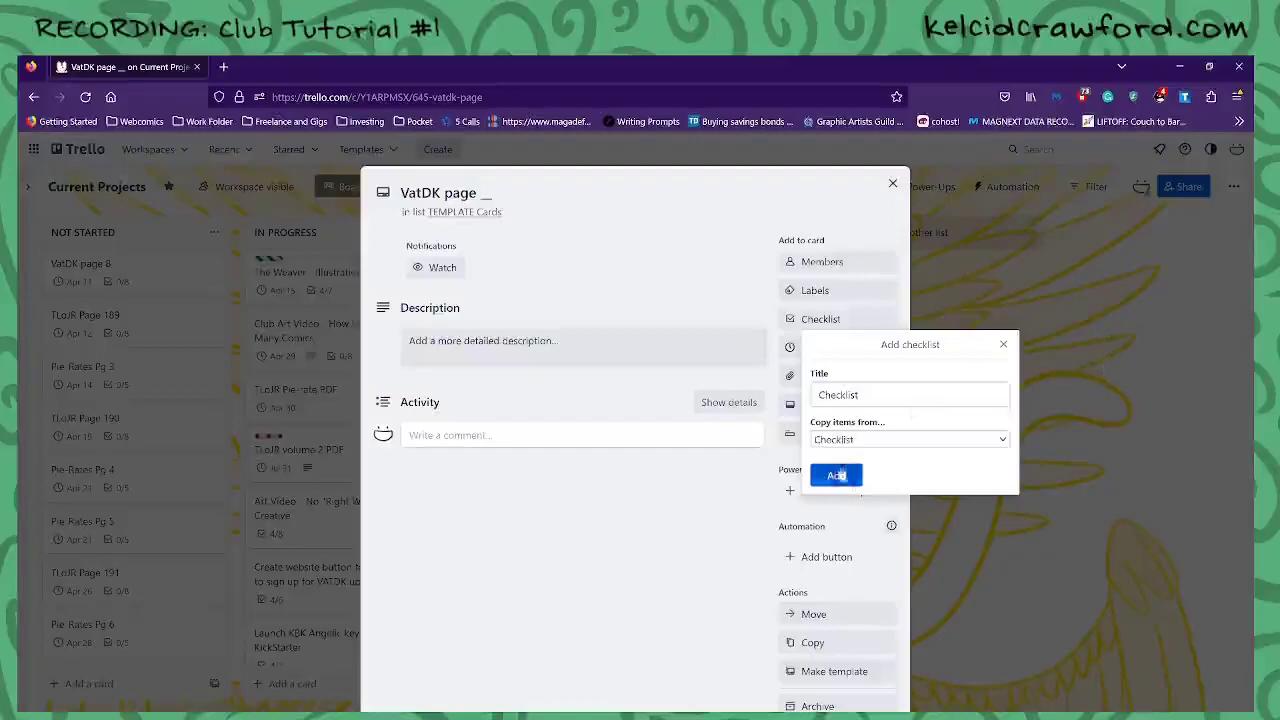
pyautogui.click(850, 477)
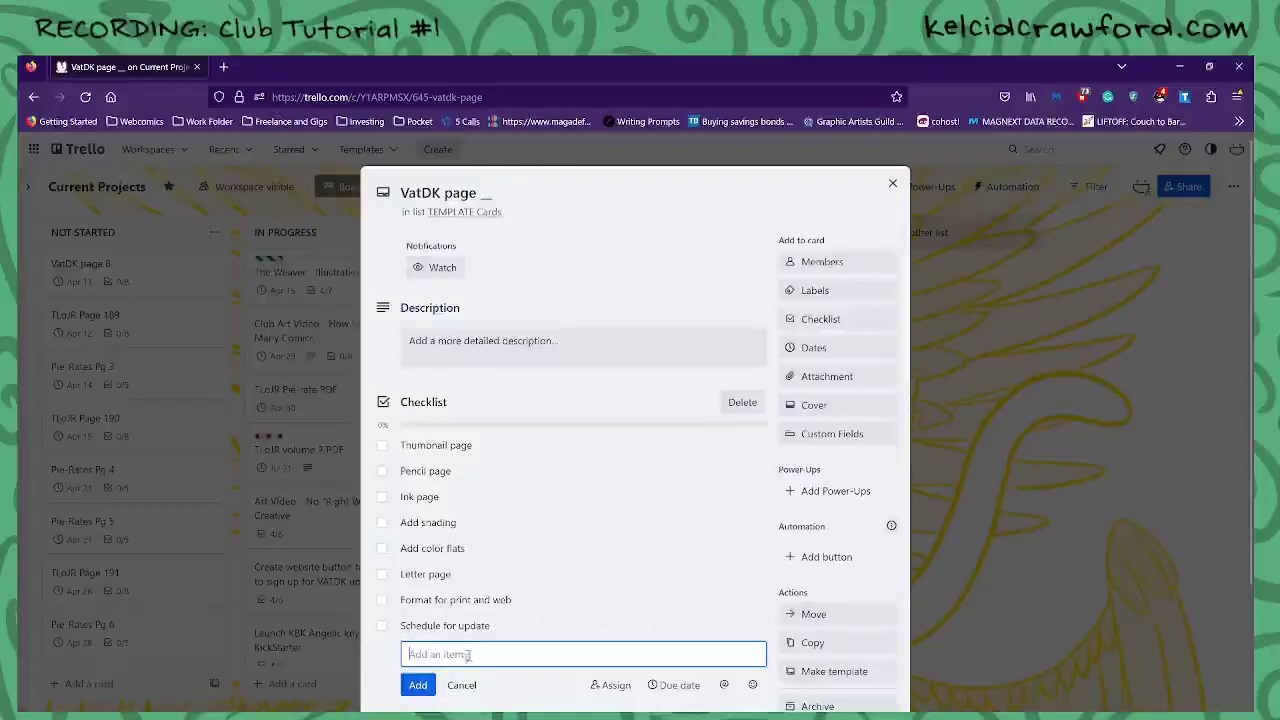
pyautogui.click(462, 685)
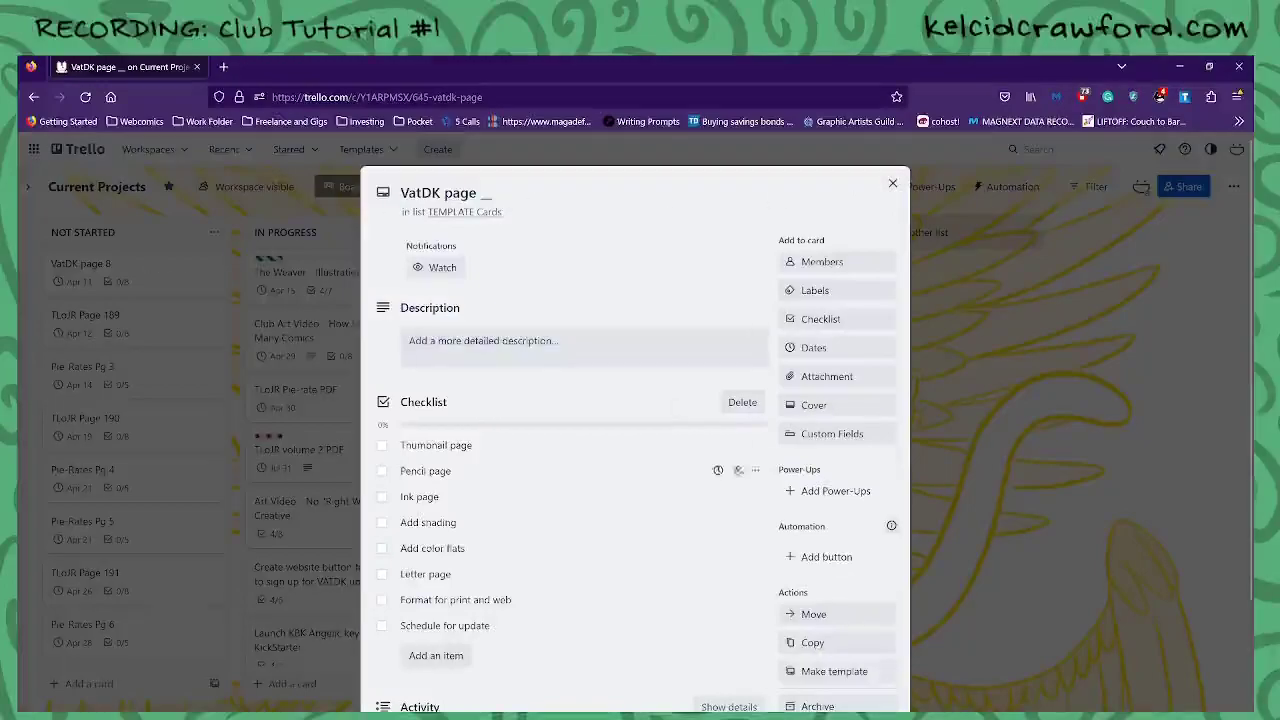
# Copy the "VatDK page __" template card with its checklist as "VatDK page 9" into NOT STARTED at position 3
pyautogui.click(812, 642)
pyautogui.click(910, 410)
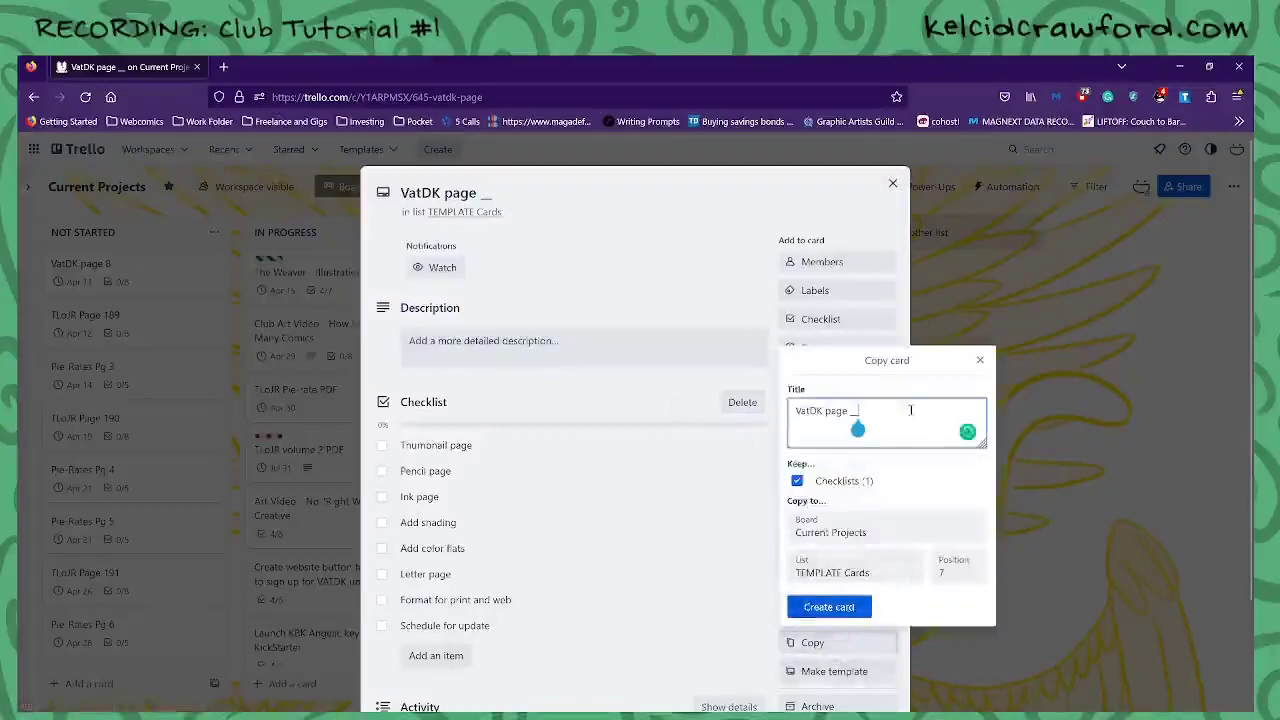
pyautogui.press('BackSpace')
pyautogui.write('9')
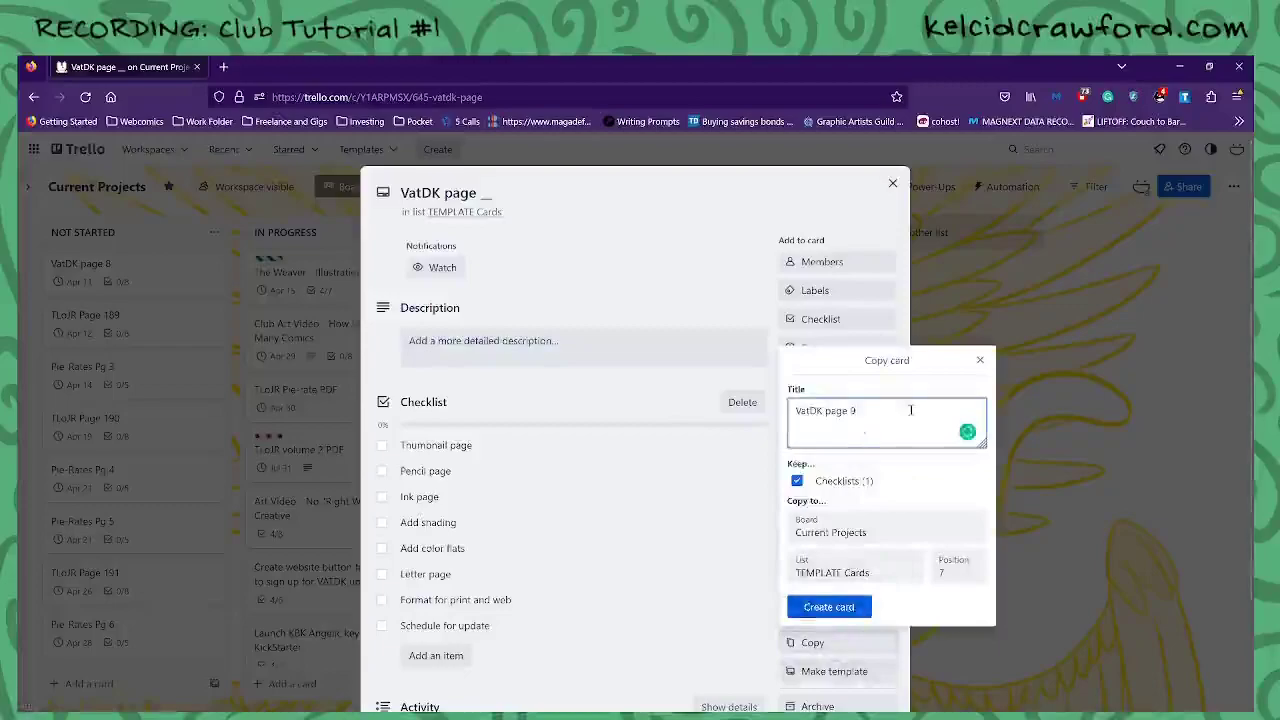
pyautogui.click(855, 566)
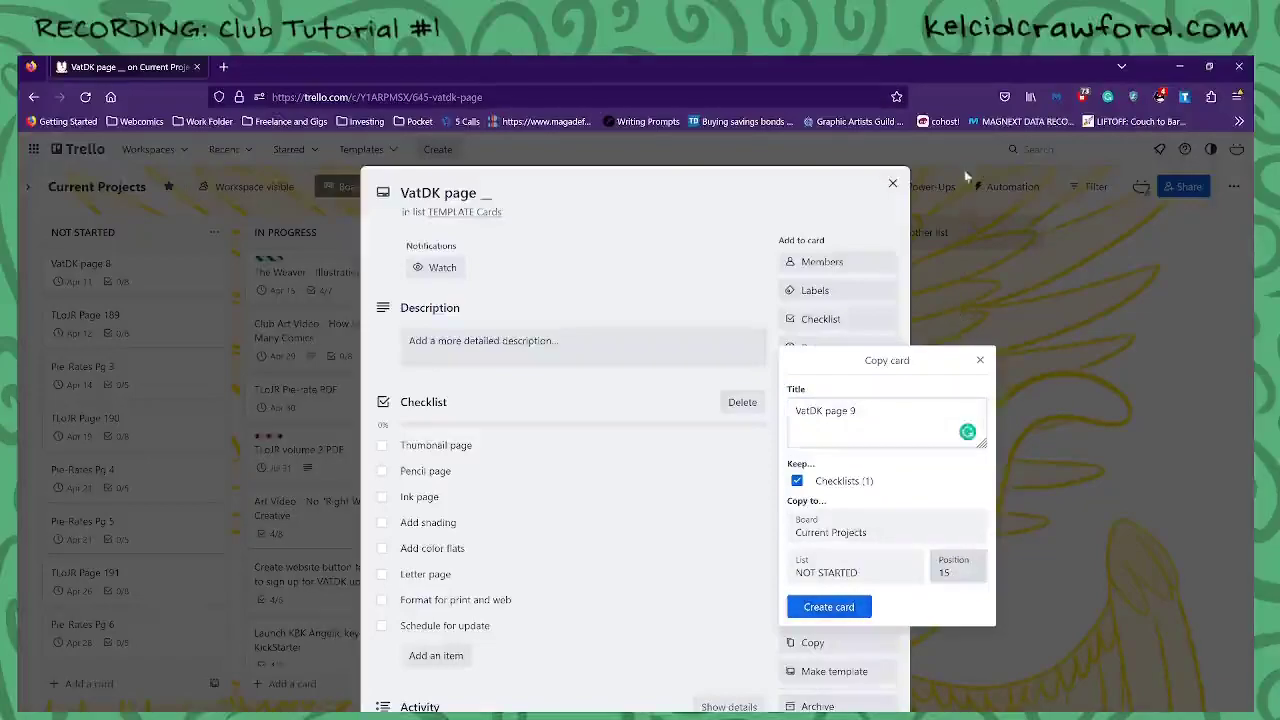
pyautogui.click(829, 607)
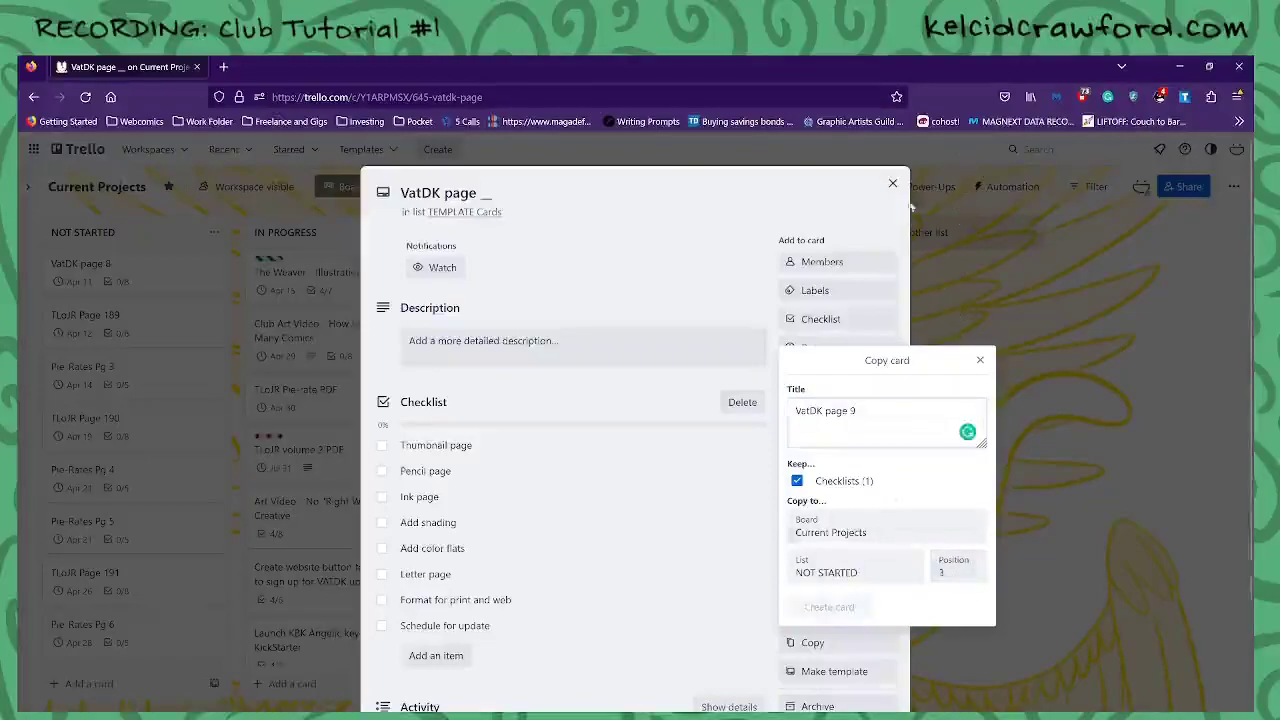
pyautogui.click(893, 183)
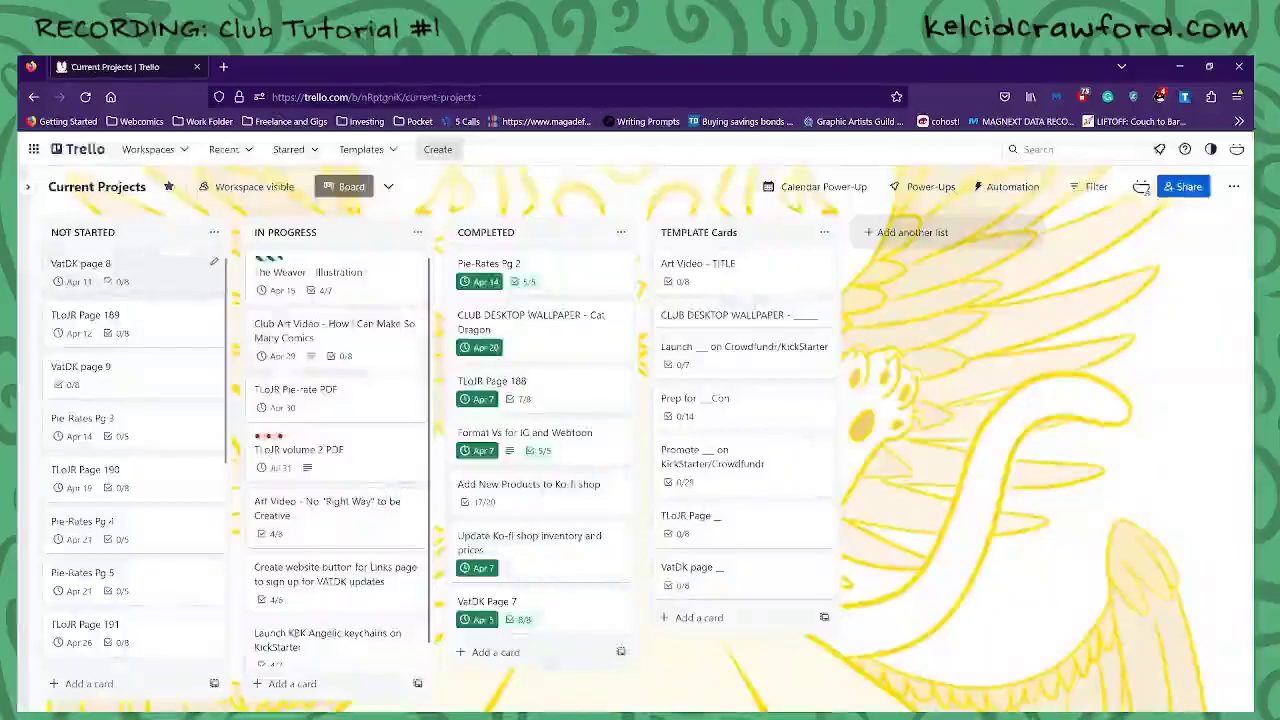
# Set the VatDK page 9 card's due date to April 18, 2023 at 9:46 PM, and move it between Pie-Rates Pg 3 and TLoJR Page 190
pyautogui.click(138, 266)
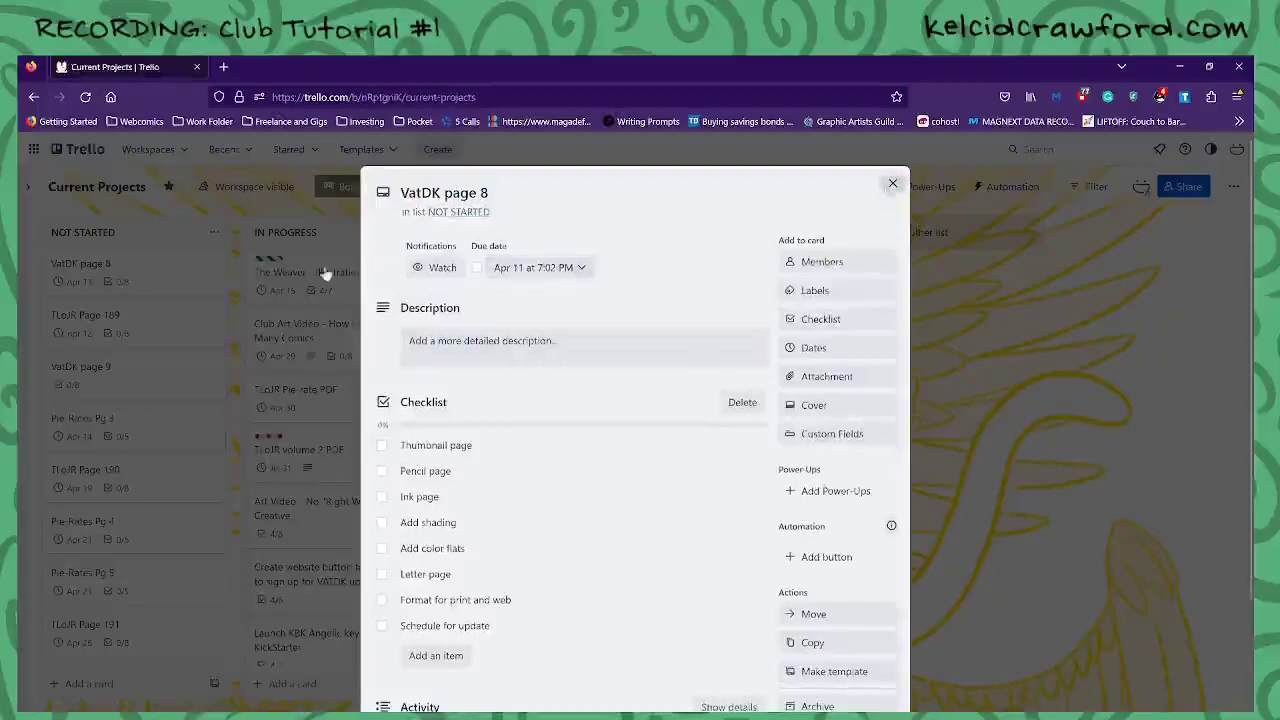
pyautogui.click(892, 184)
pyautogui.click(138, 383)
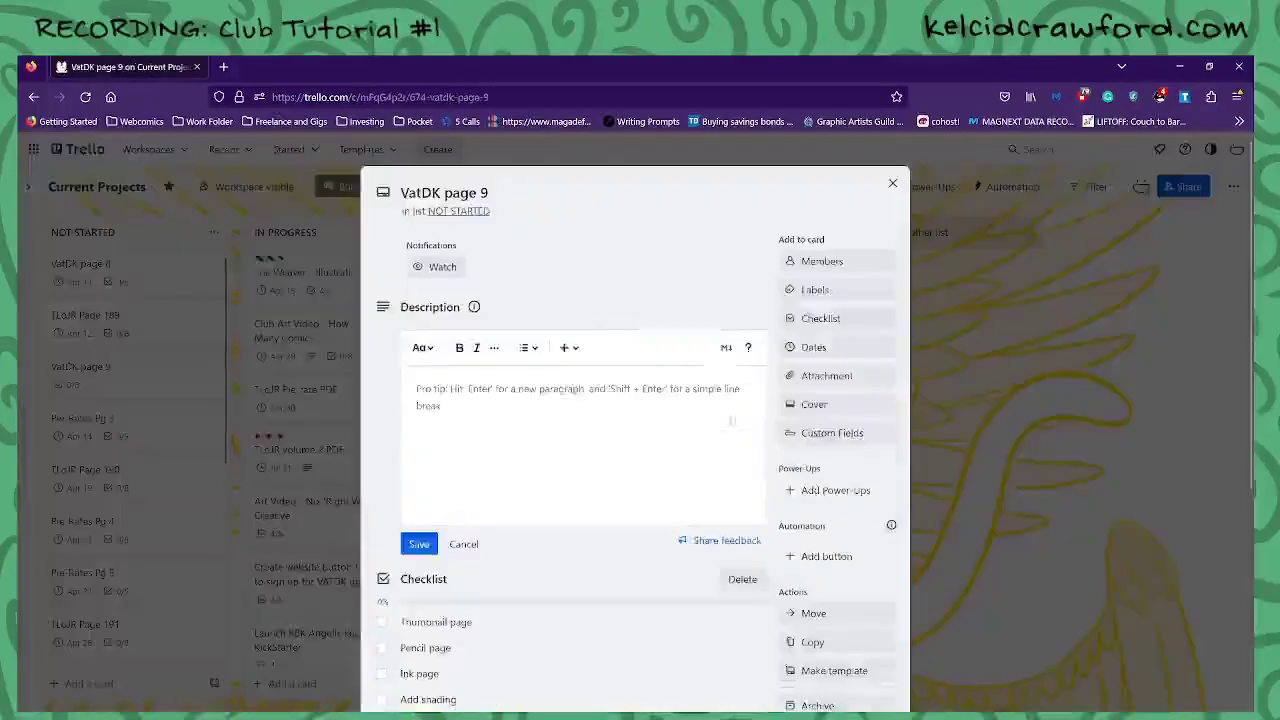
pyautogui.click(820, 347)
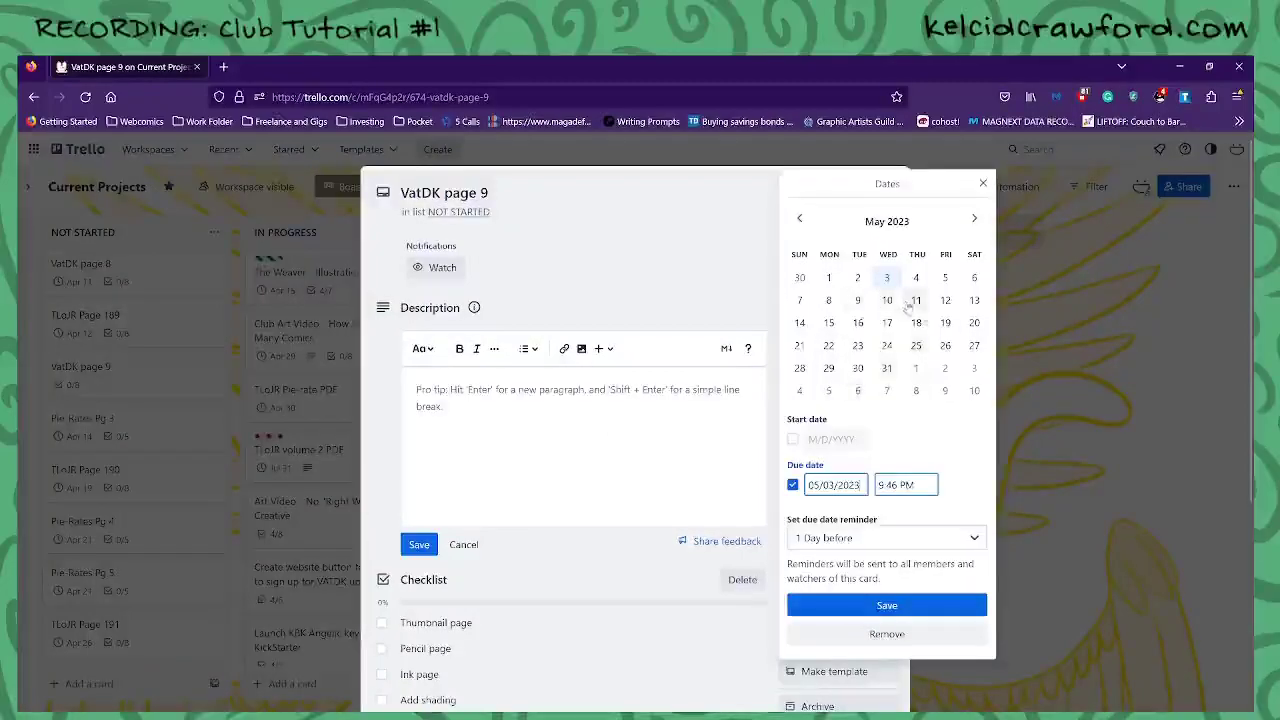
pyautogui.click(800, 218)
pyautogui.click(858, 345)
pyautogui.click(887, 606)
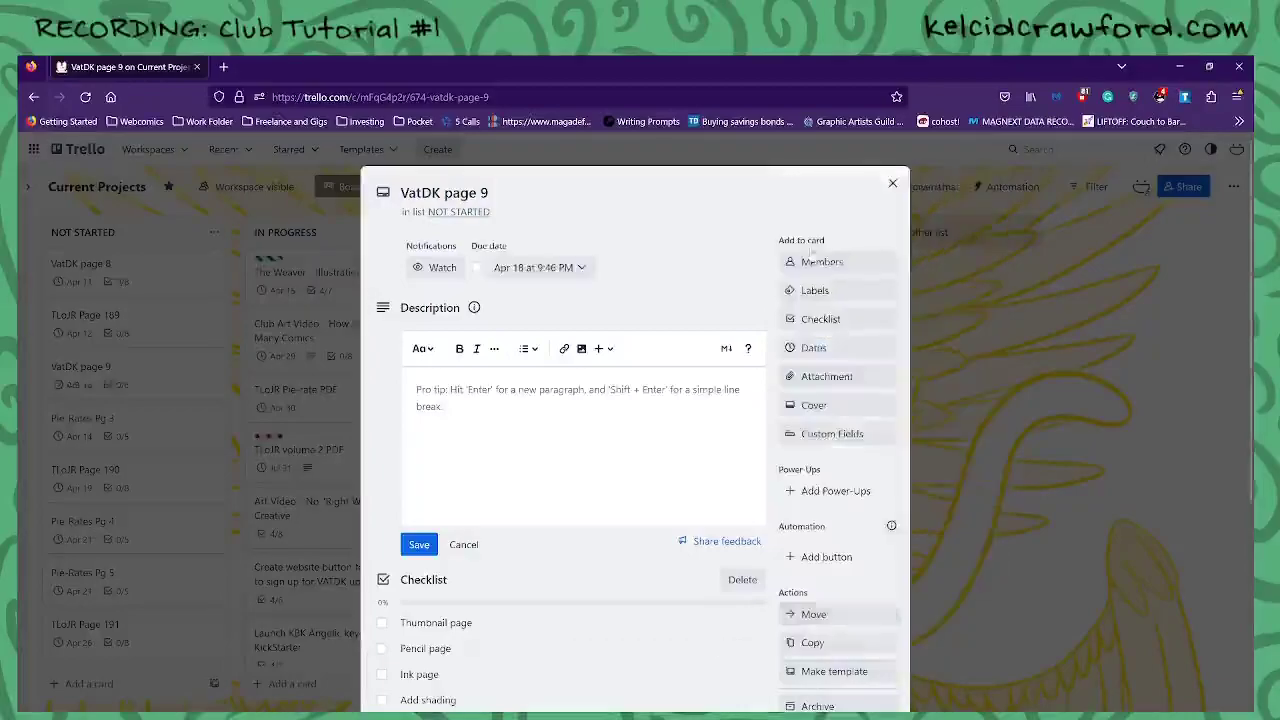
pyautogui.click(893, 184)
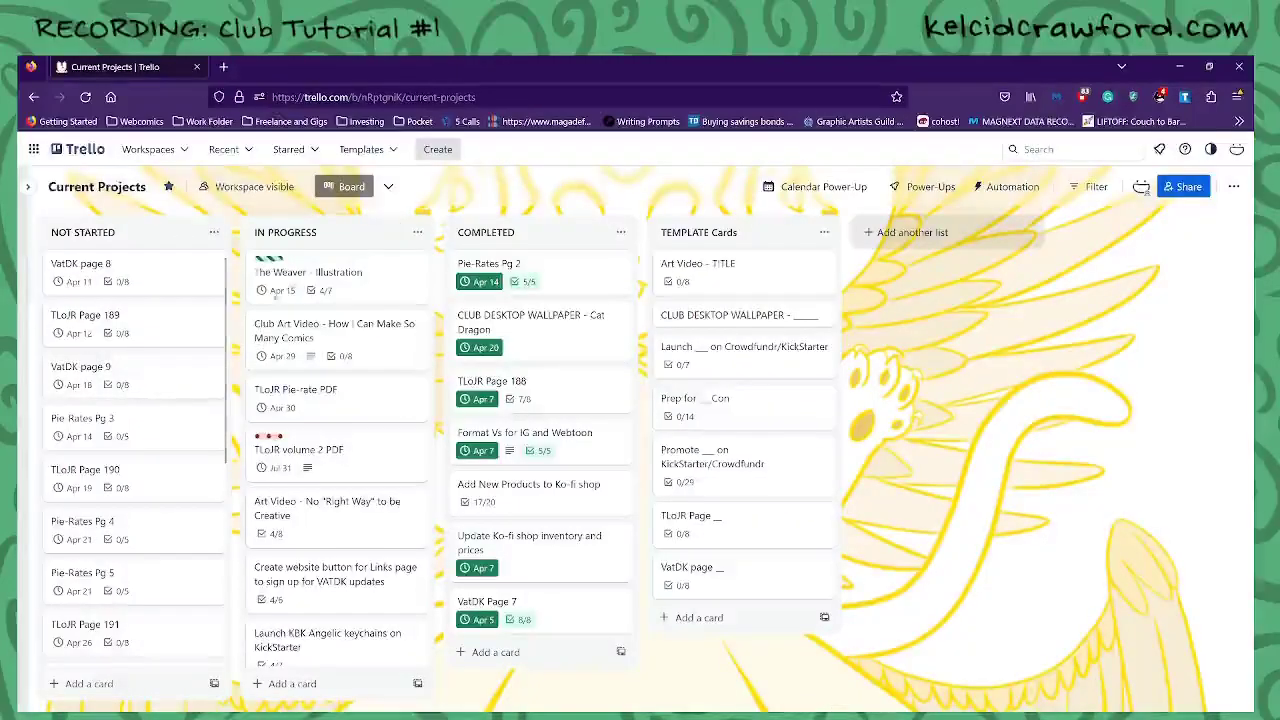
pyautogui.moveTo(155, 375); pyautogui.dragTo(157, 440)
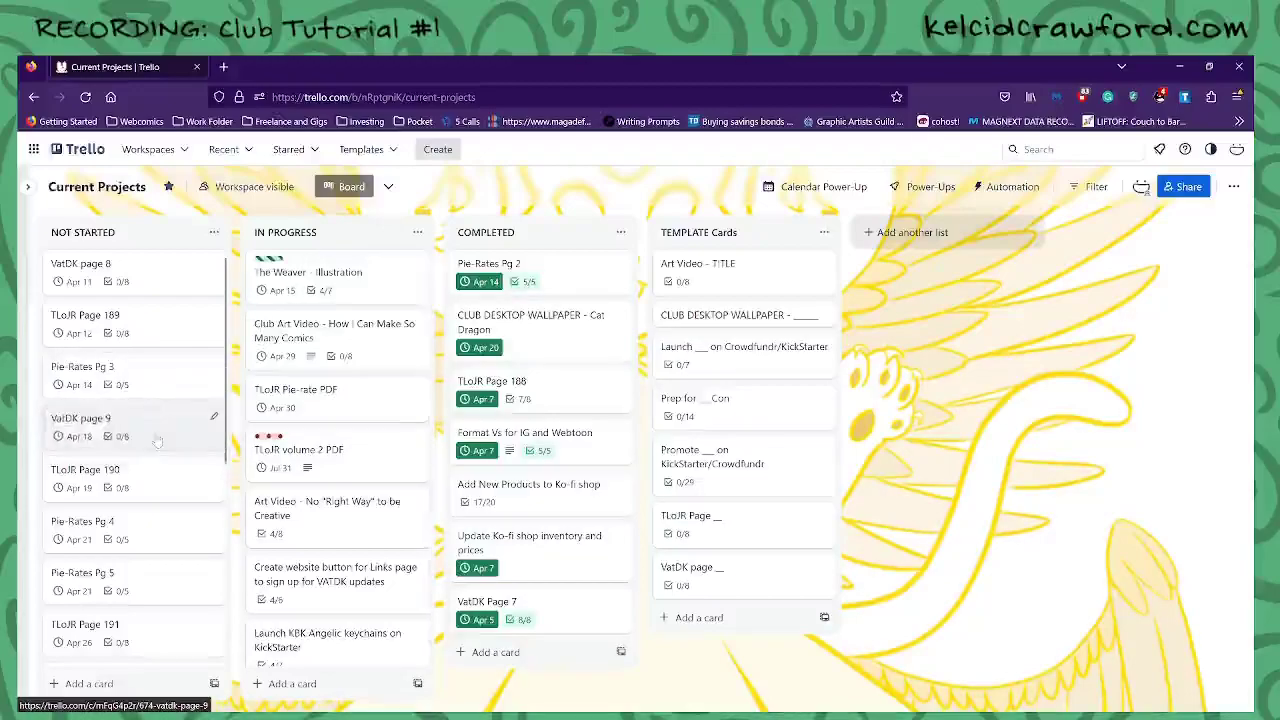
# Copy the "VatDK page __" template card with its checklist as "VatDK page 10" into NOT STARTED, below TLoJR Page 192
pyautogui.click(742, 588)
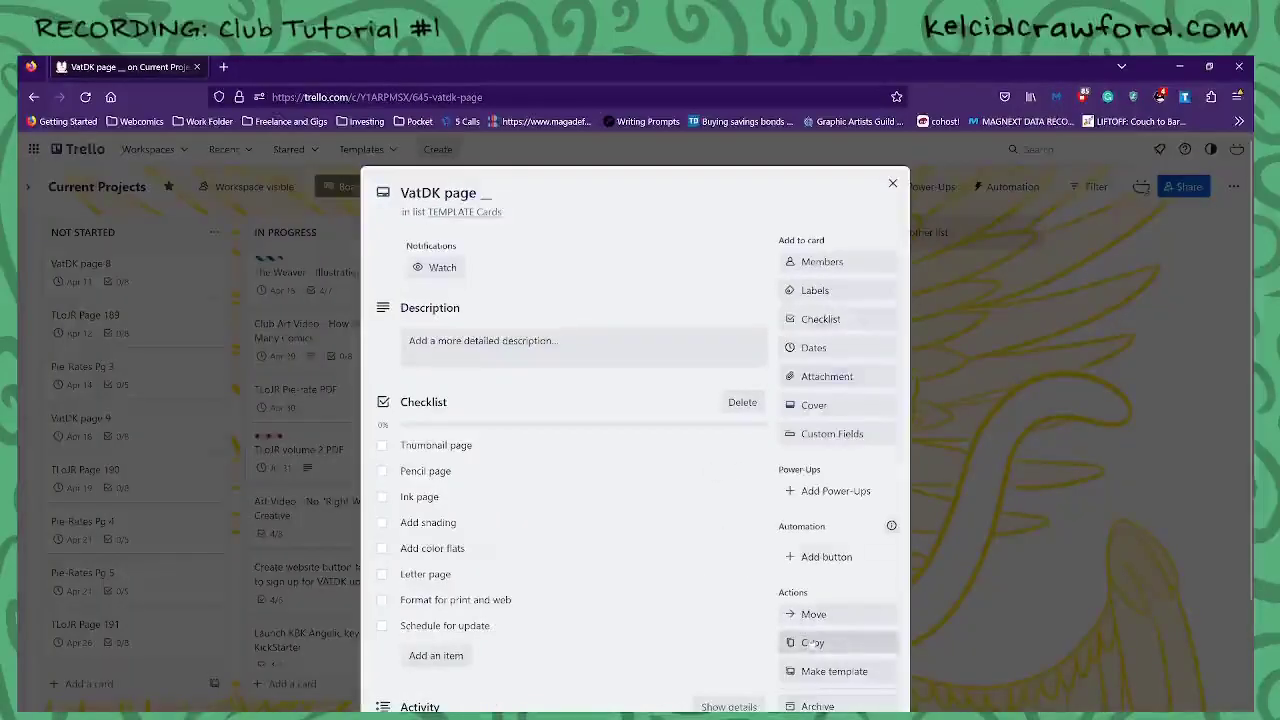
pyautogui.click(812, 642)
pyautogui.click(918, 399)
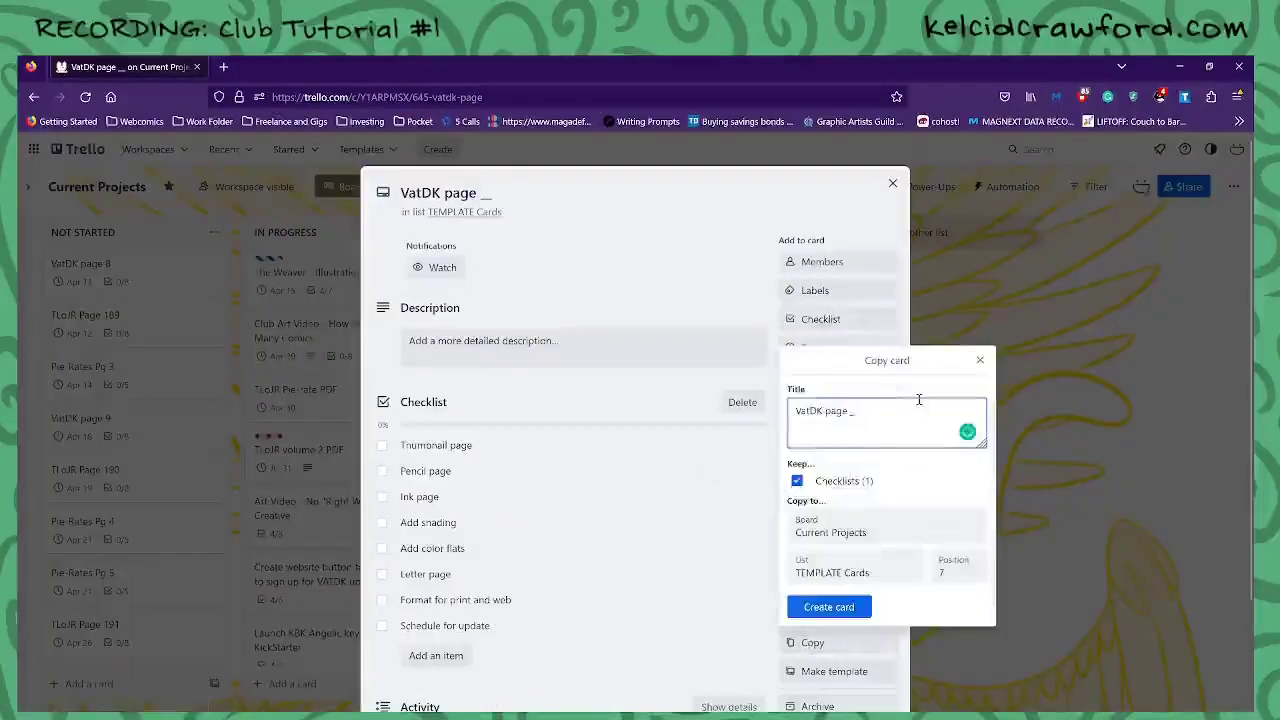
pyautogui.write('10')
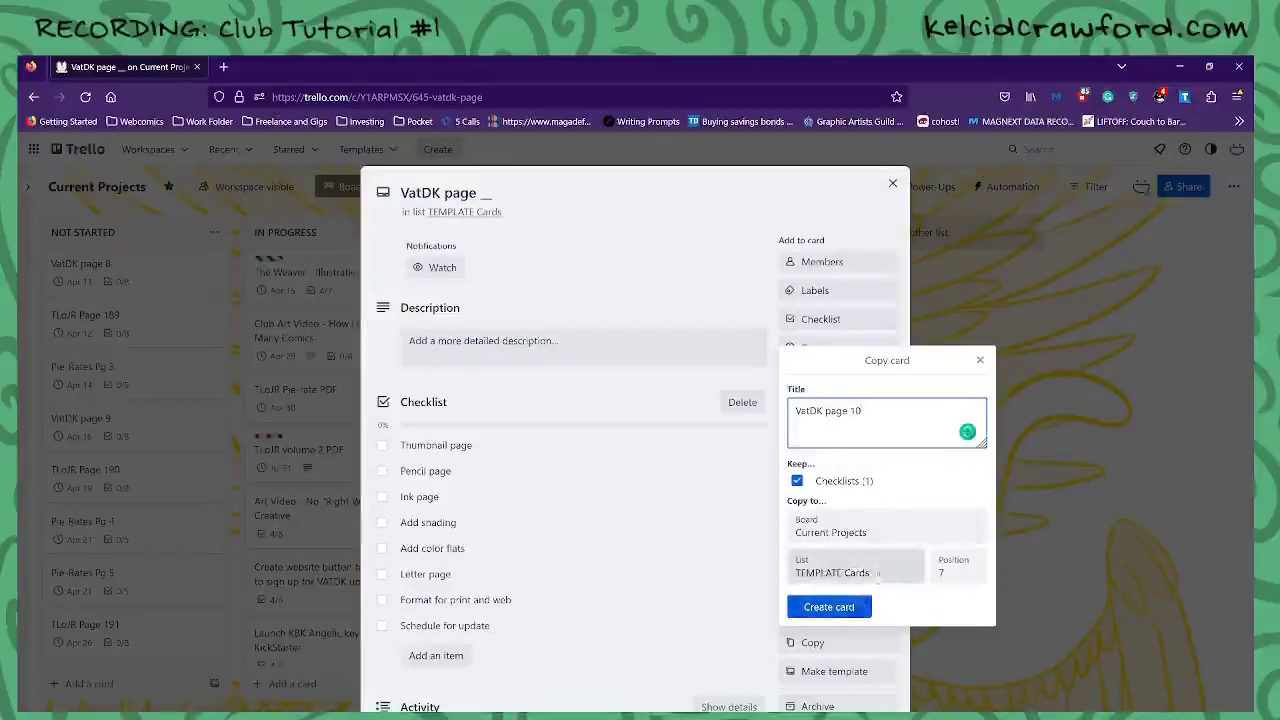
pyautogui.click(882, 576)
pyautogui.click(866, 436)
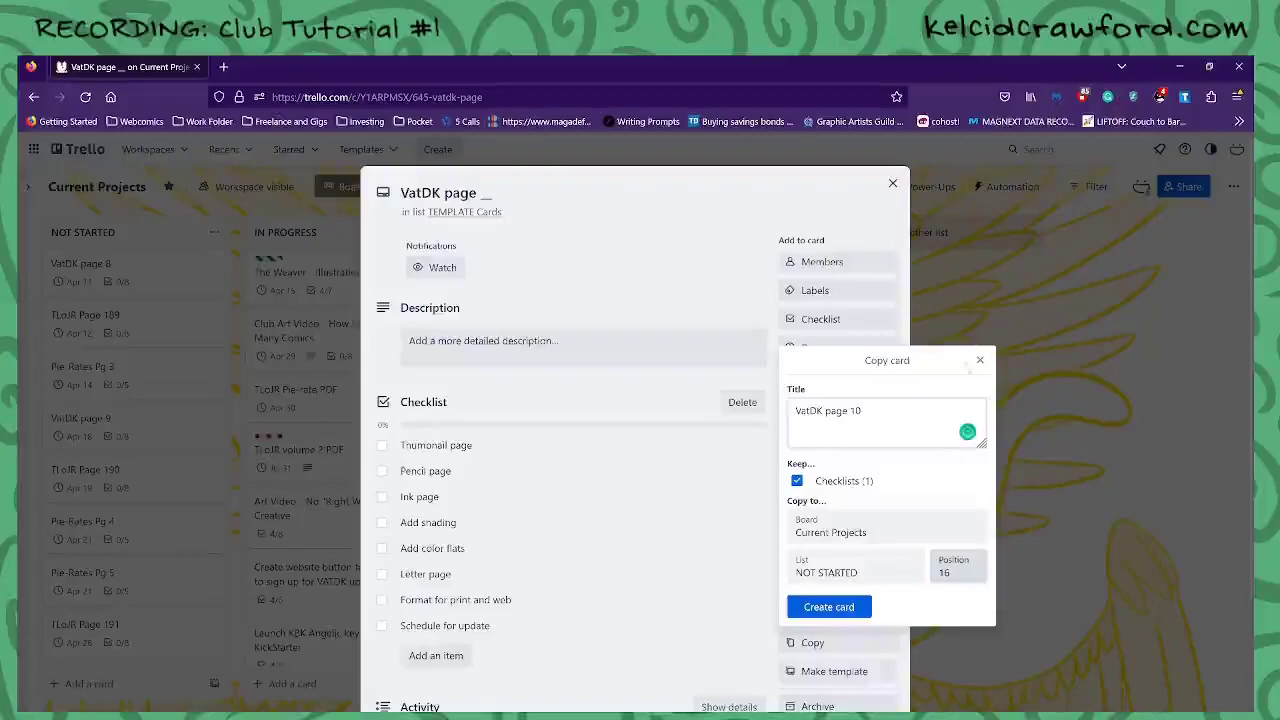
pyautogui.click(845, 606)
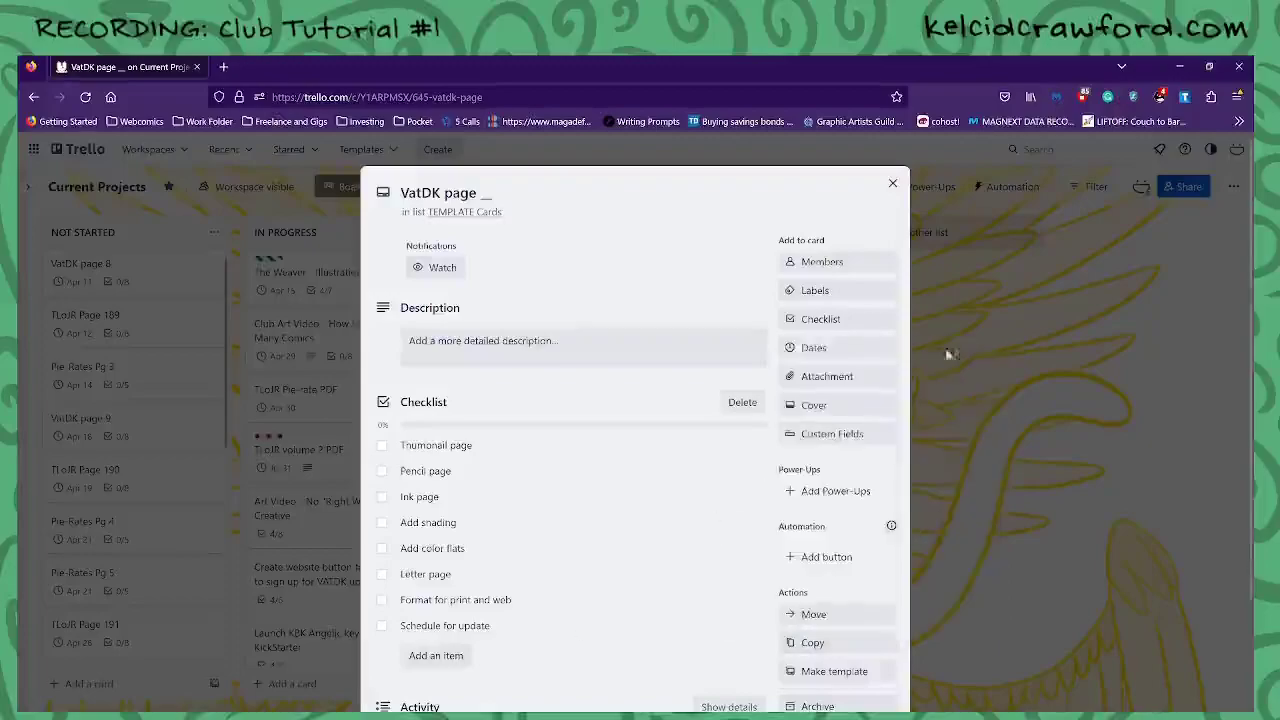
pyautogui.click(248, 342)
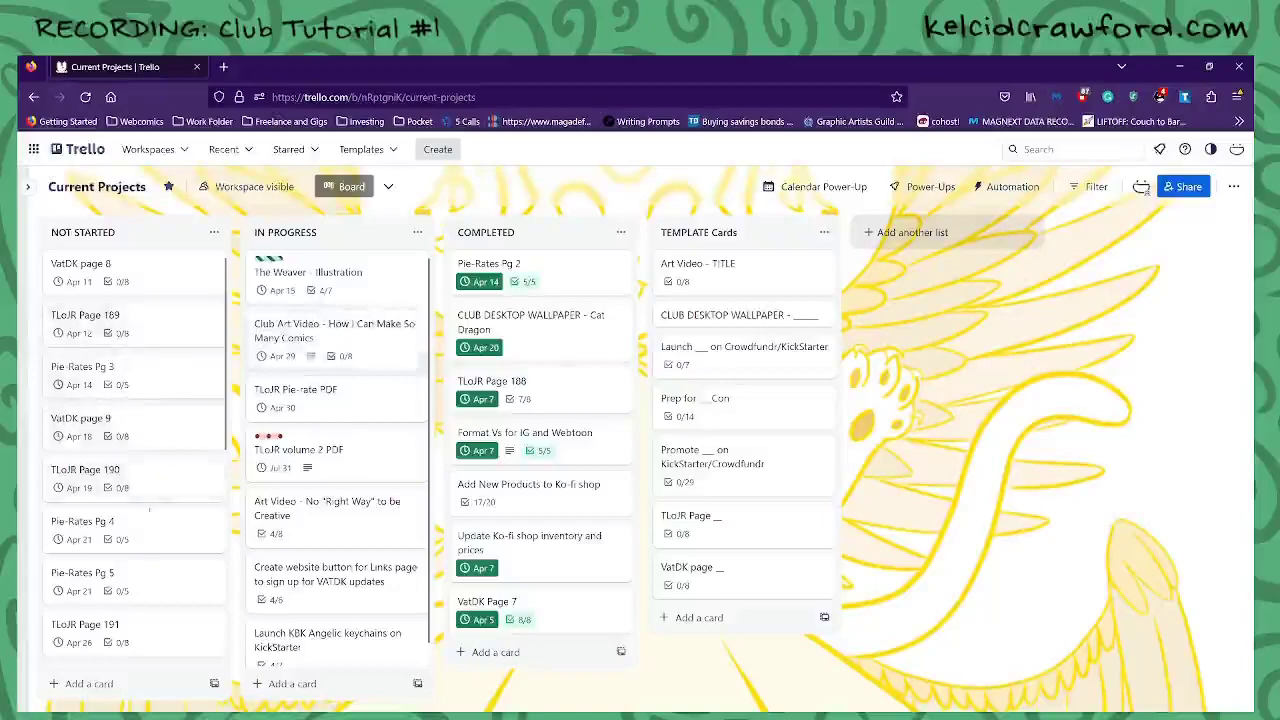
# Set the VatDK page 10 card's due date to April 25, 2023 at 9:46 PM, and move it between Pie-Rates Pg 5 and TLoJR Page 191
pyautogui.scroll(-4, 135, 490)
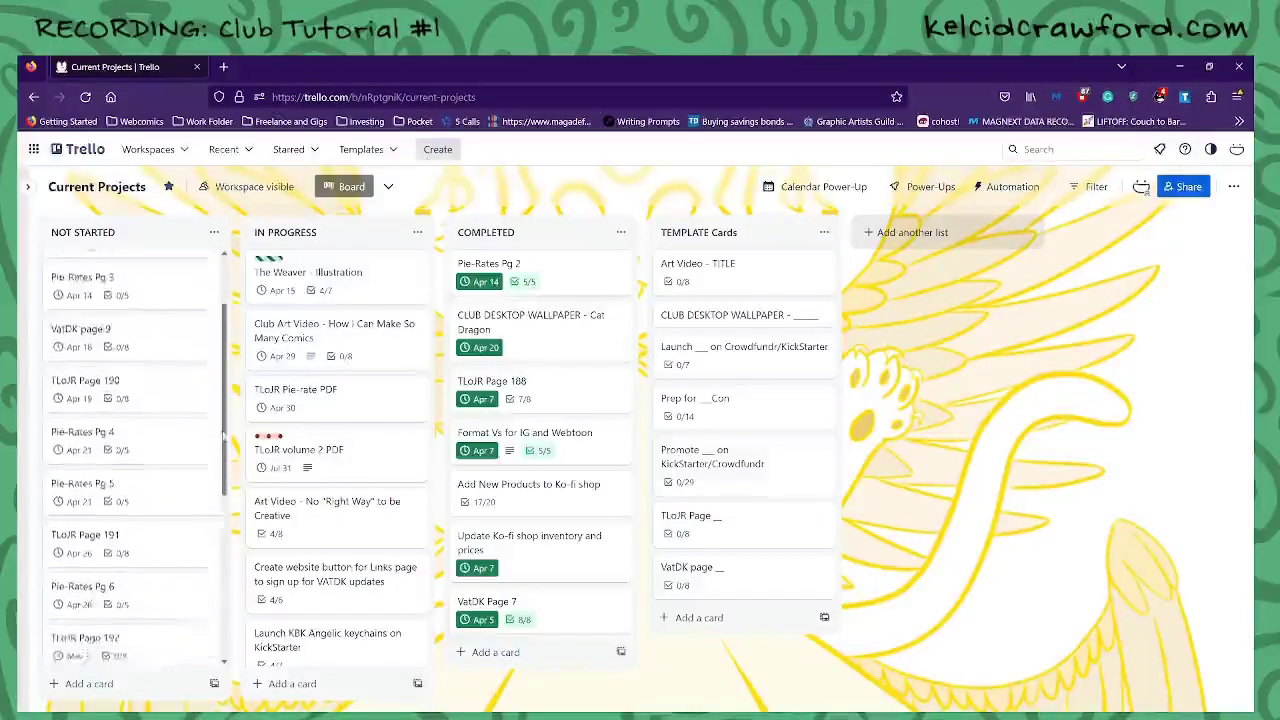
pyautogui.click(112, 618)
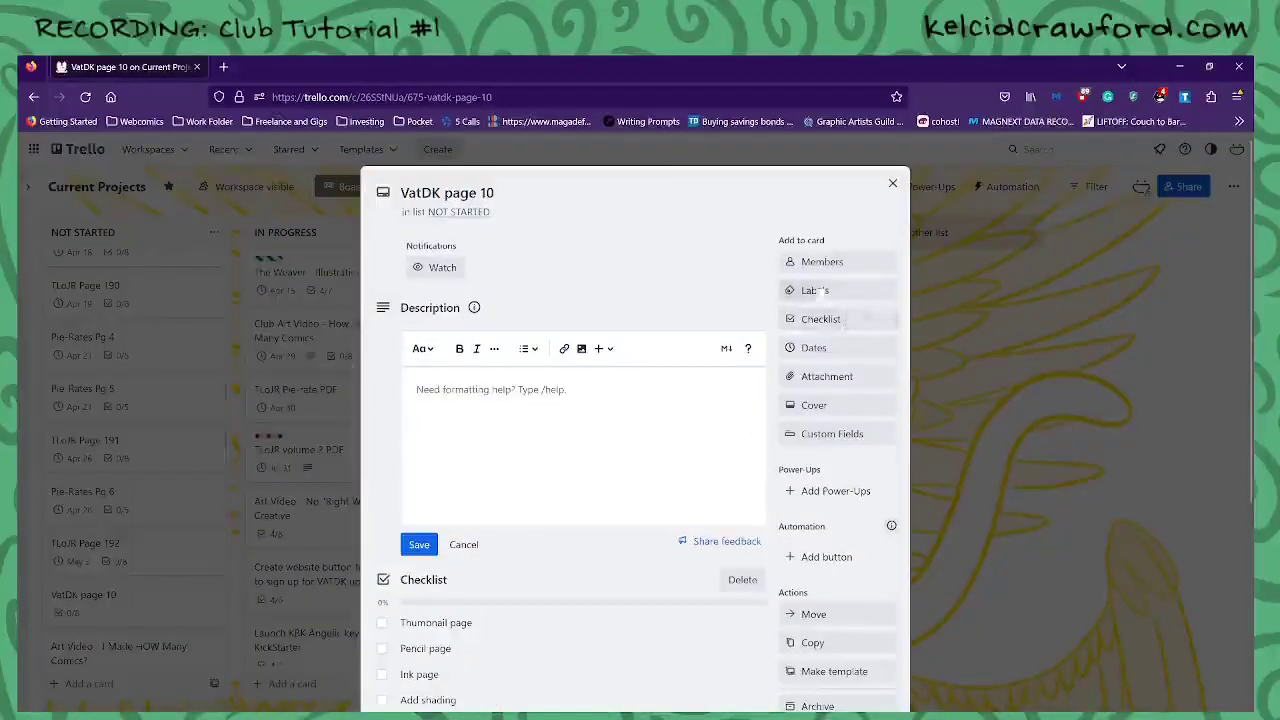
pyautogui.click(815, 348)
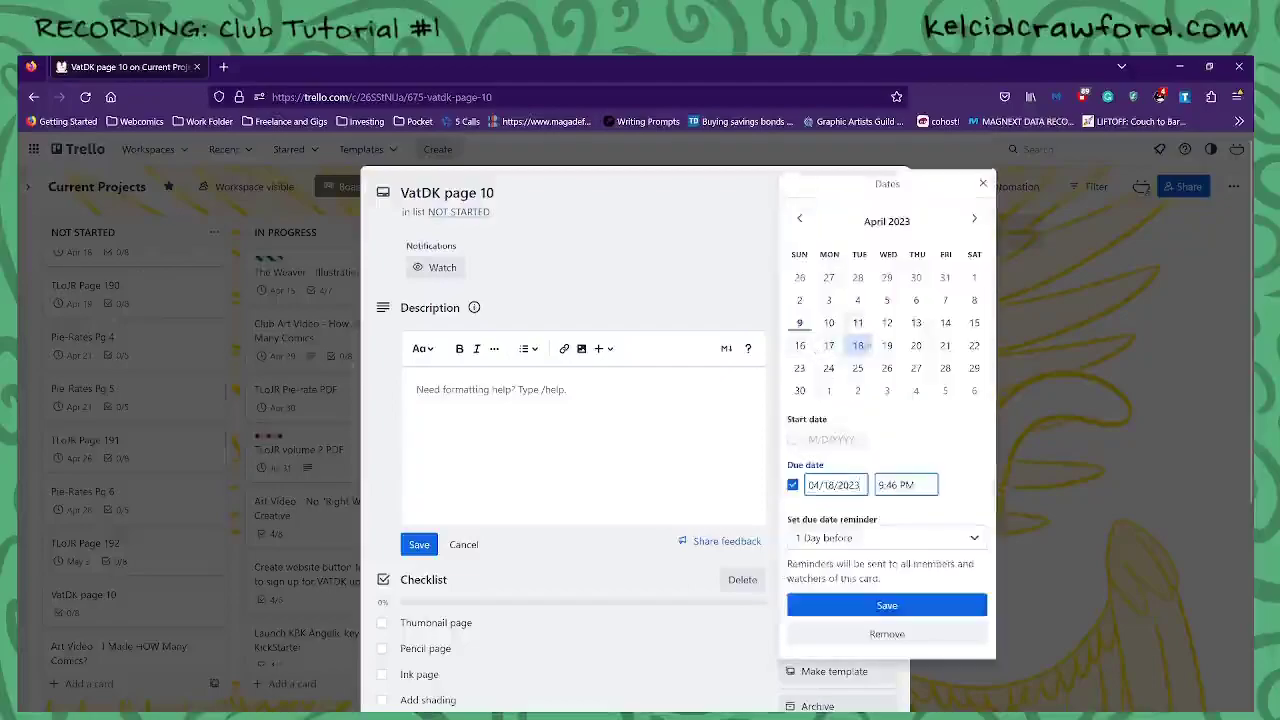
pyautogui.click(857, 368)
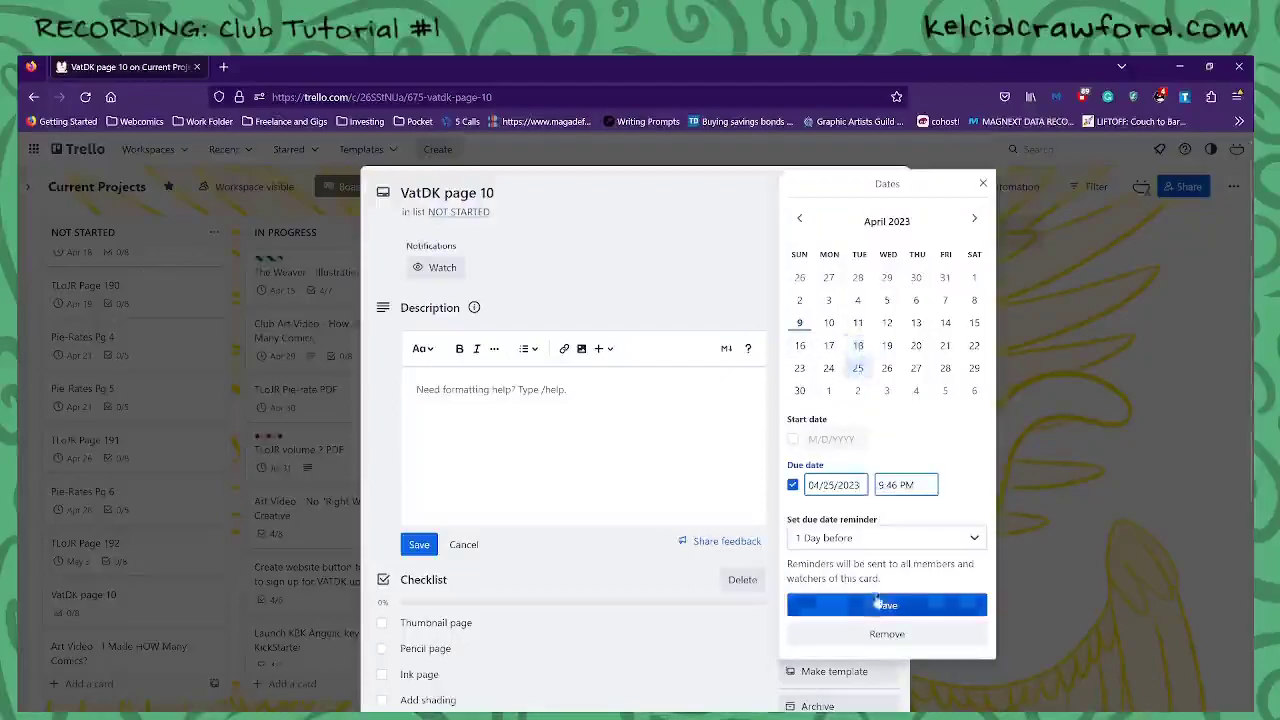
pyautogui.click(876, 605)
pyautogui.click(893, 183)
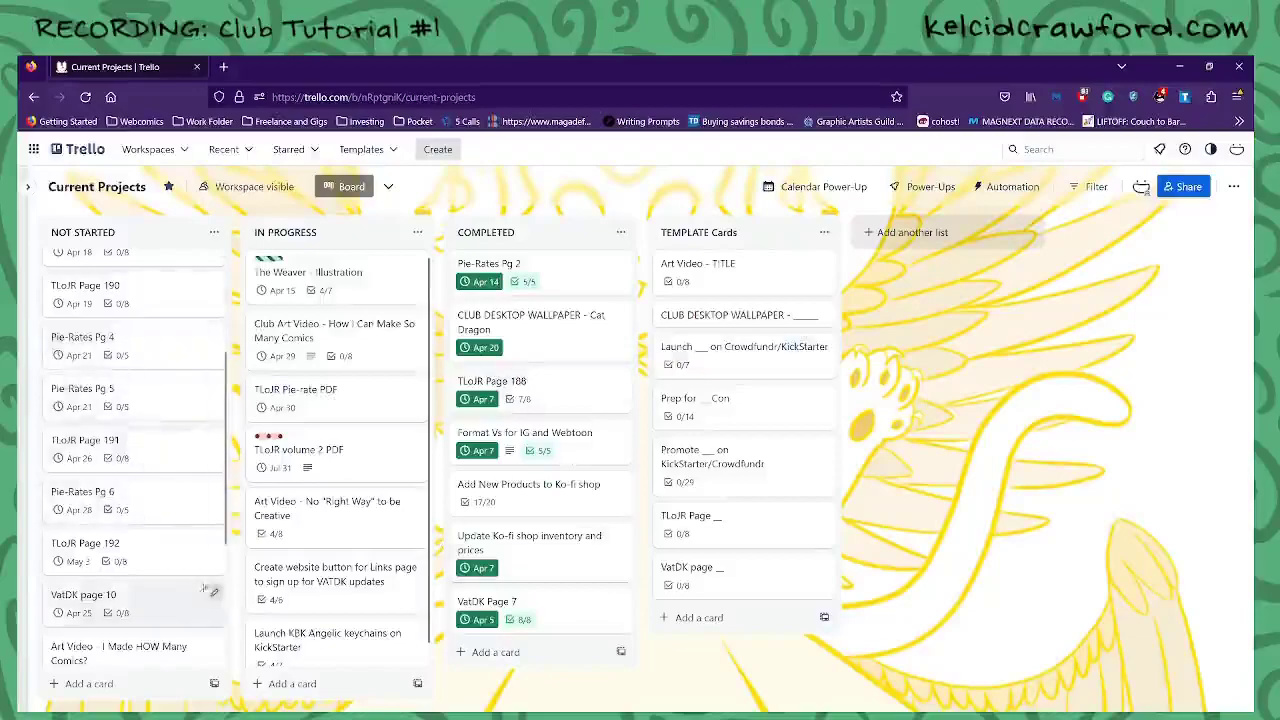
pyautogui.moveTo(100, 600); pyautogui.dragTo(100, 448)
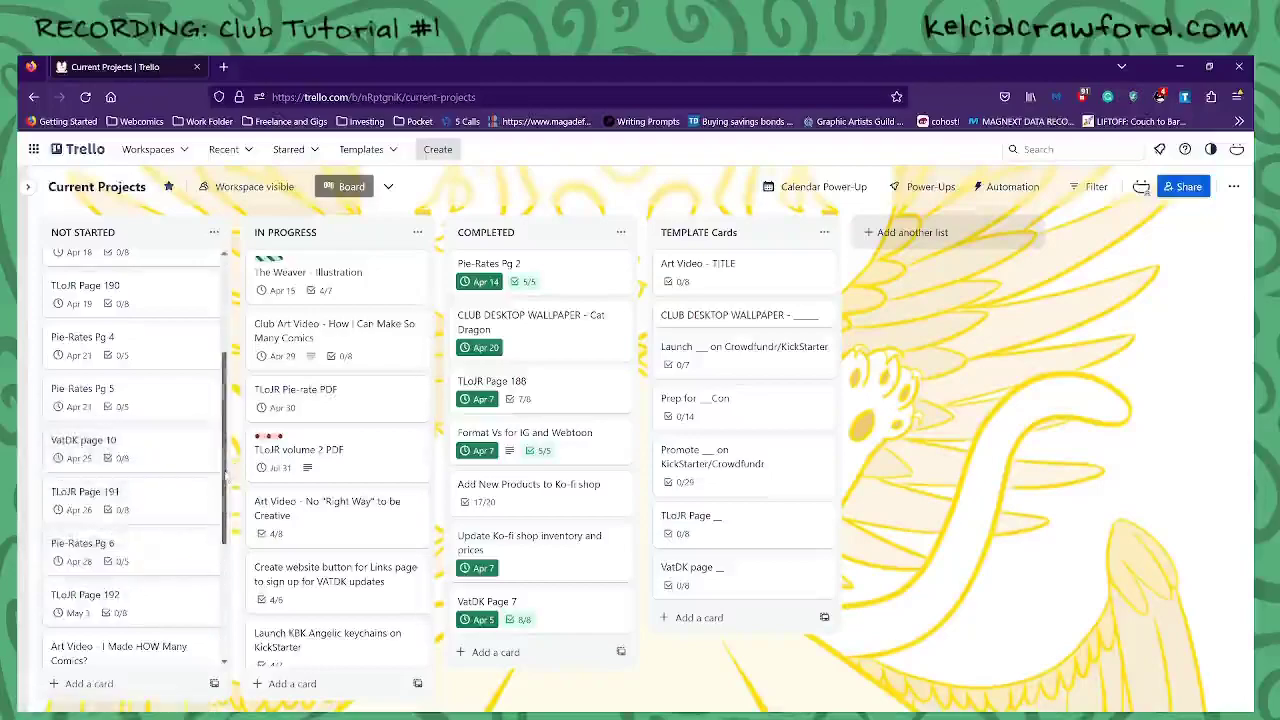
# Review the order and due dates of the cards in the NOT STARTED and IN PROGRESS lists
pyautogui.scroll(2, 226, 430)
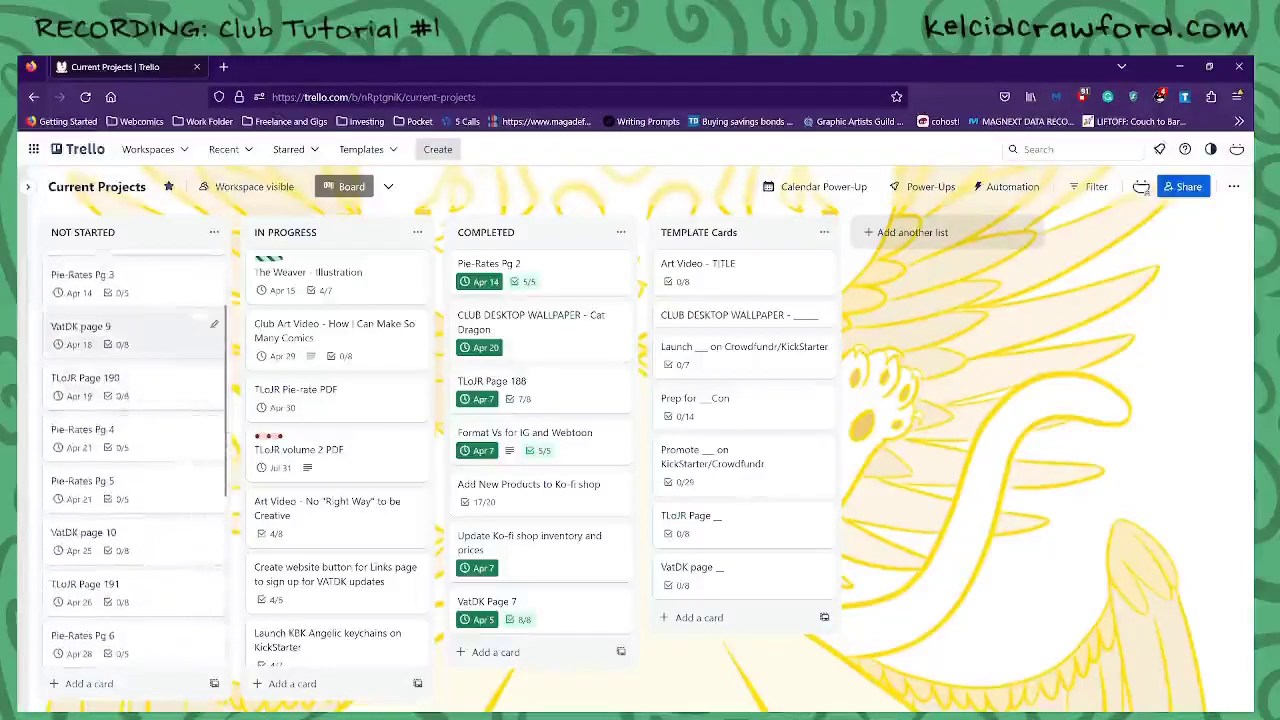
pyautogui.scroll(-6, 213, 515)
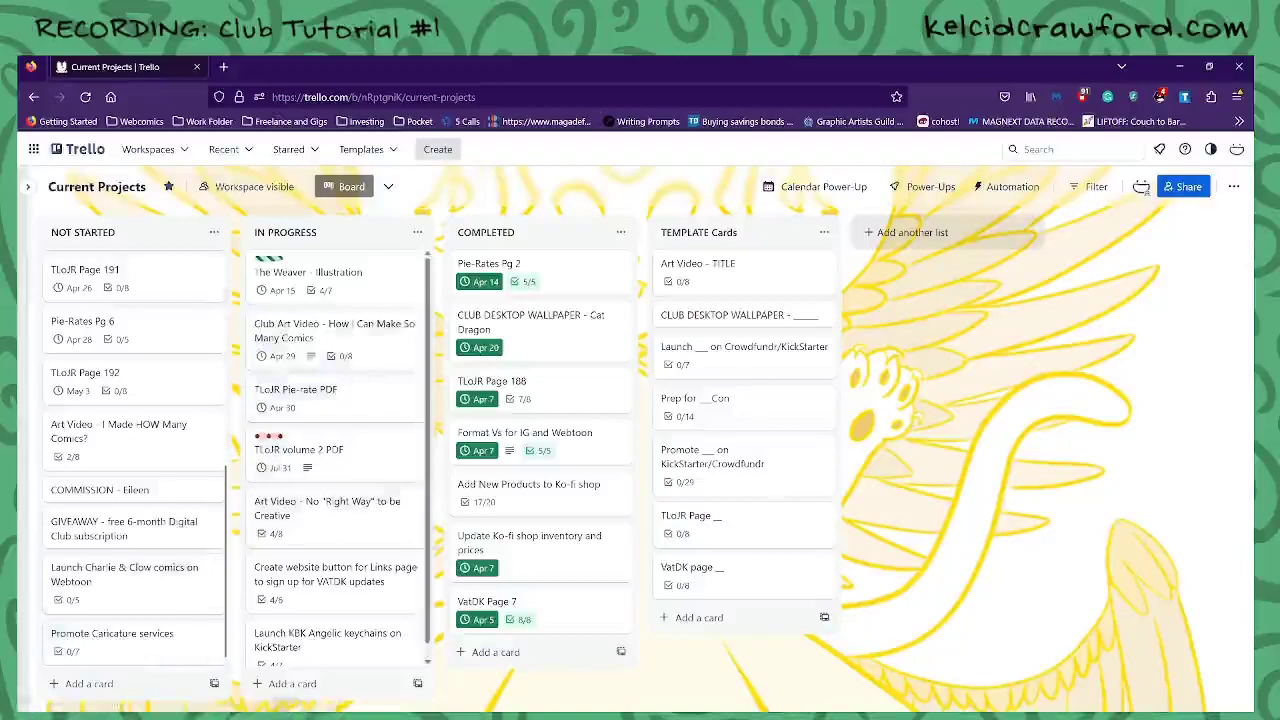
pyautogui.scroll(-1, 338, 458)
pyautogui.scroll(1, 428, 447)
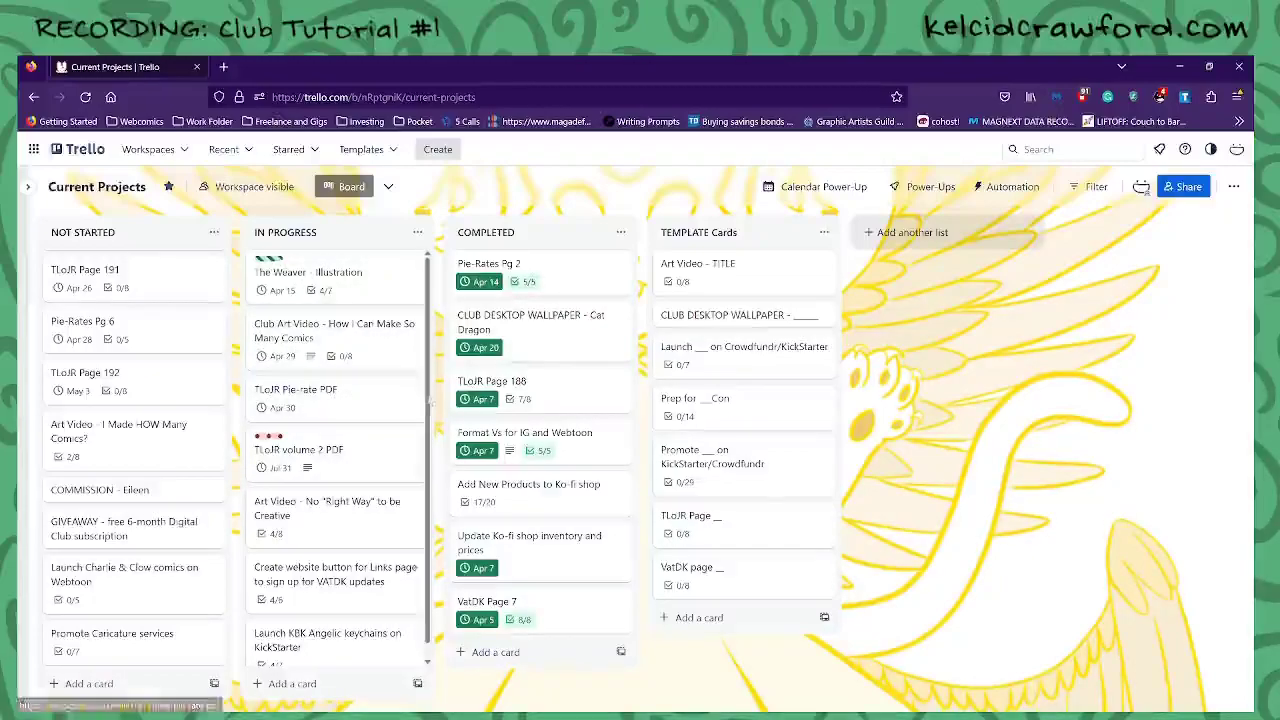
pyautogui.scroll(-1, 347, 395)
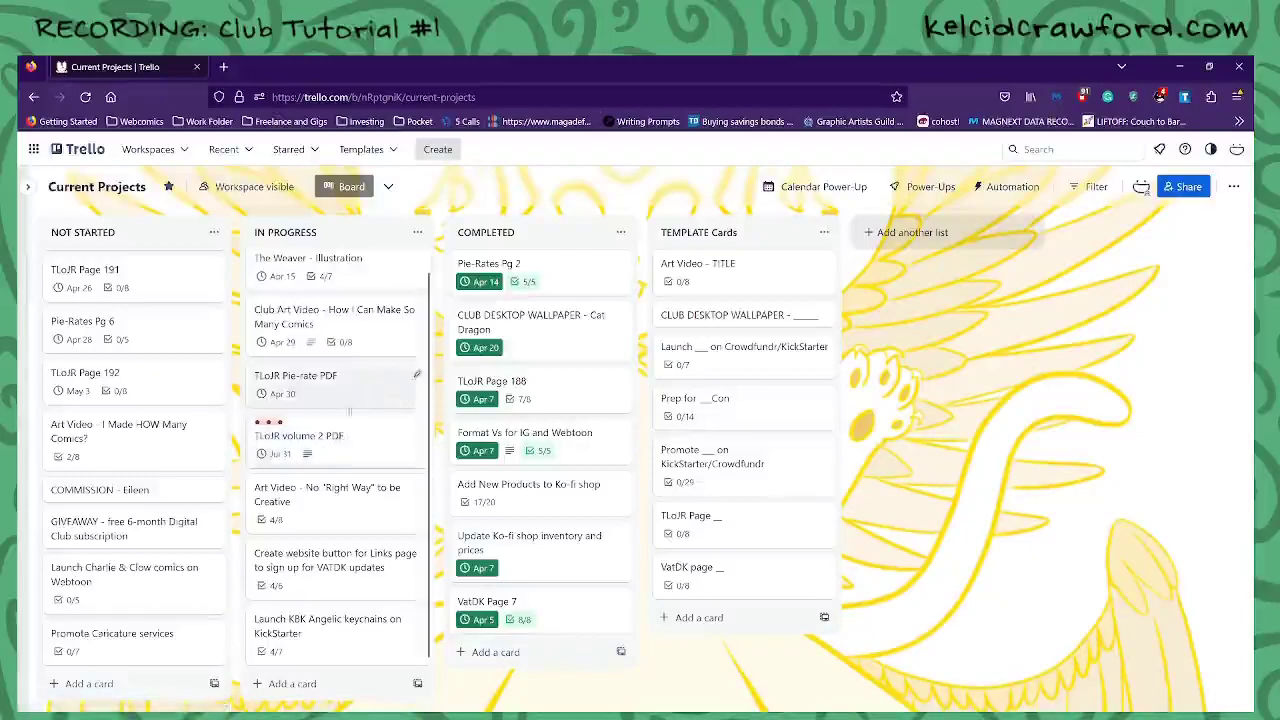
pyautogui.scroll(1, 415, 480)
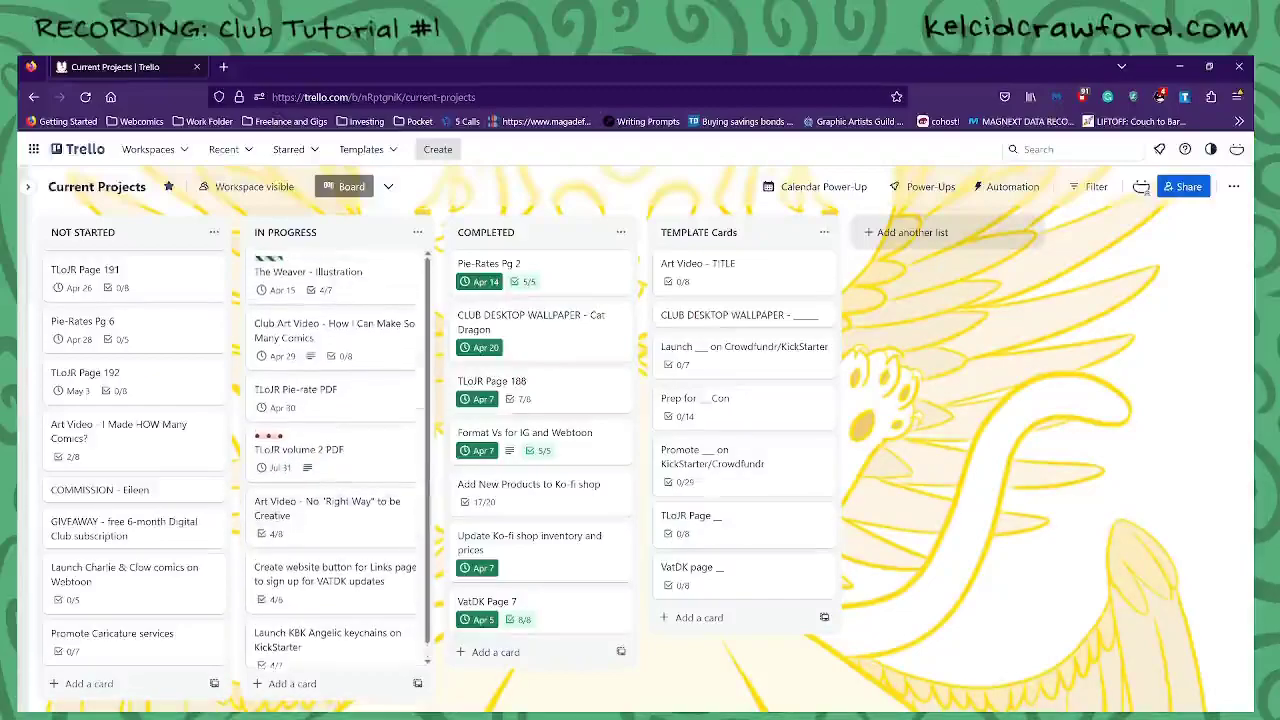
pyautogui.scroll(-1, 338, 460)
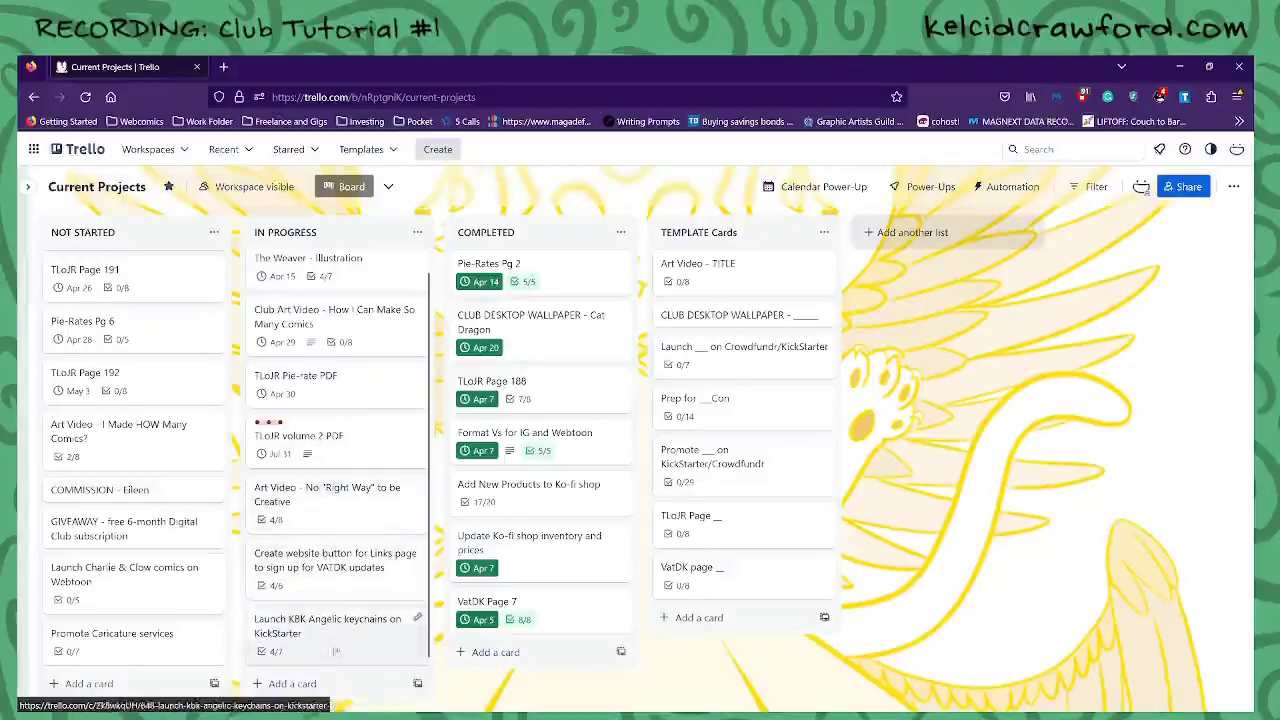
pyautogui.scroll(1, 436, 572)
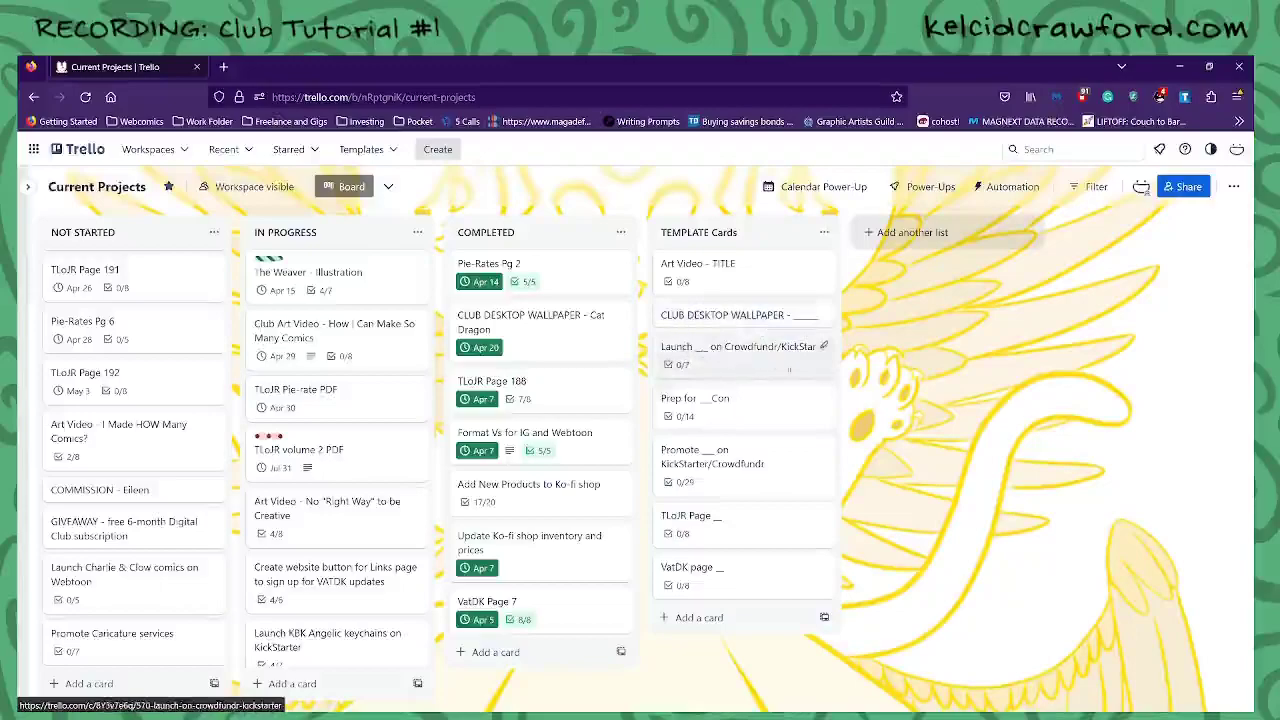
# Examine the checklists of the "Launch ___ on Crowdfundr/KickStarter" and "Prep for ___Con" template cards
pyautogui.click(774, 376)
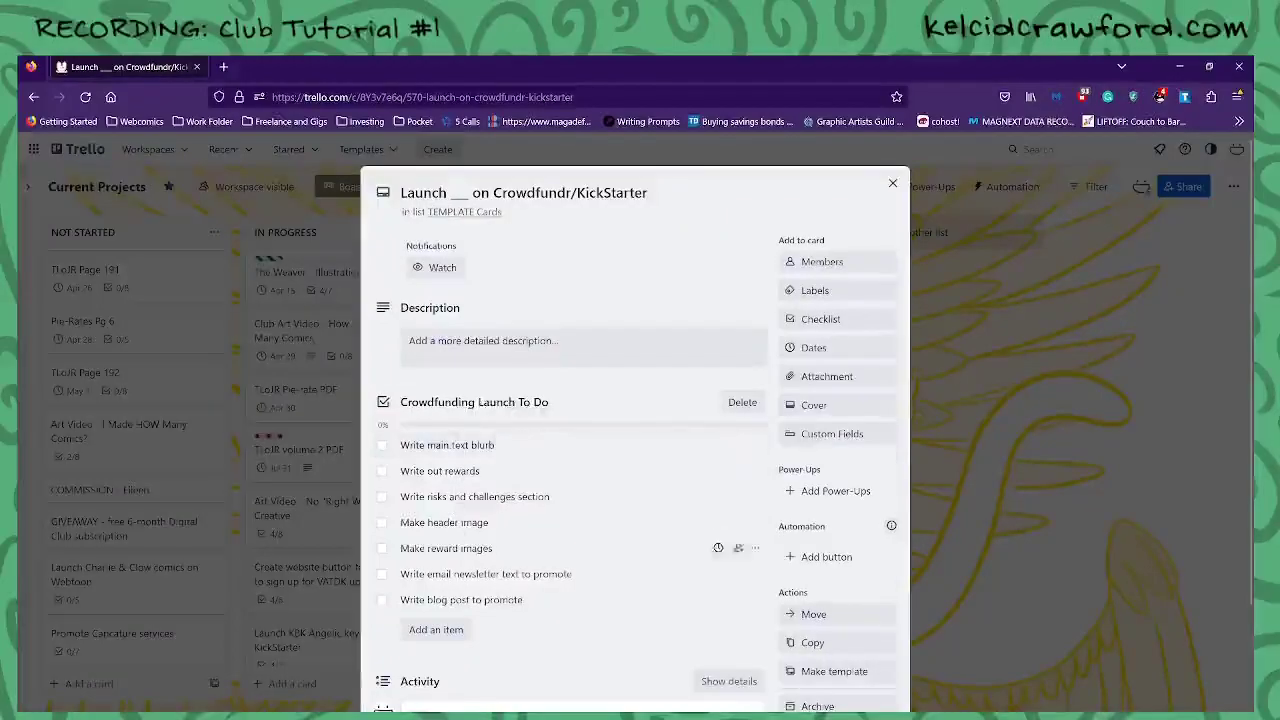
pyautogui.click(893, 184)
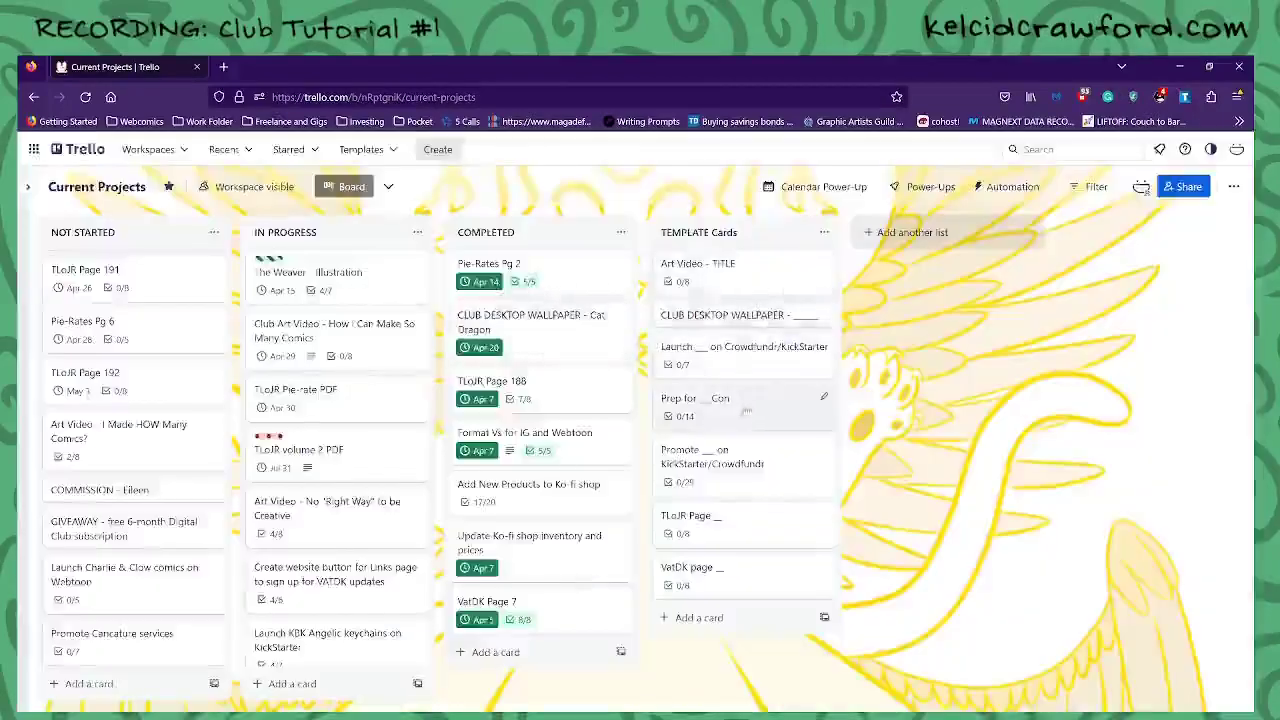
pyautogui.click(746, 410)
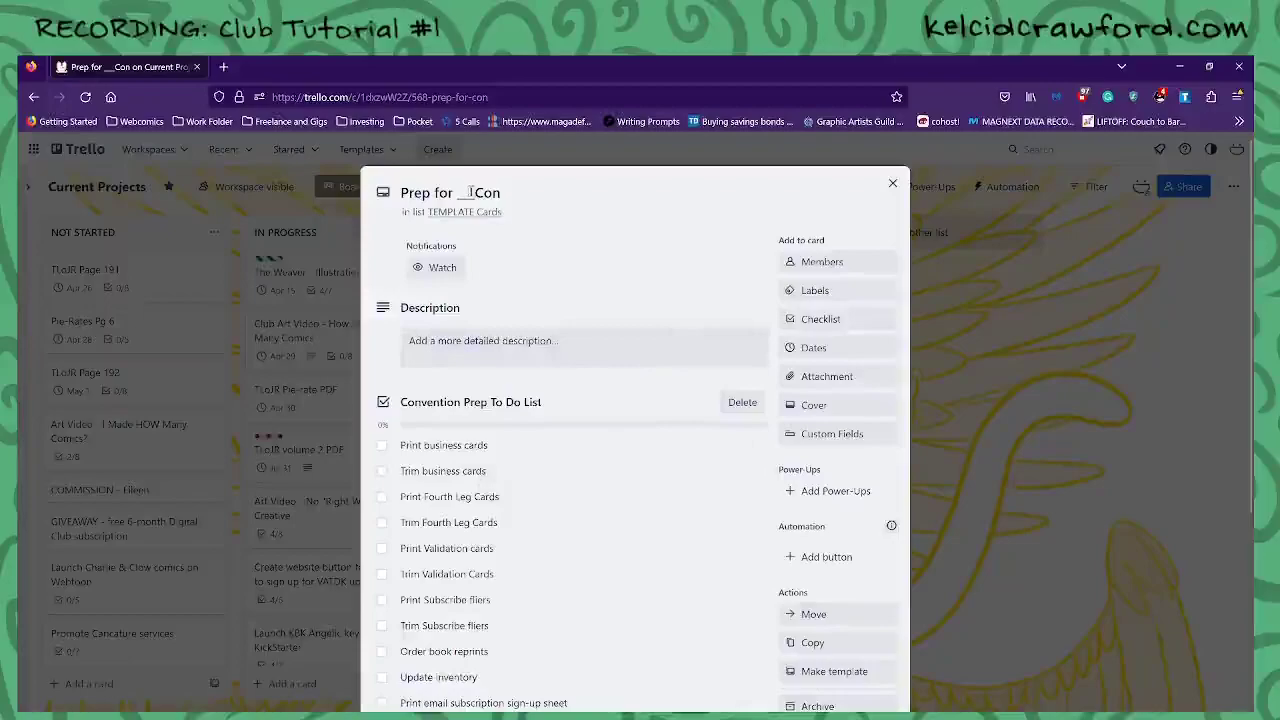
pyautogui.scroll(-3, 1246, 240)
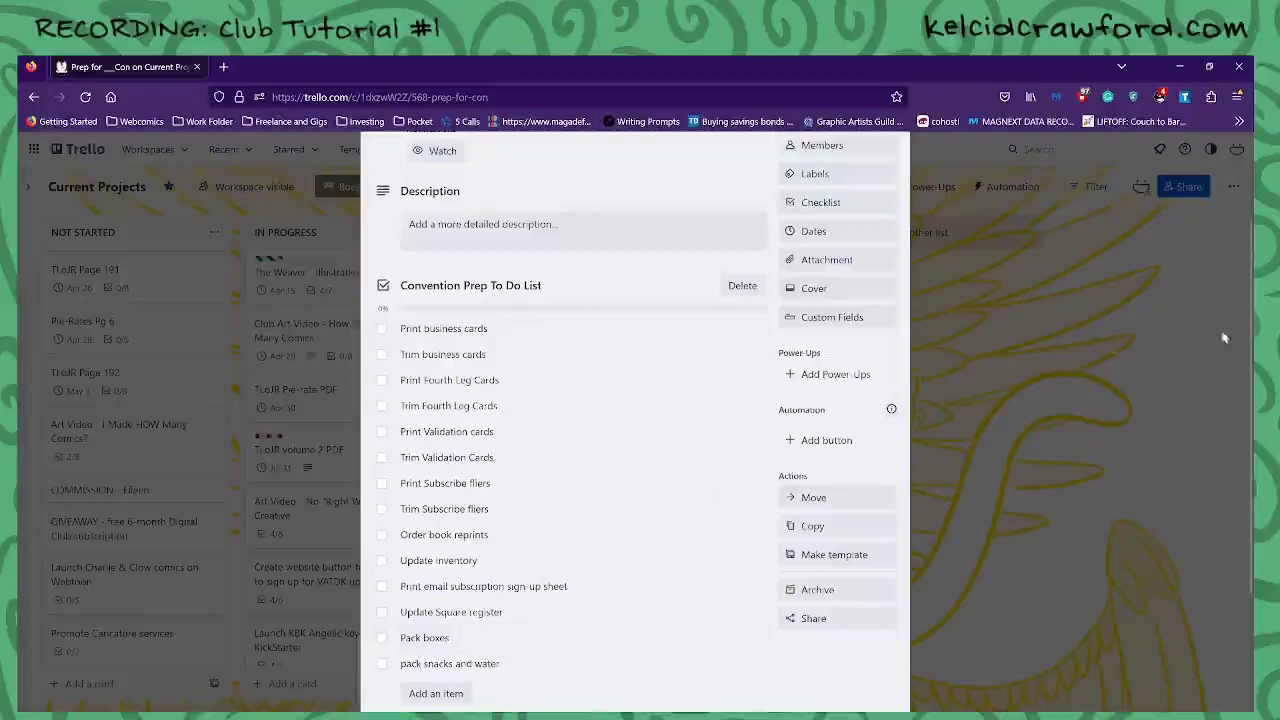
pyautogui.scroll(-2, 1230, 340)
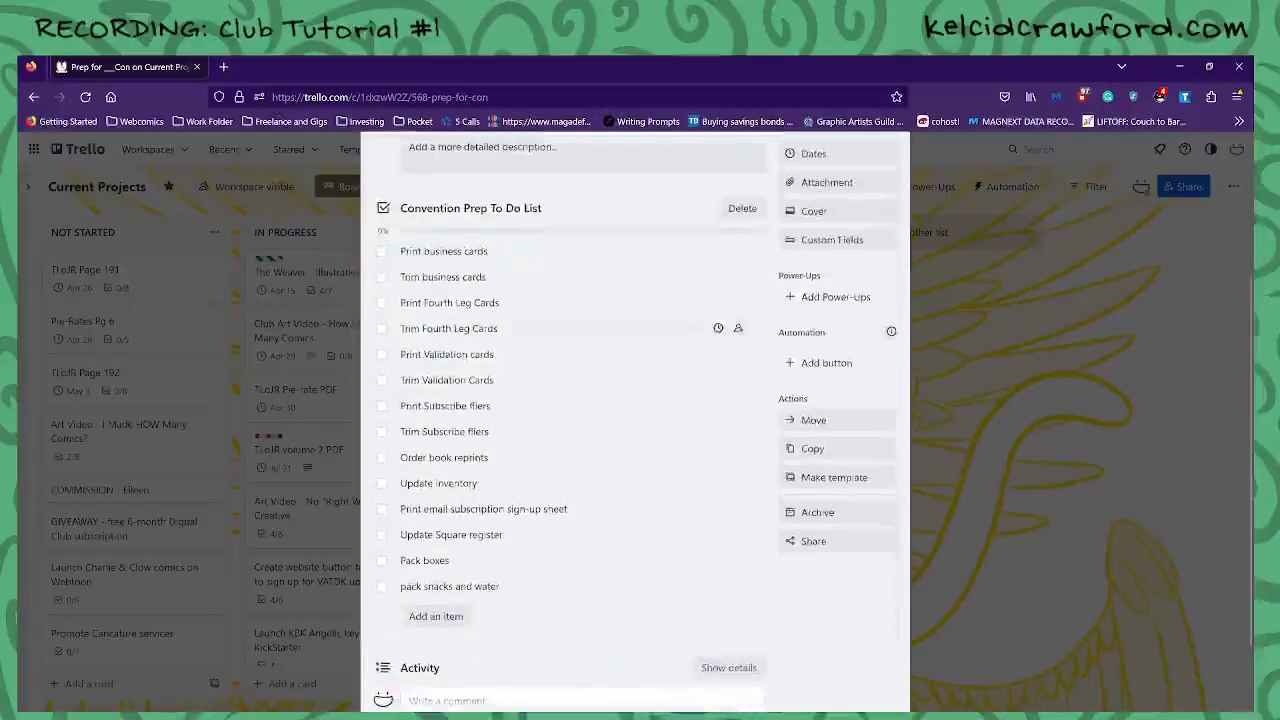
pyautogui.scroll(3, 1243, 436)
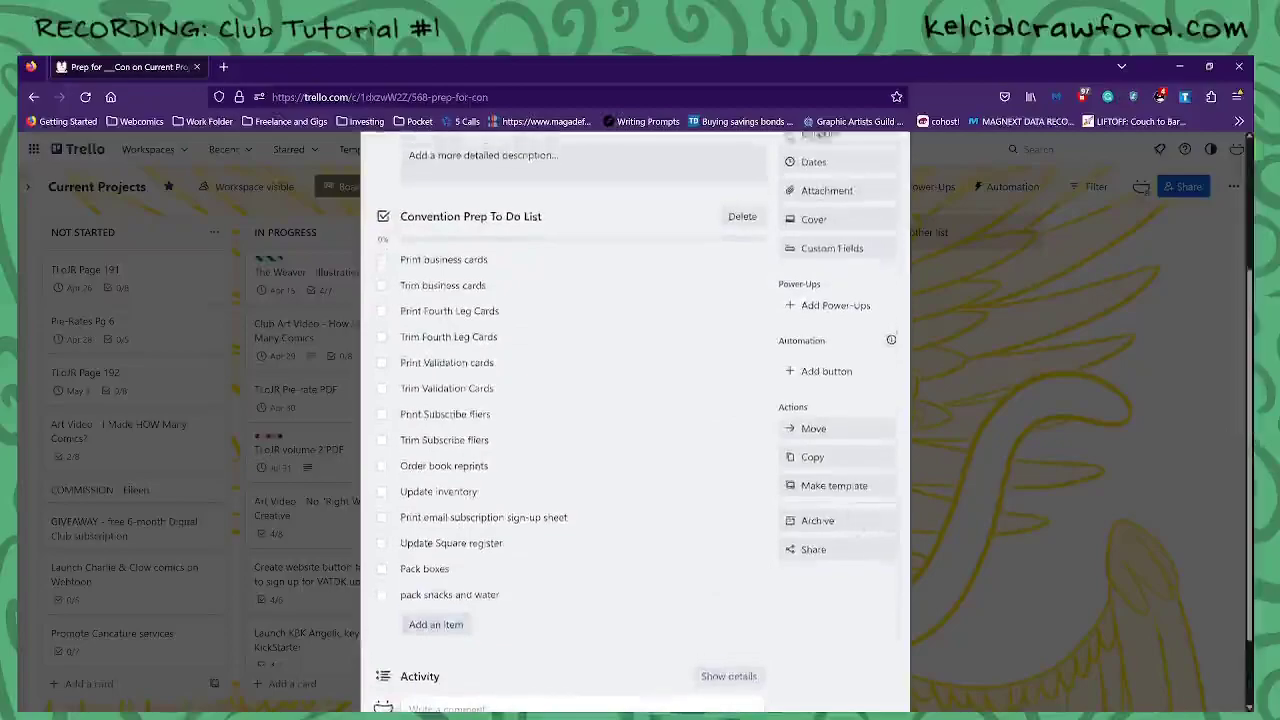
pyautogui.click(892, 183)
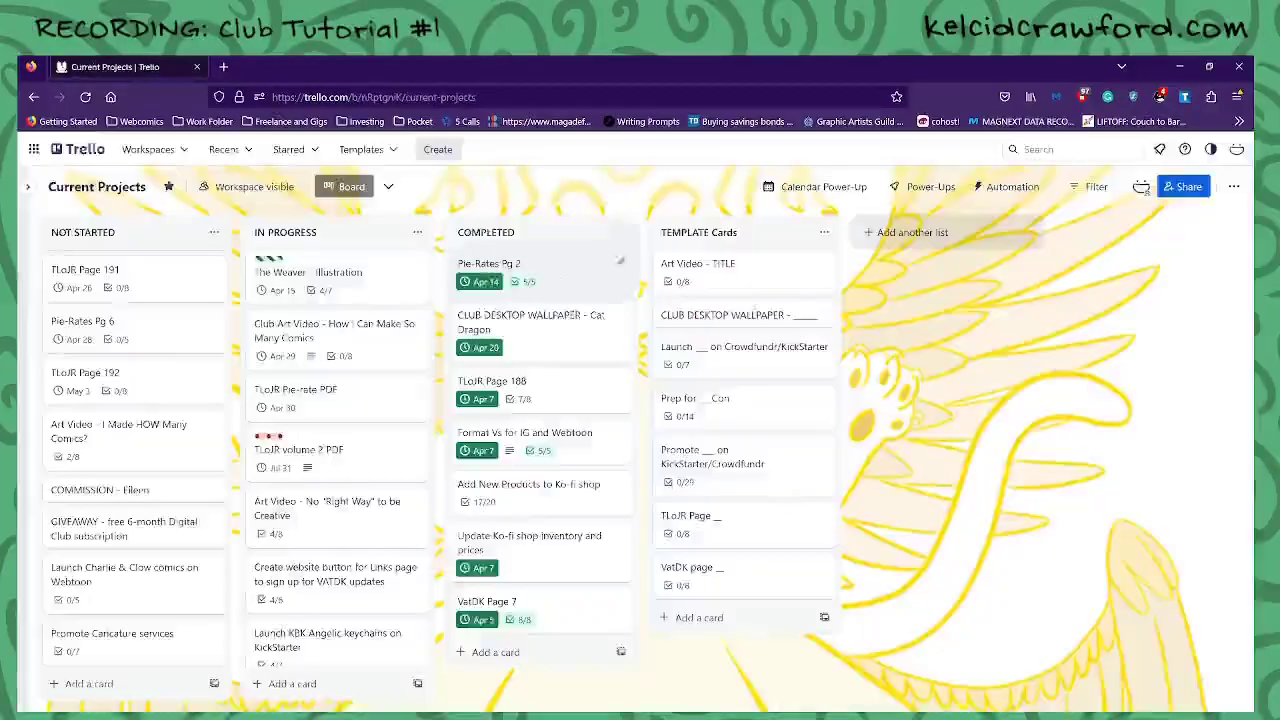
# Copy the "Prep for ___Con" template card with its checklist as "Prep for Free Comic Book Day" into NOT STARTED at position 17
pyautogui.click(724, 418)
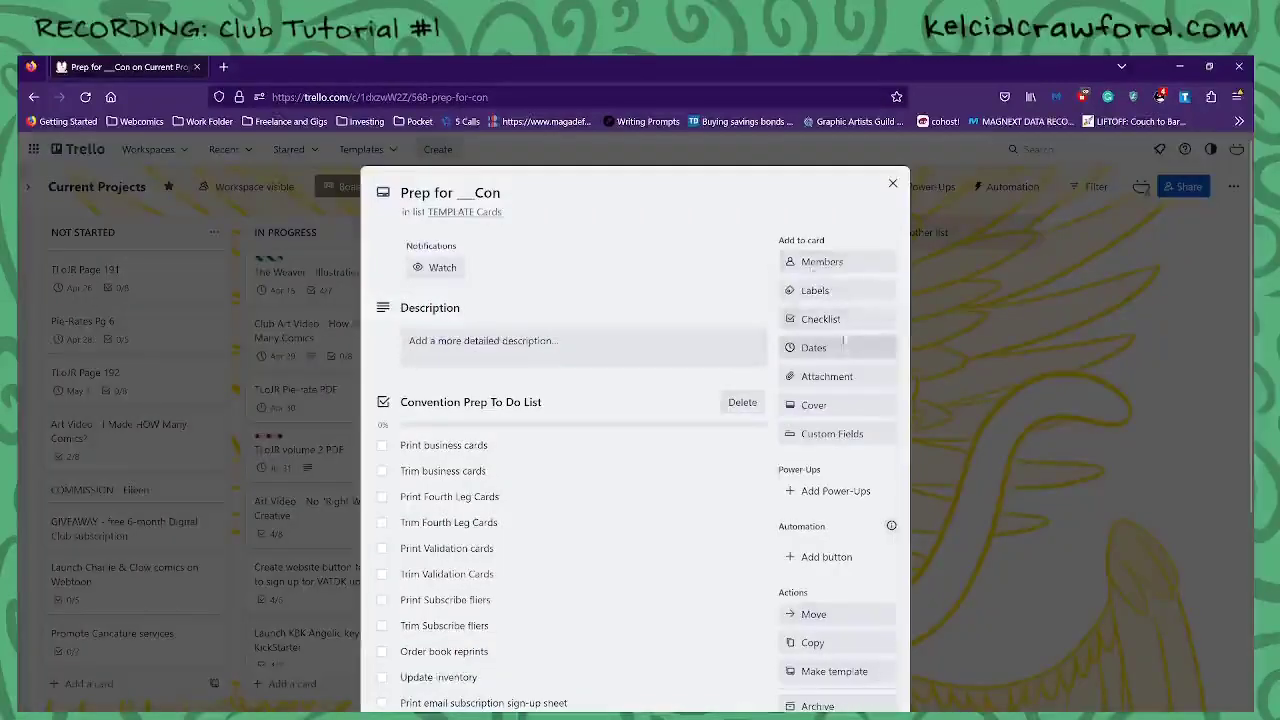
pyautogui.click(812, 642)
pyautogui.click(900, 426)
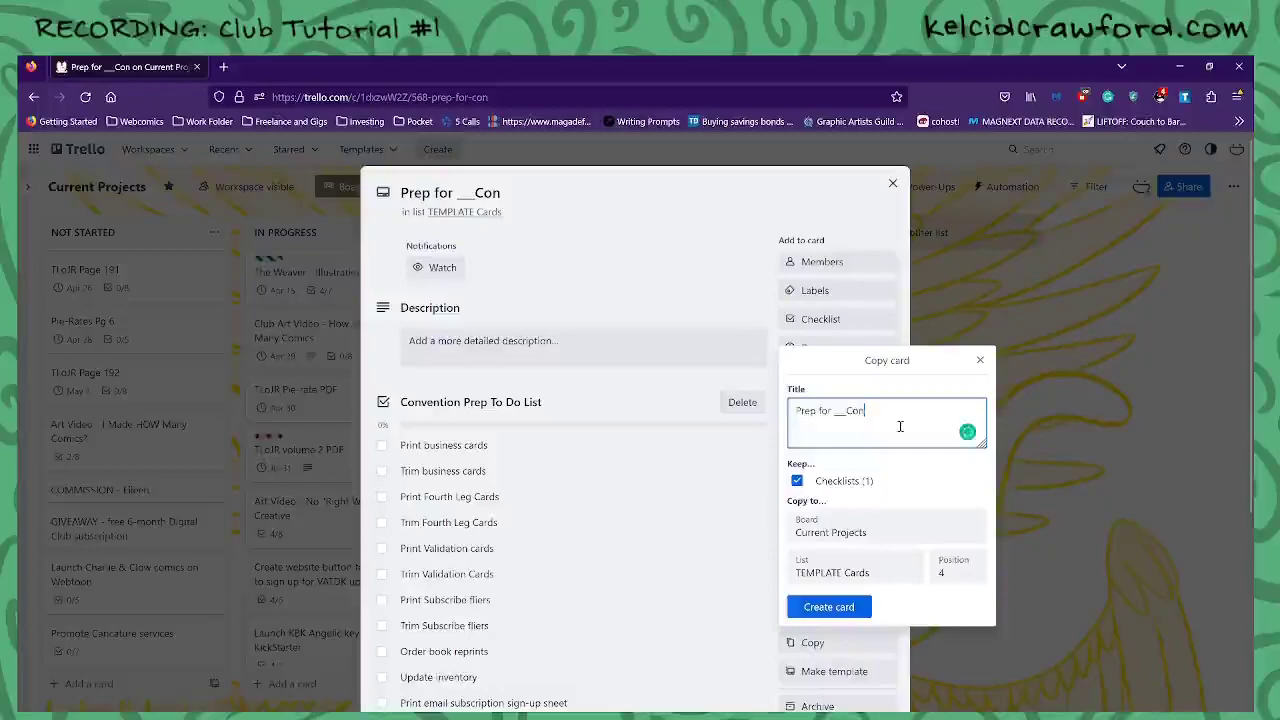
pyautogui.hotkey('ctrl', 'shift', 'Left')
pyautogui.hotkey('ctrl', 'shift', 'Left')
pyautogui.hotkey('ctrl', 'shift', 'Right')
pyautogui.write('F')
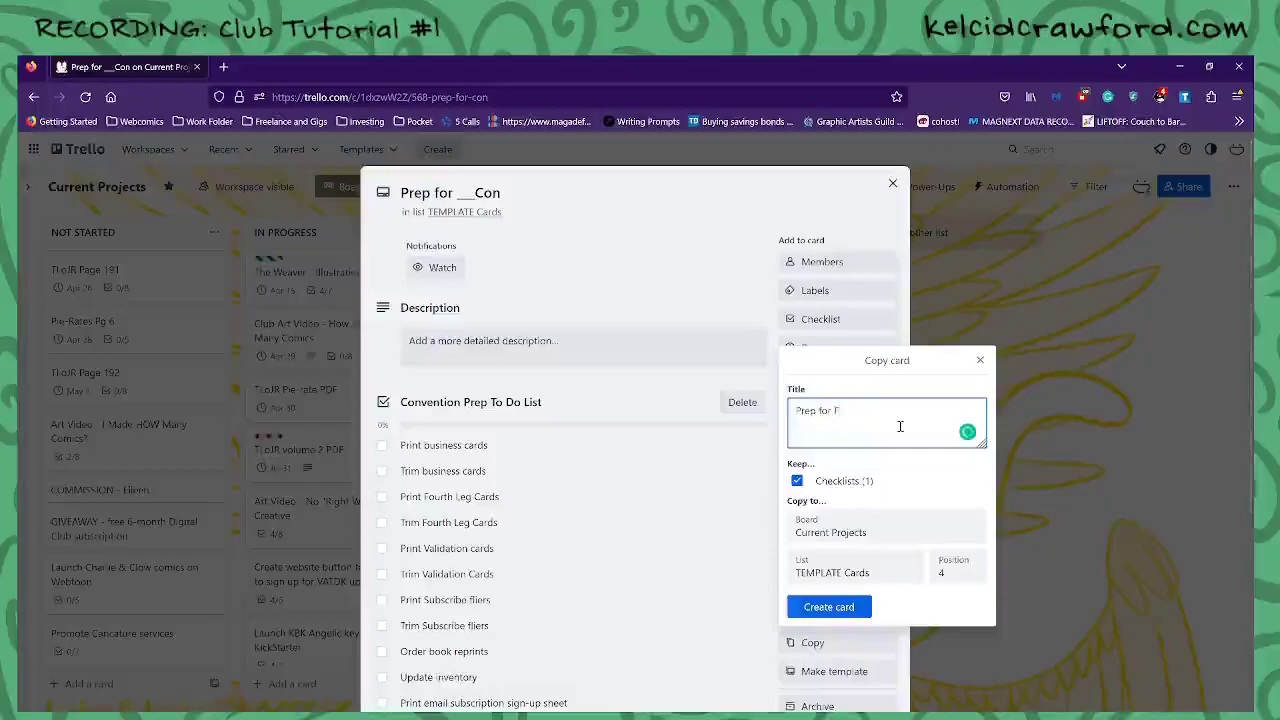
pyautogui.write('ree Comic Book Day')
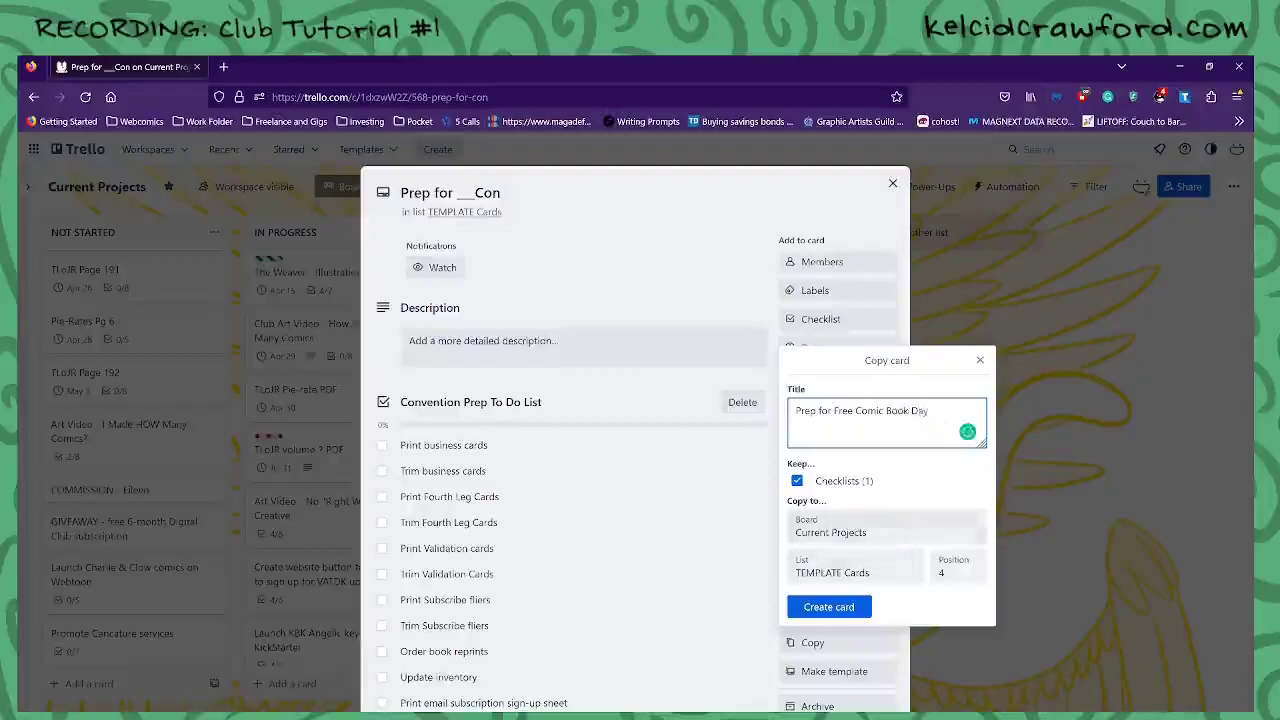
pyautogui.click(880, 578)
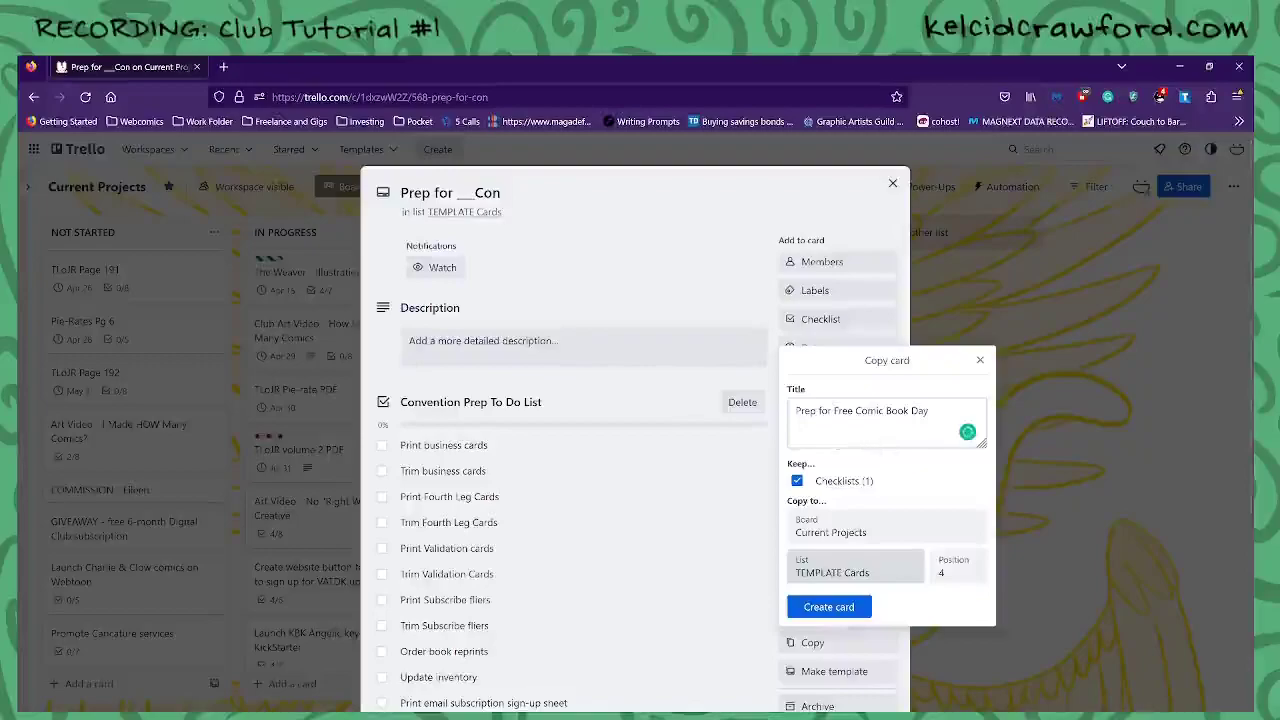
pyautogui.click(850, 440)
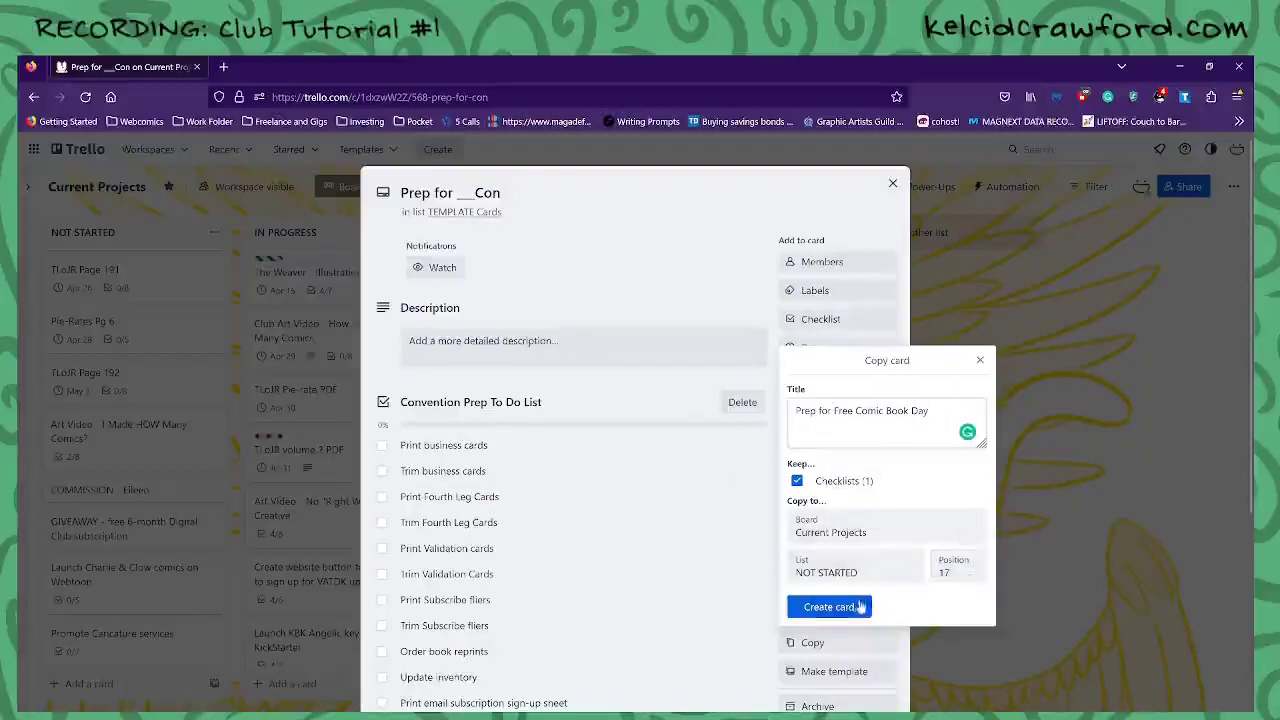
pyautogui.click(829, 609)
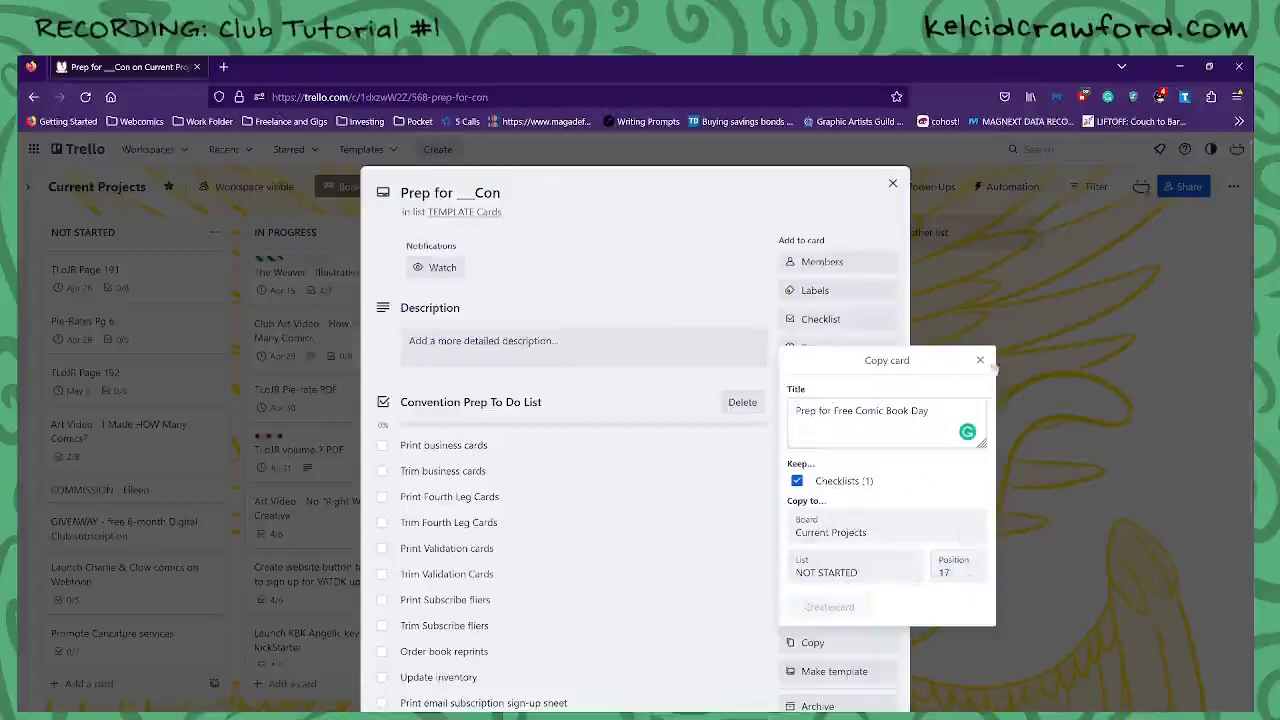
pyautogui.press('Escape')
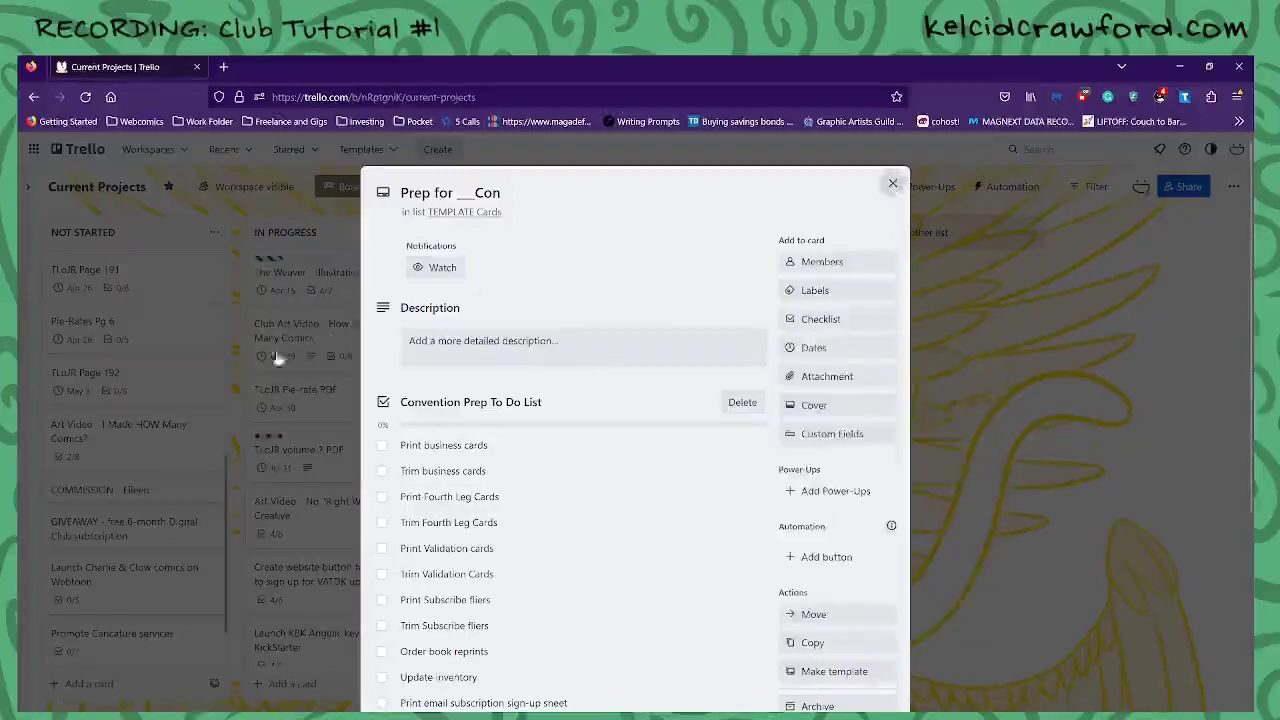
pyautogui.moveTo(227, 477); pyautogui.dragTo(227, 528)
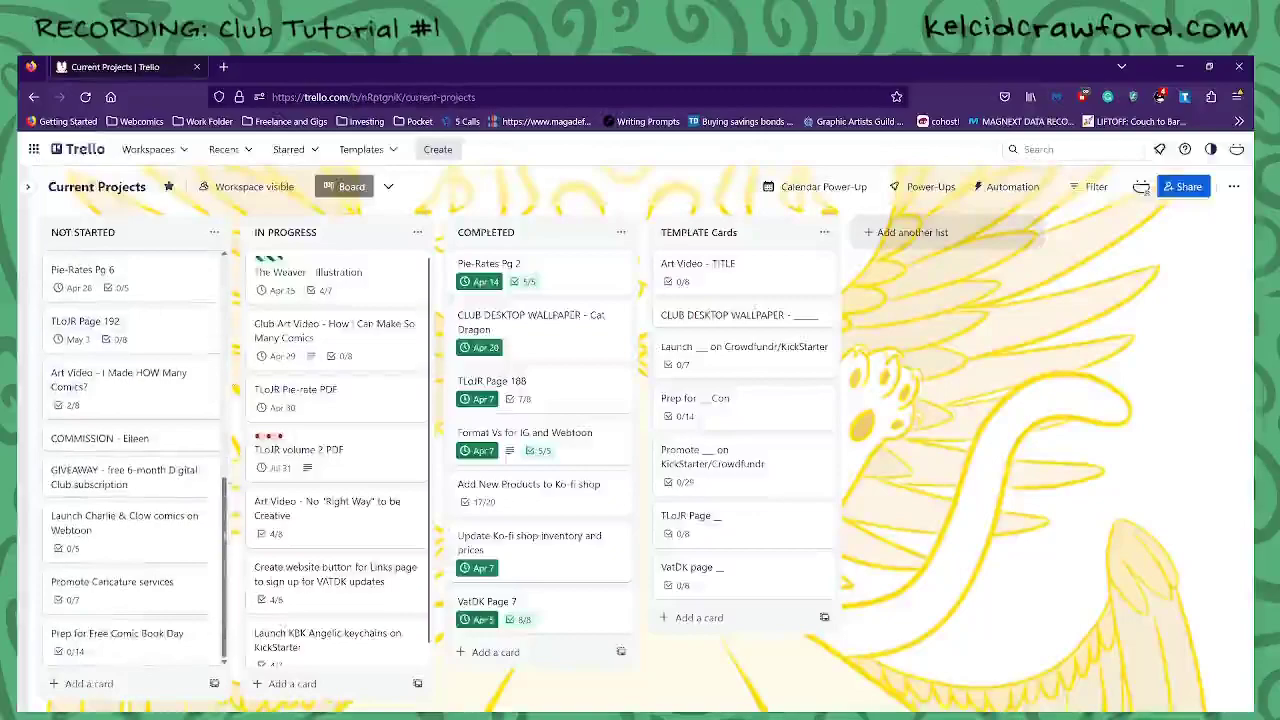
# Set the "Prep for Free Comic Book Day" card's due date to May 5, 2023 at 9:46 PM, and move it directly below TLoJR Page 192
pyautogui.click(123, 650)
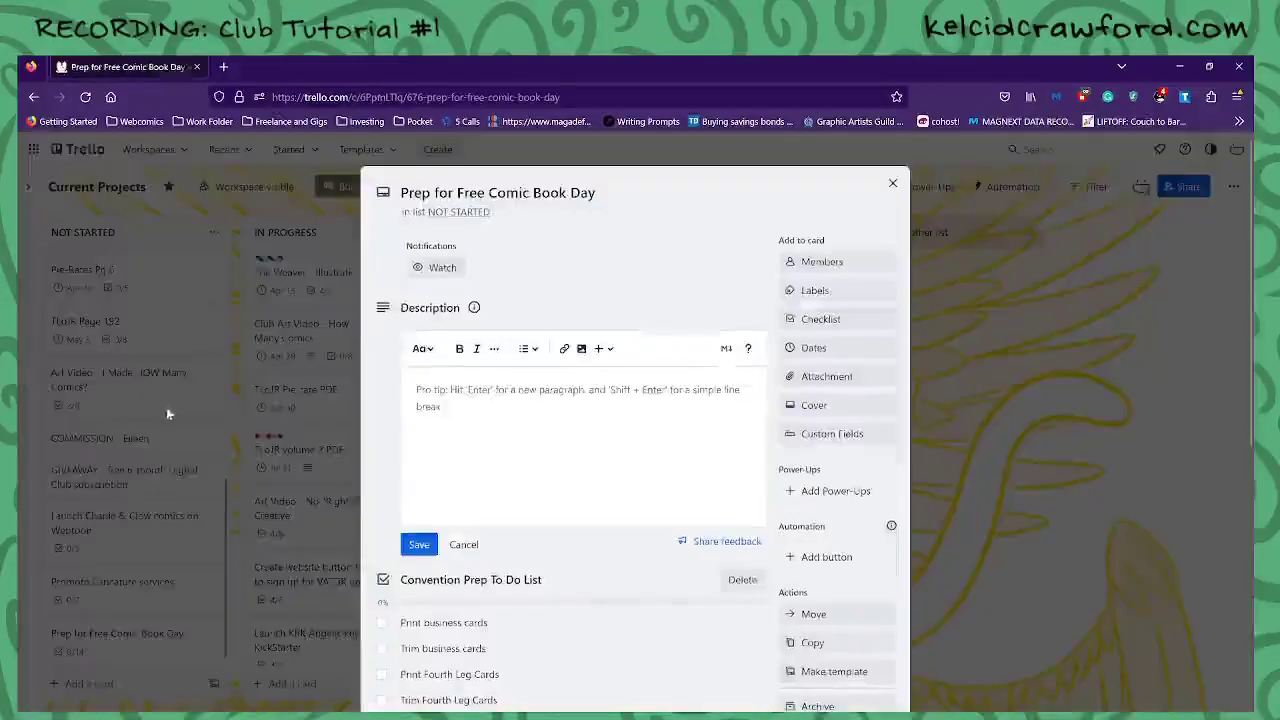
pyautogui.click(815, 348)
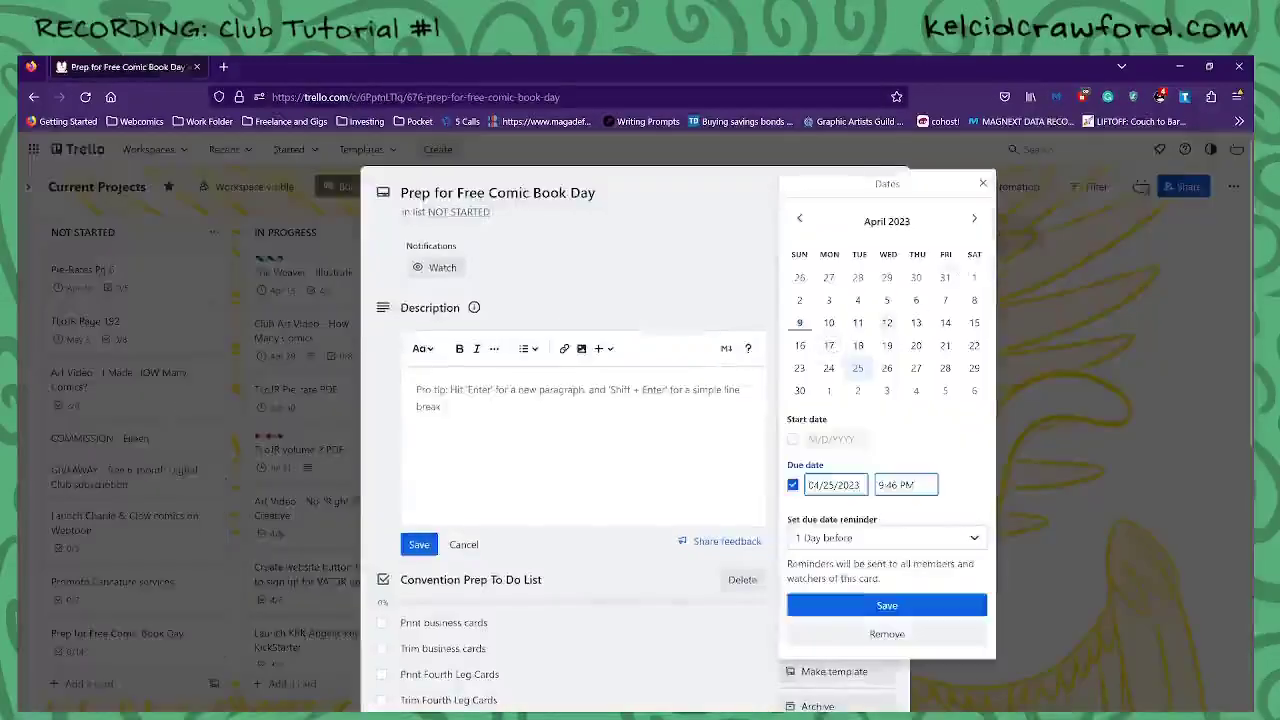
pyautogui.click(945, 391)
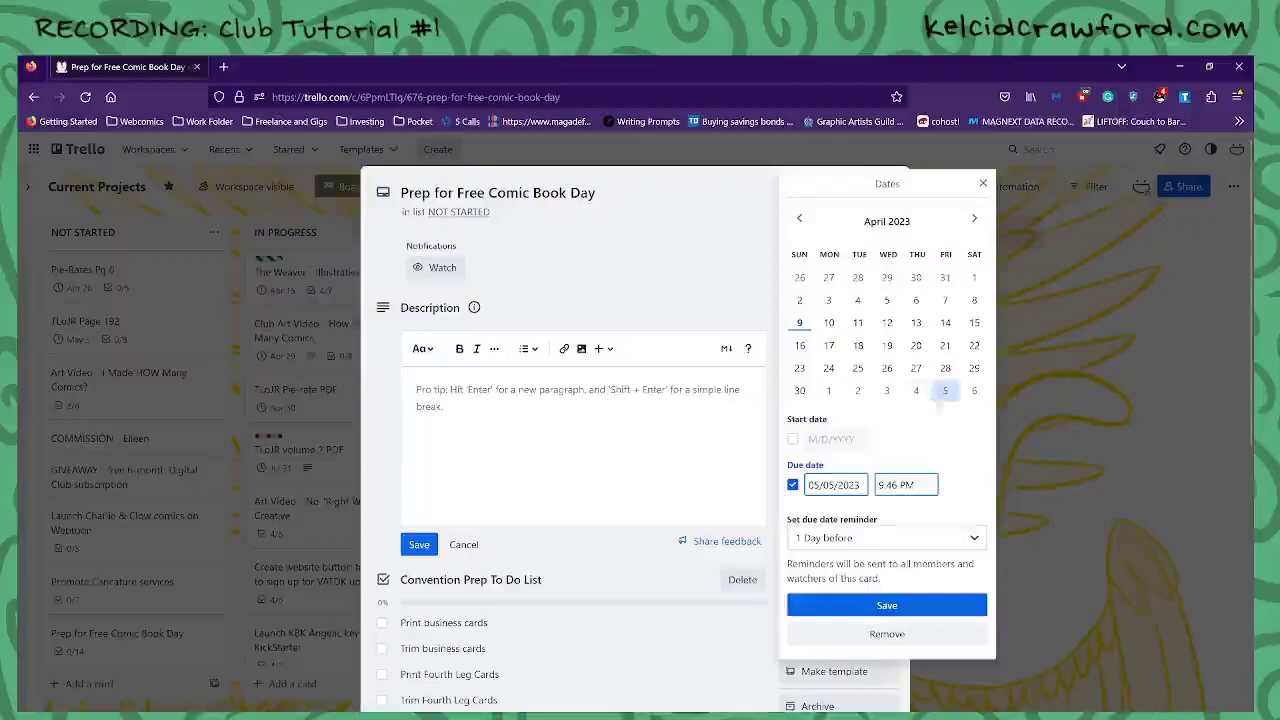
pyautogui.click(887, 605)
pyautogui.click(892, 184)
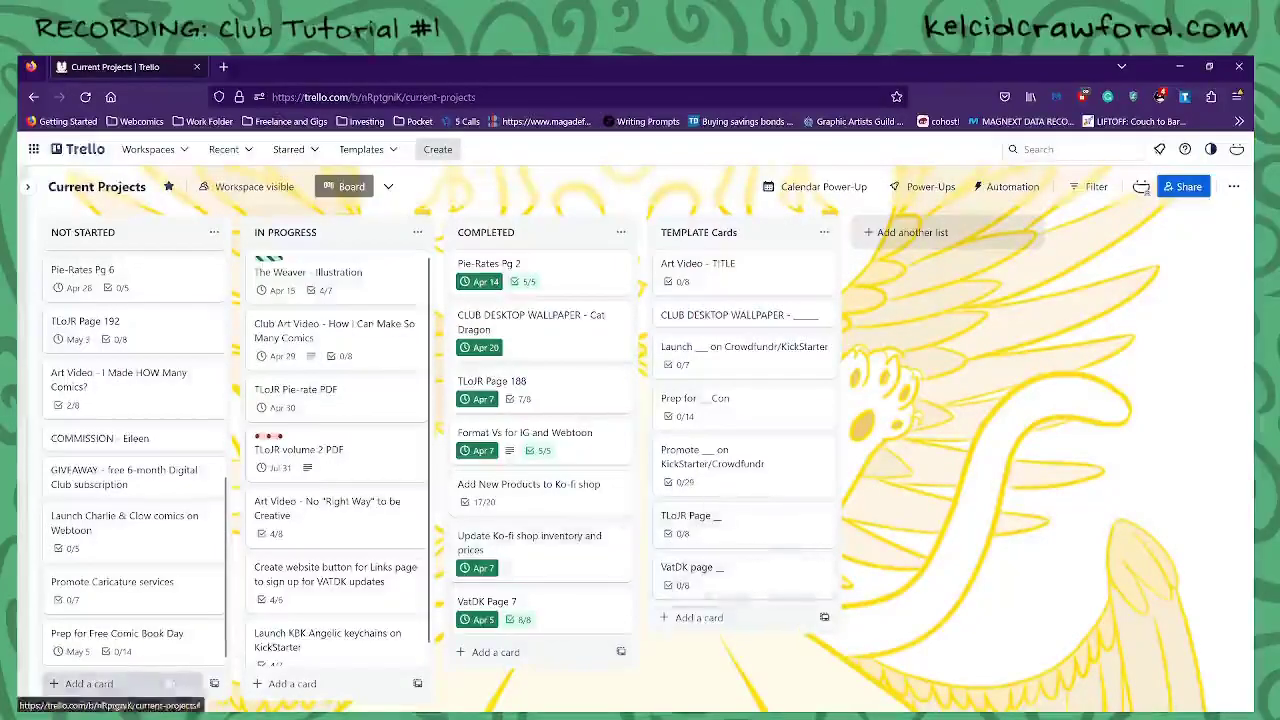
pyautogui.moveTo(173, 651); pyautogui.dragTo(172, 417)
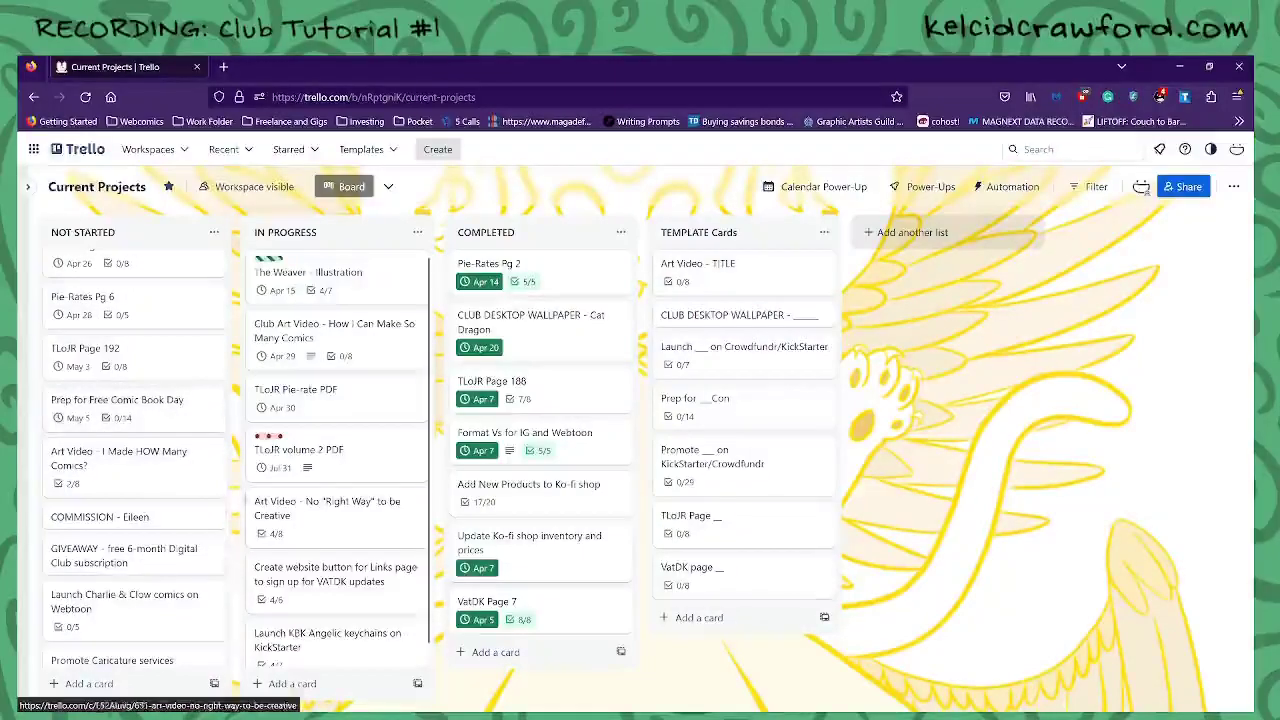
# Examine the Crowdfund Promotion To Do List on the "Promote ___ on KickStarter/Crowdfundr" template card
pyautogui.scroll(5, 138, 450)
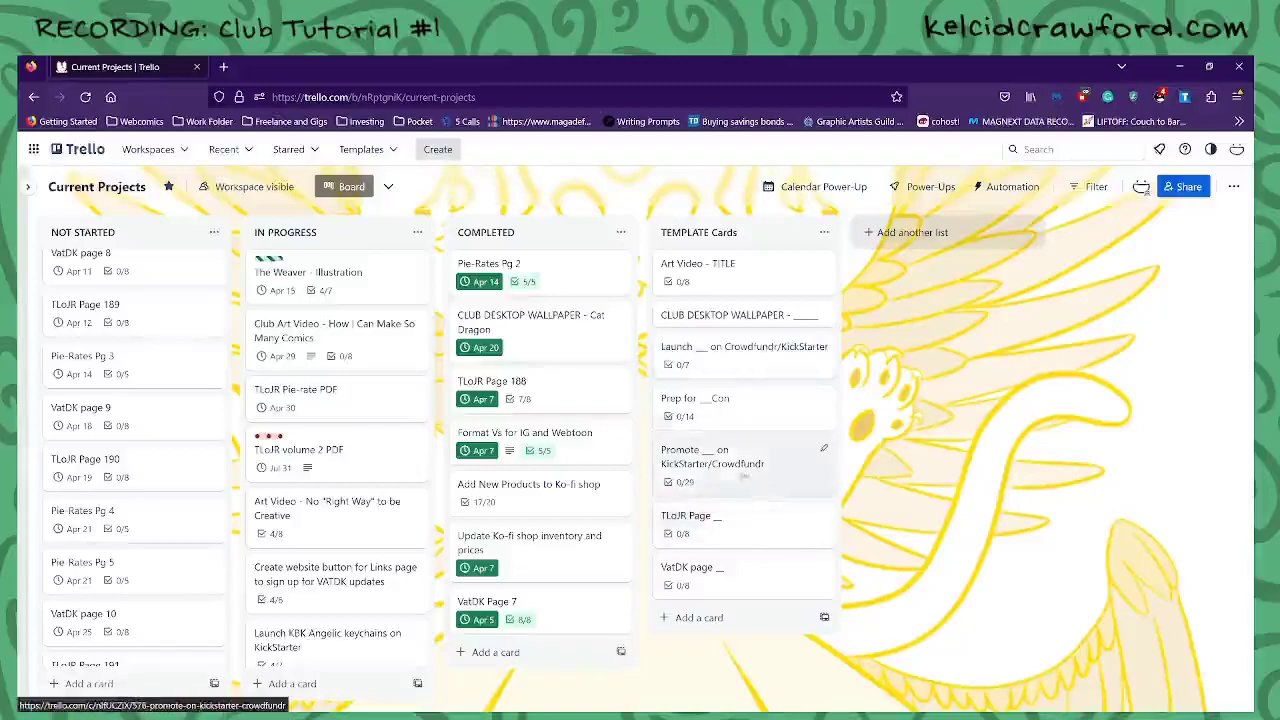
pyautogui.click(748, 477)
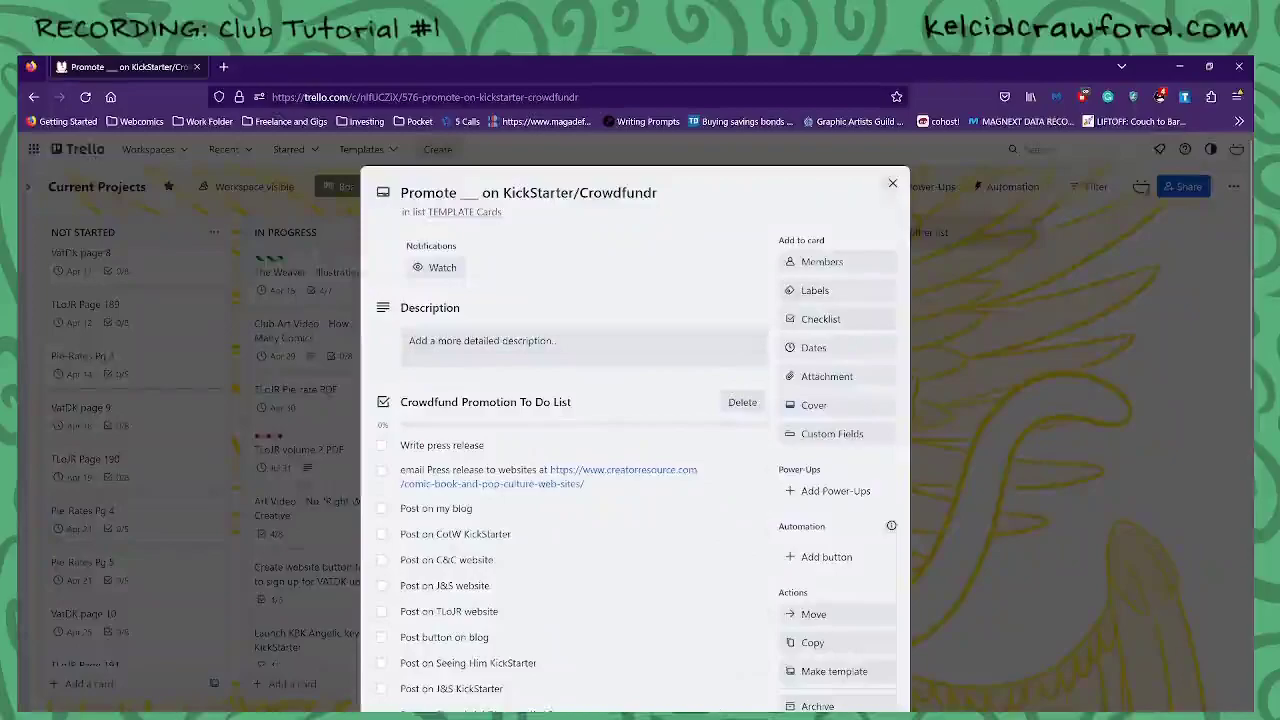
pyautogui.scroll(-3, 1236, 421)
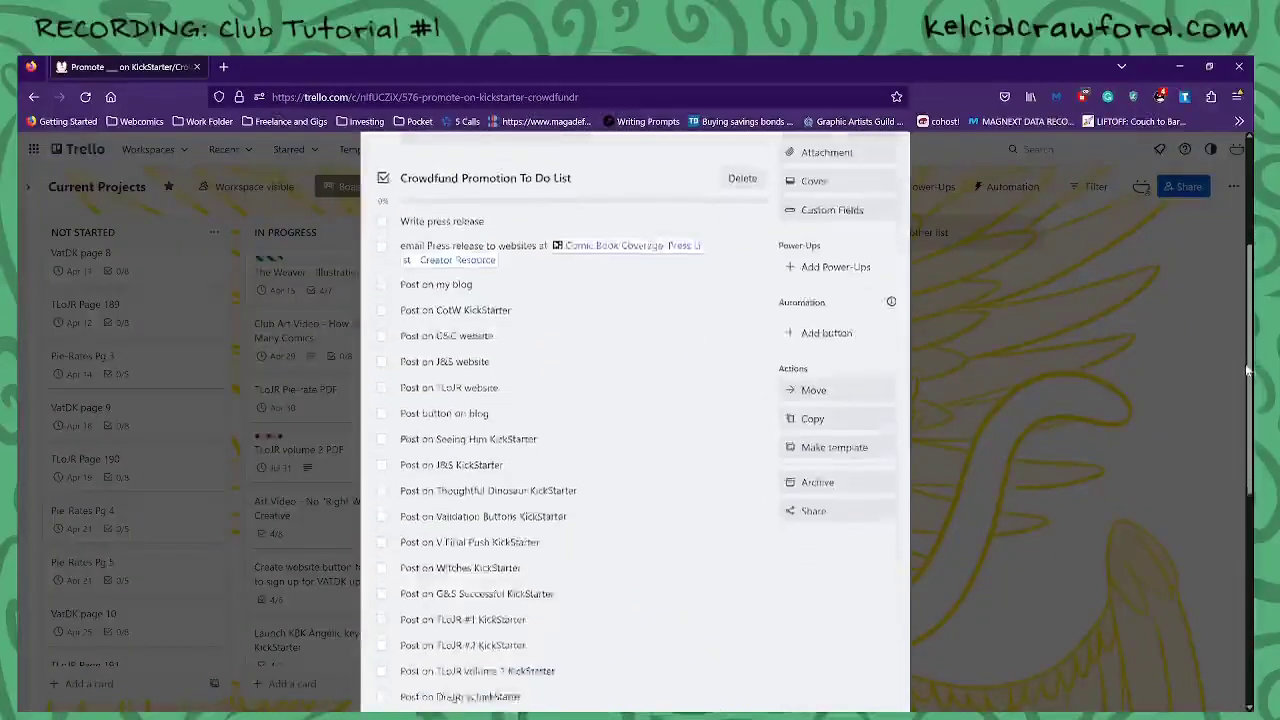
pyautogui.scroll(-3, 1236, 421)
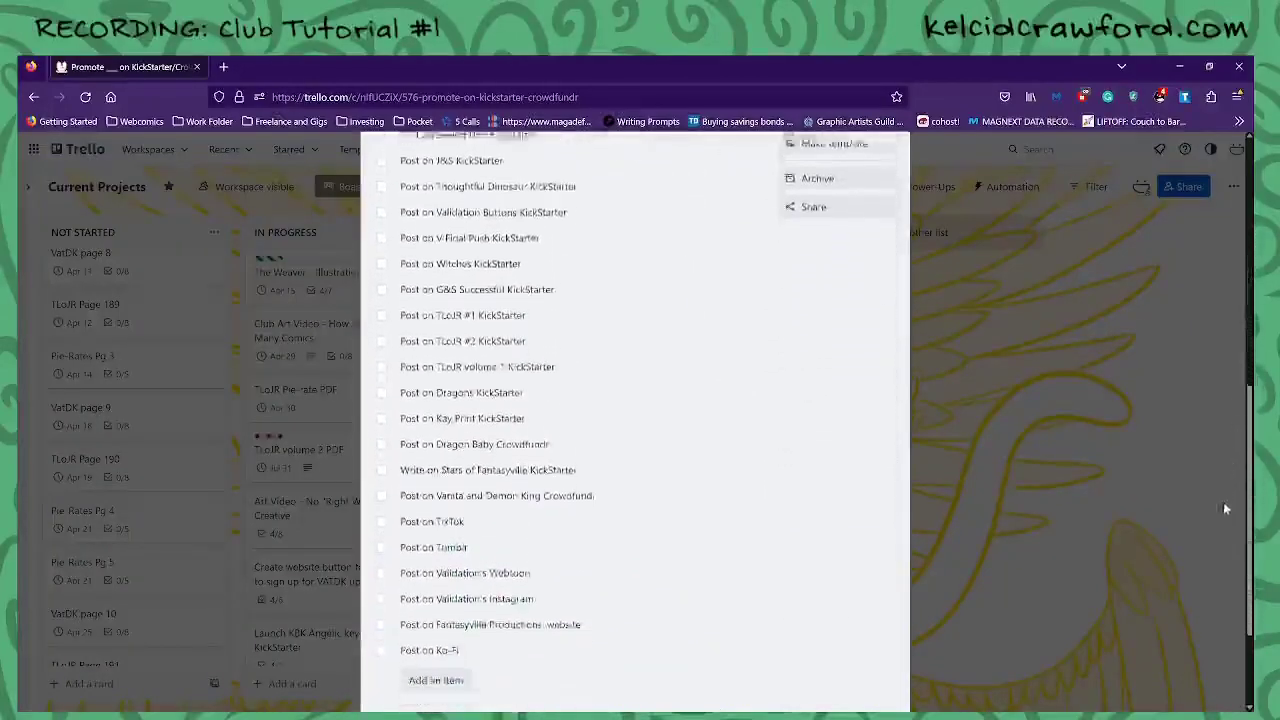
pyautogui.scroll(3, 1223, 527)
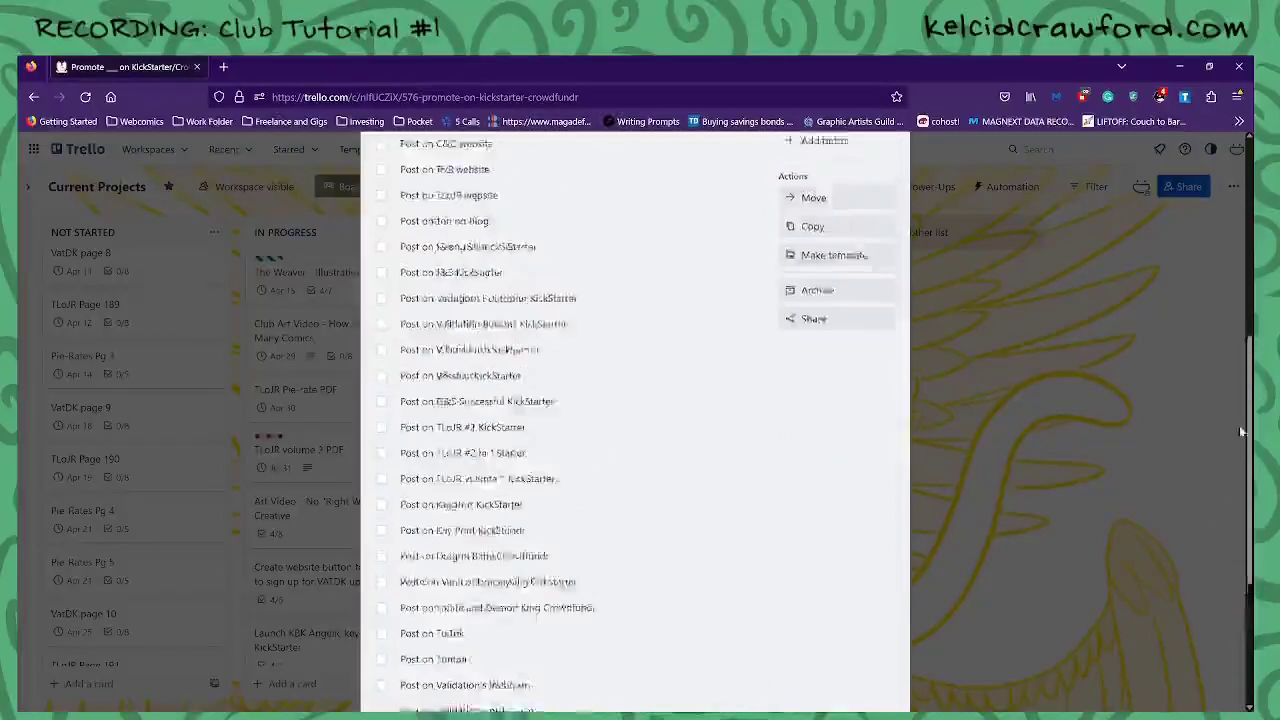
pyautogui.scroll(5, 1250, 385)
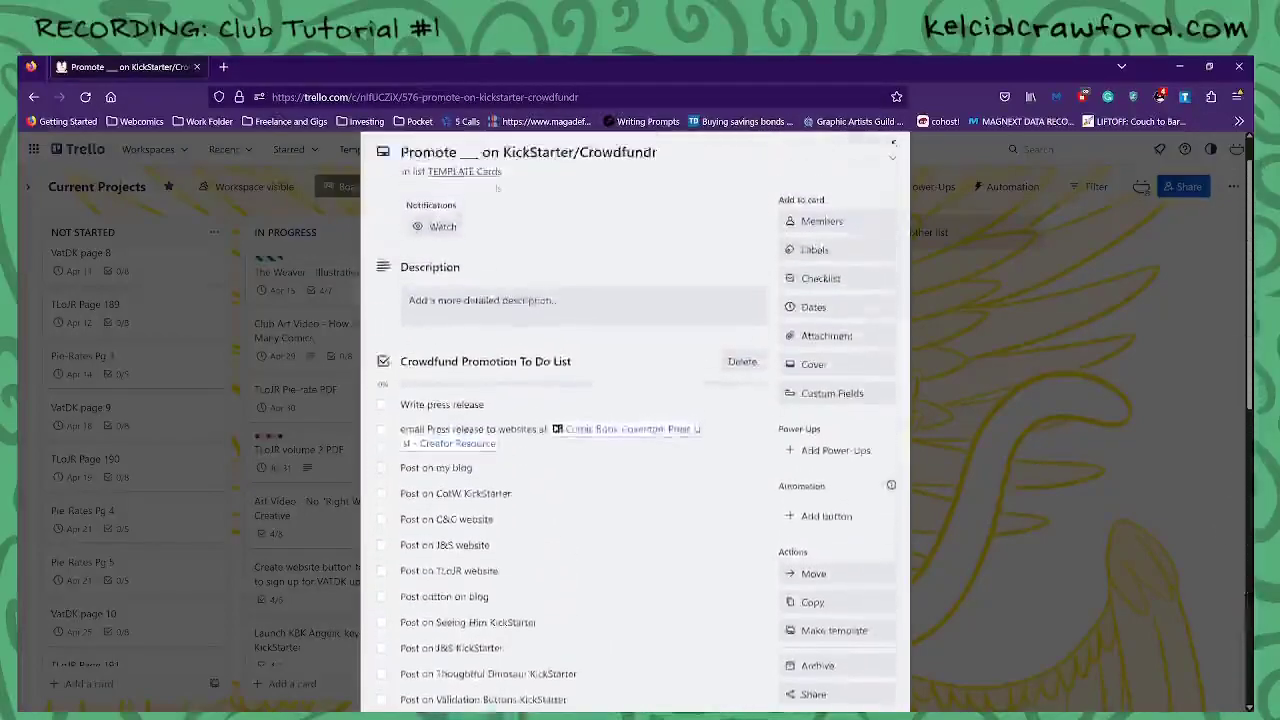
pyautogui.click(892, 183)
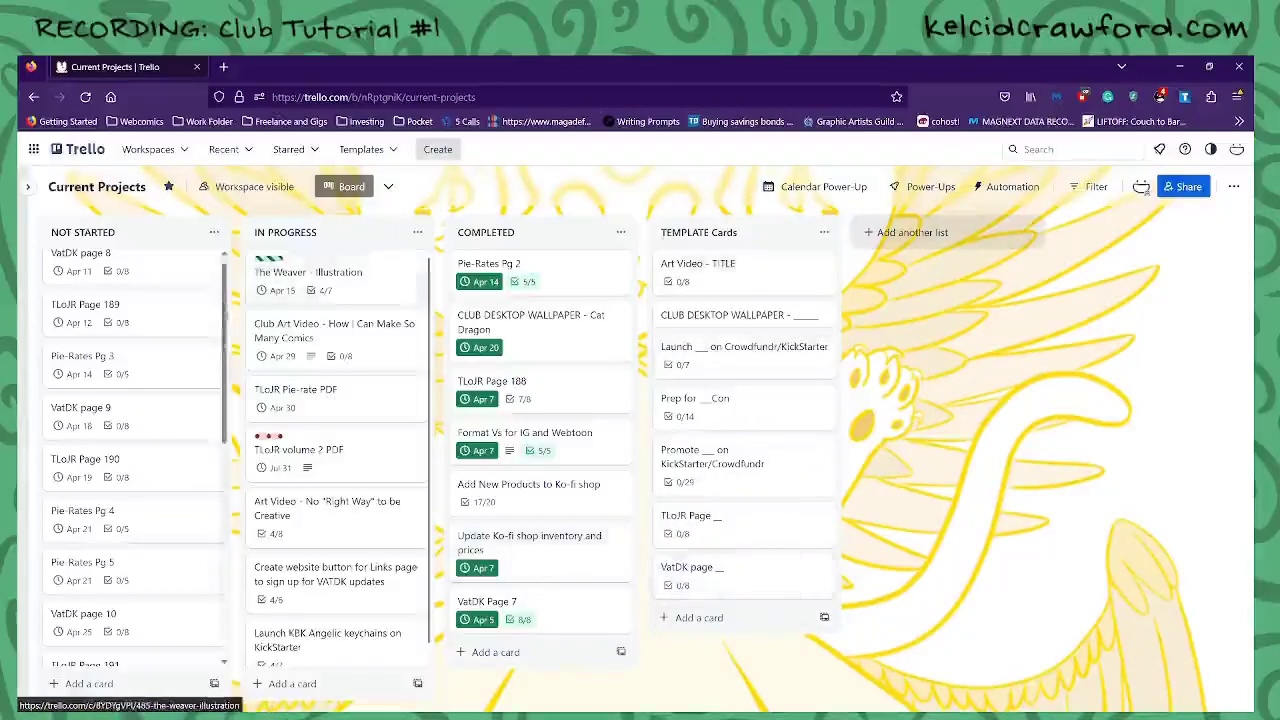
pyautogui.scroll(1, 138, 460)
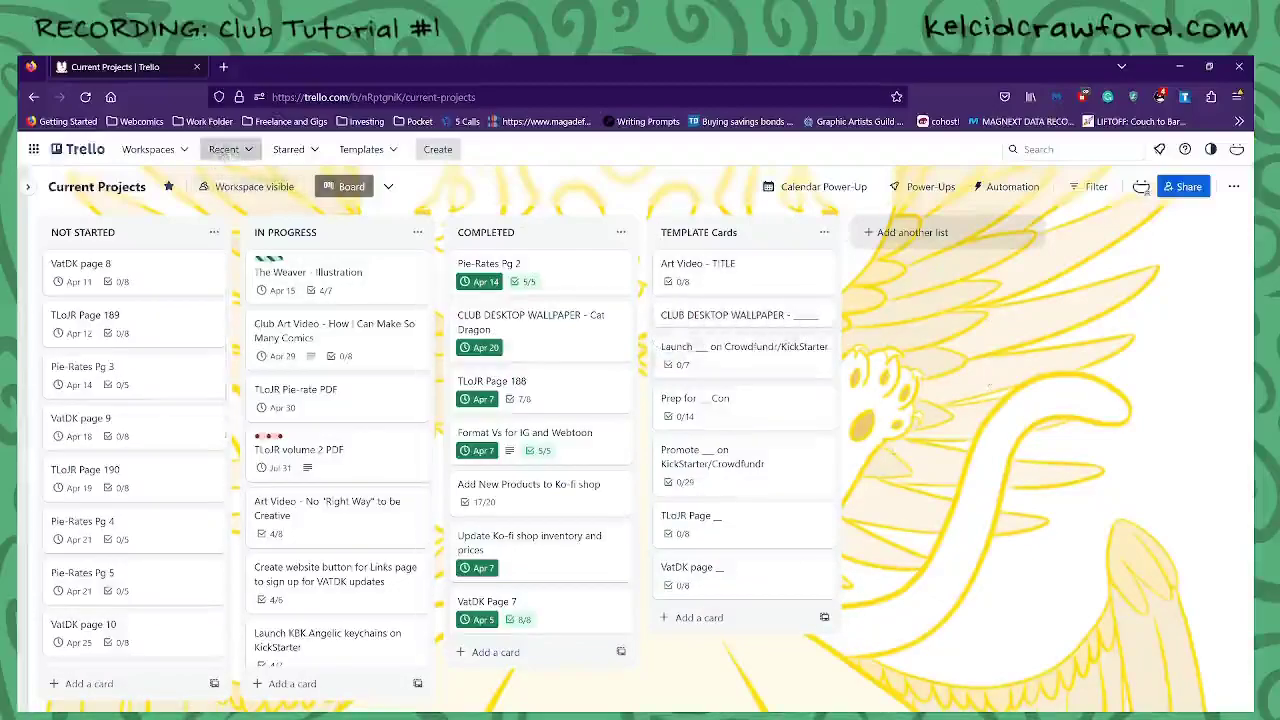
# Open the Content Calendar board and examine the details of the three cards in the Monday - April 10 list
pyautogui.click(225, 152)
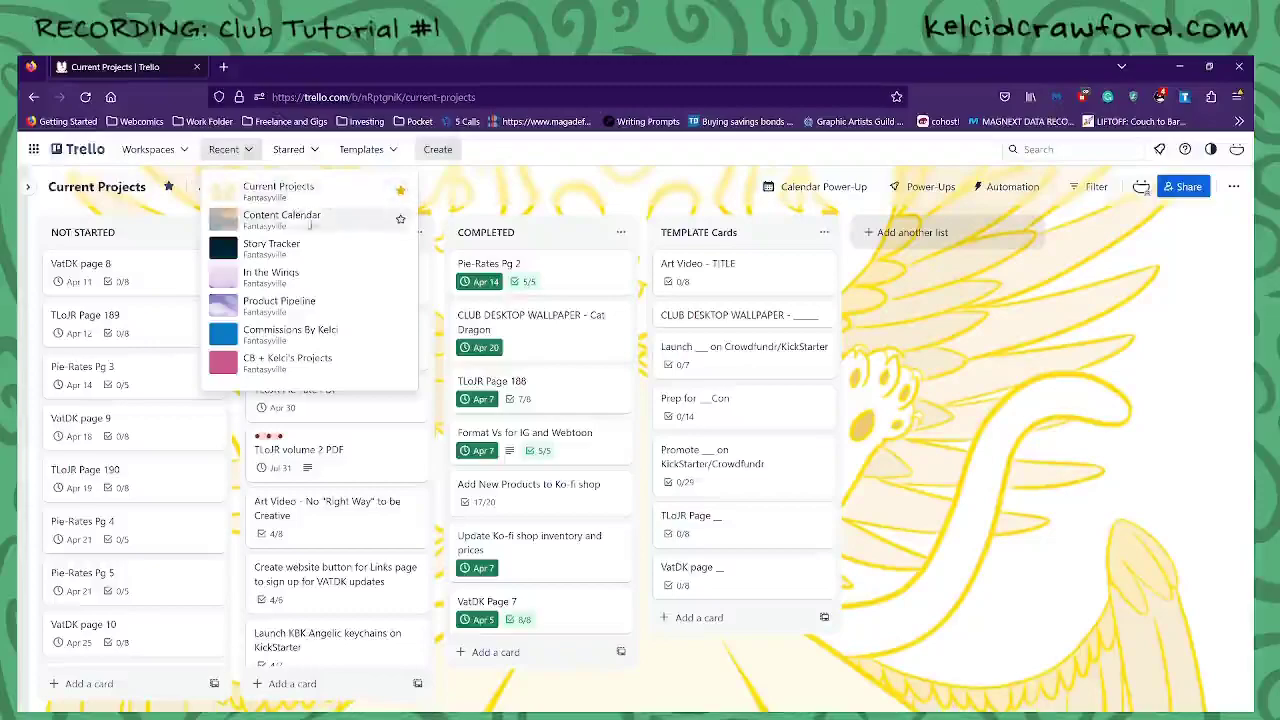
pyautogui.click(338, 226)
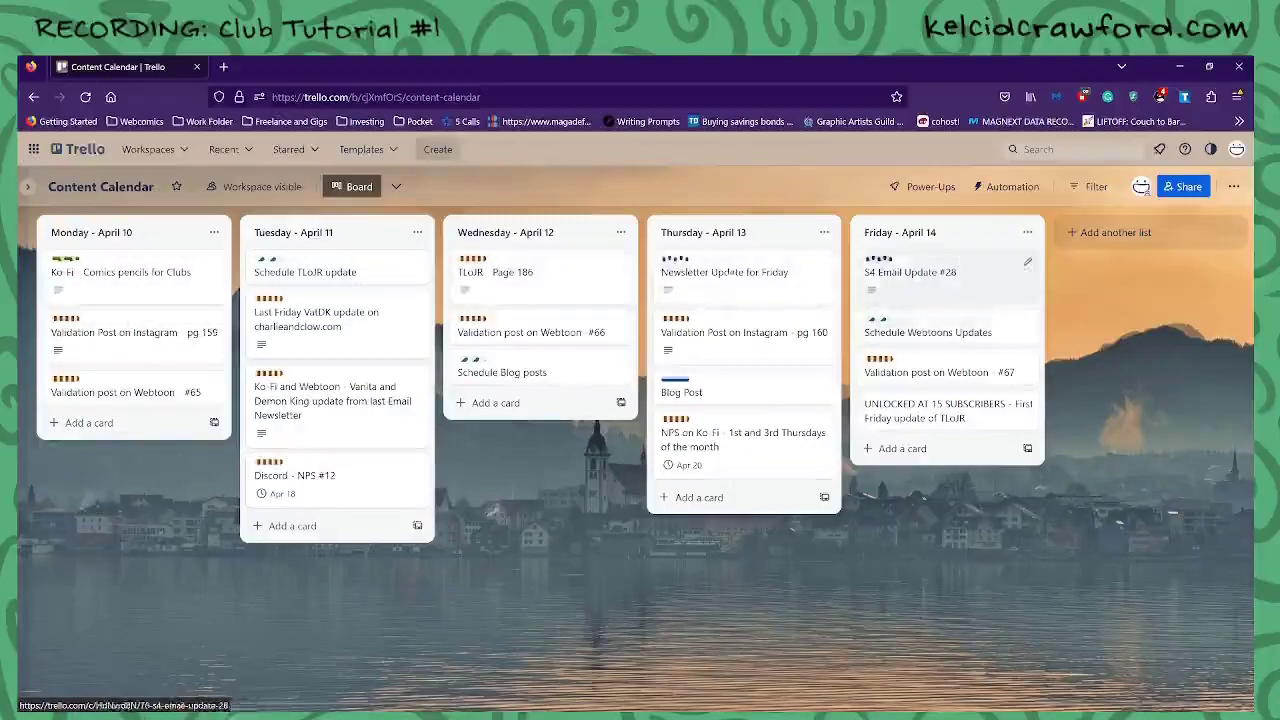
pyautogui.click(152, 284)
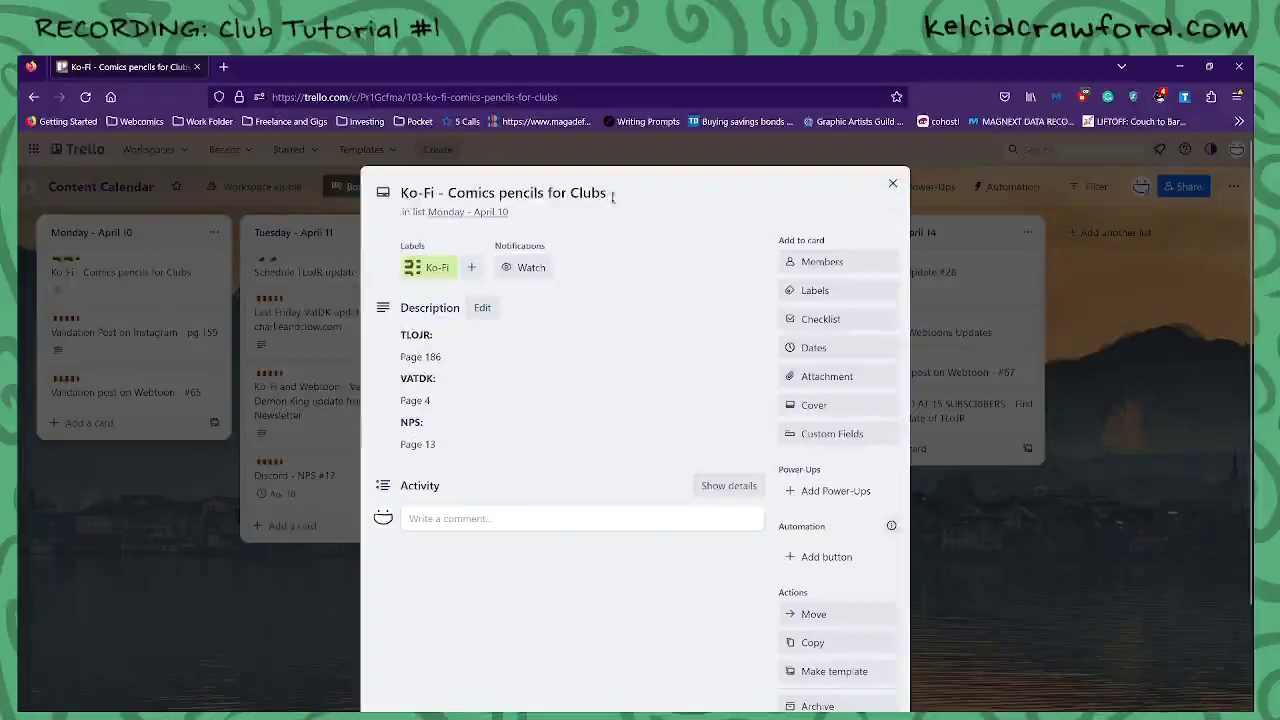
pyautogui.click(893, 183)
pyautogui.click(147, 340)
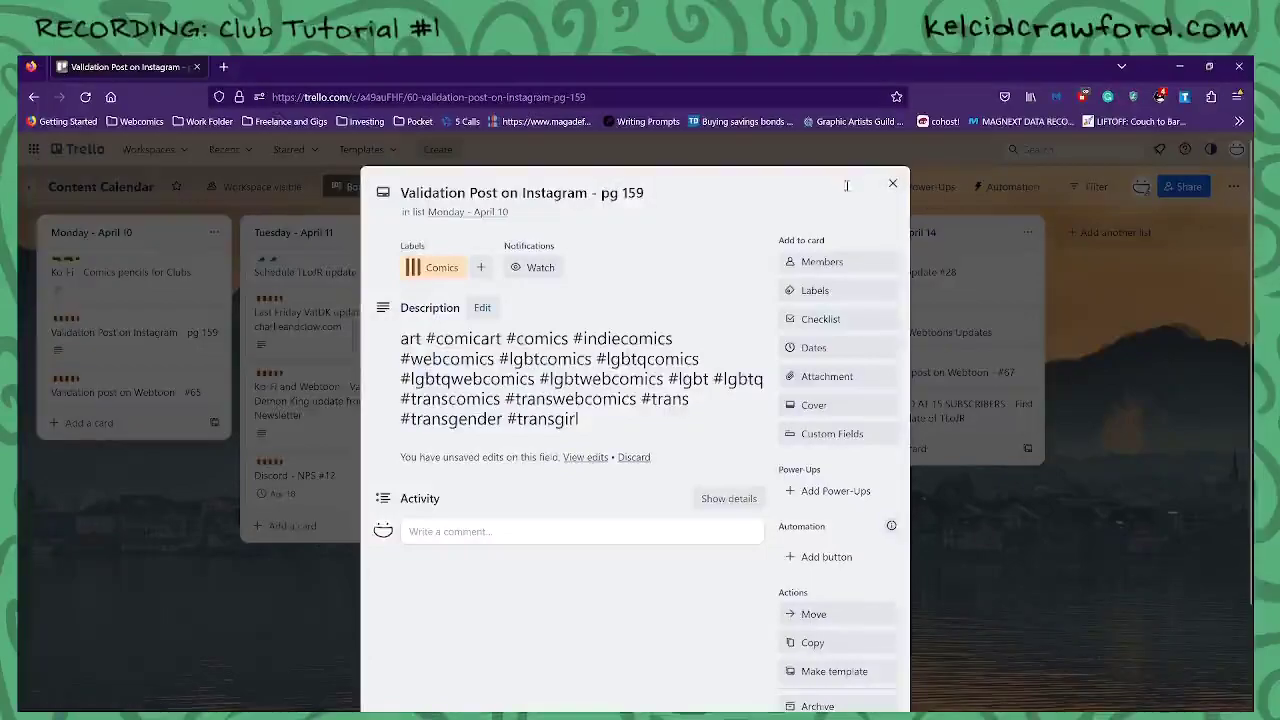
pyautogui.click(893, 183)
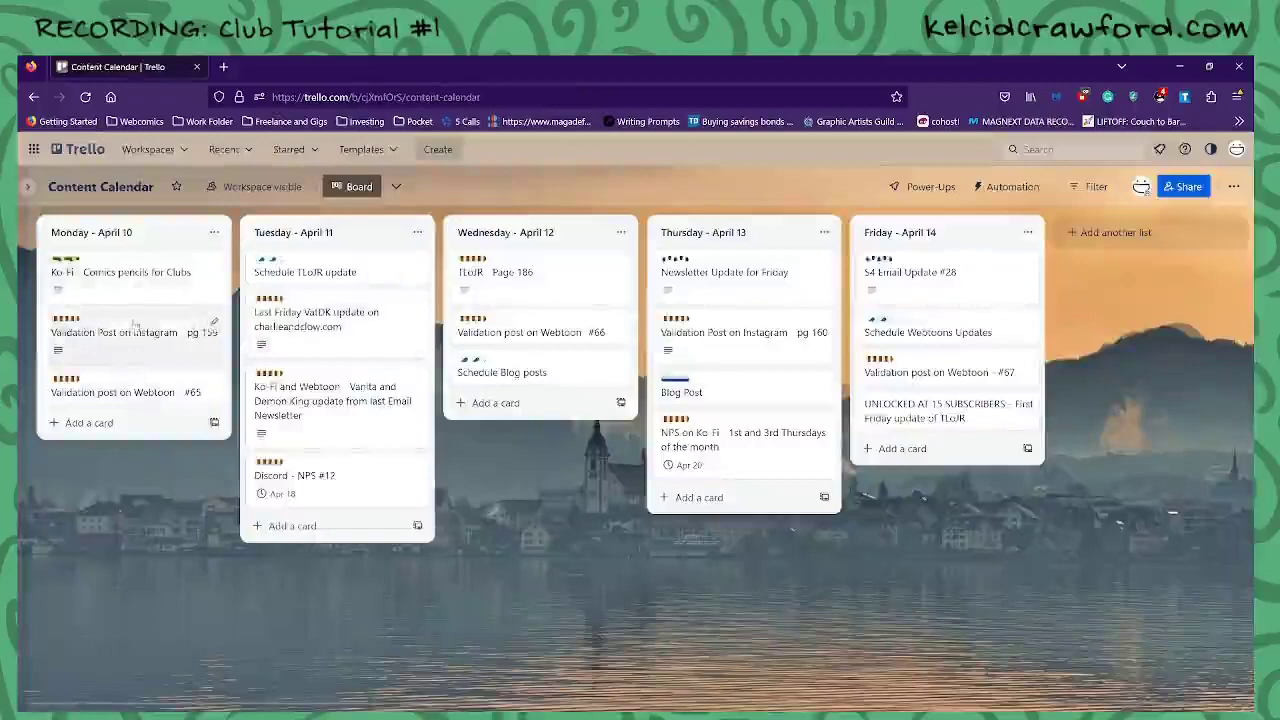
pyautogui.click(89, 396)
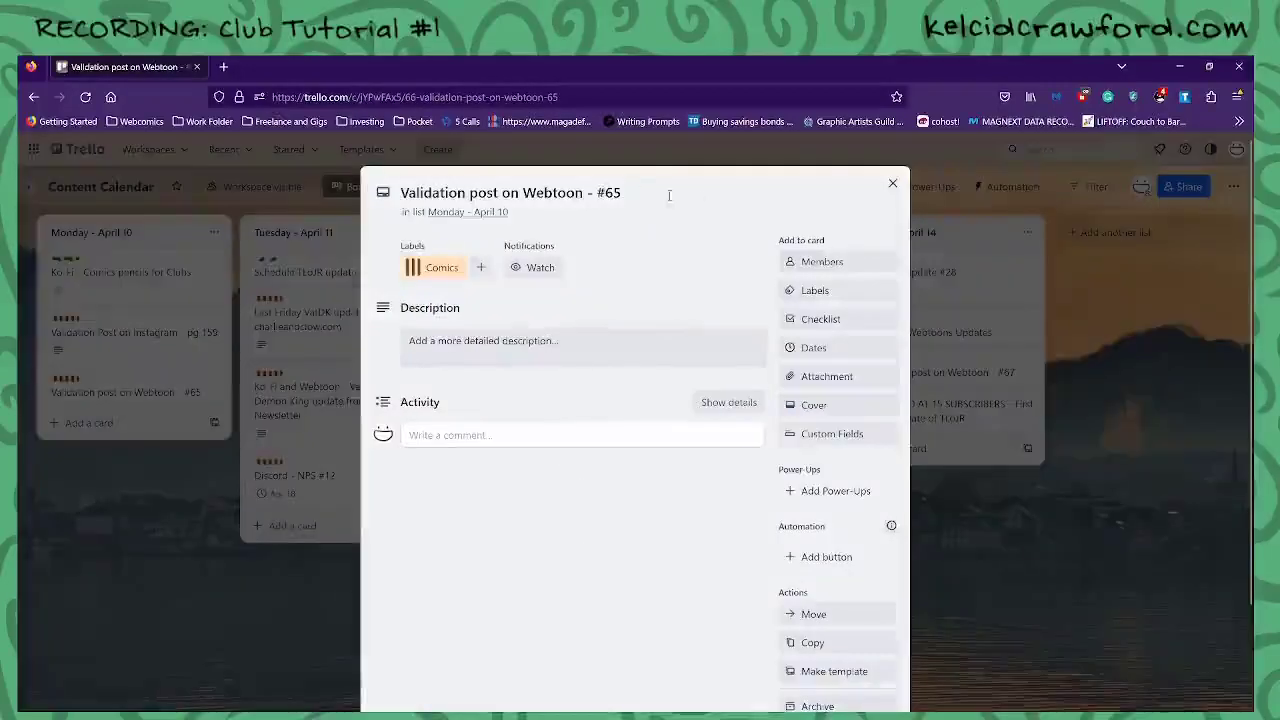
pyautogui.click(893, 183)
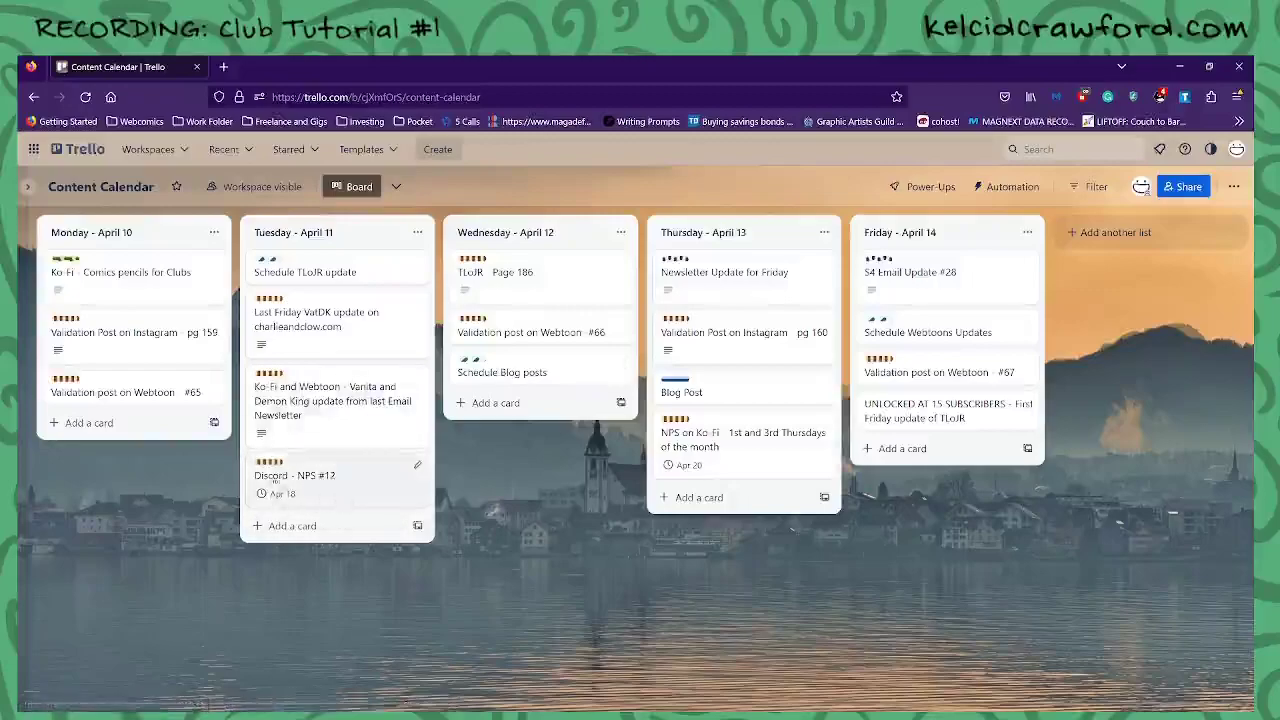
# Examine the "Discord - NPS #12", "Schedule TLoJR update" and "UNLOCKED AT 15 SUBSCRIBERS" cards on the Content Calendar board
pyautogui.click(354, 484)
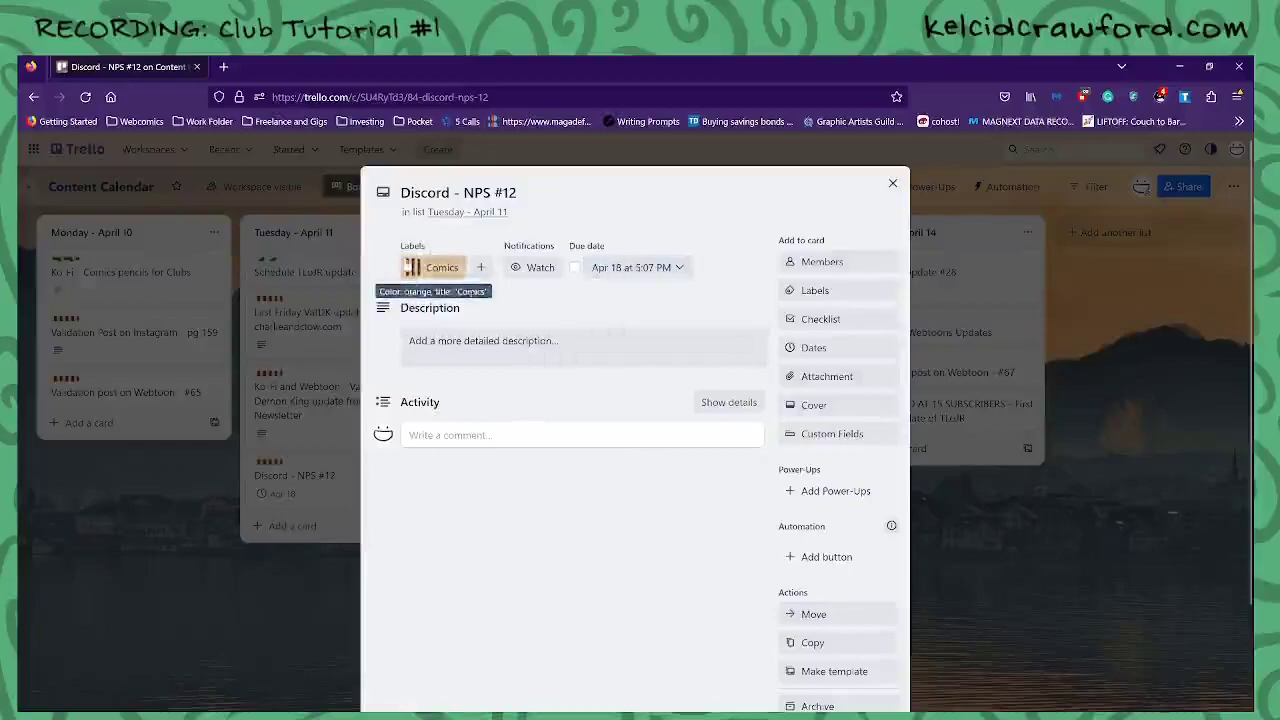
pyautogui.click(893, 183)
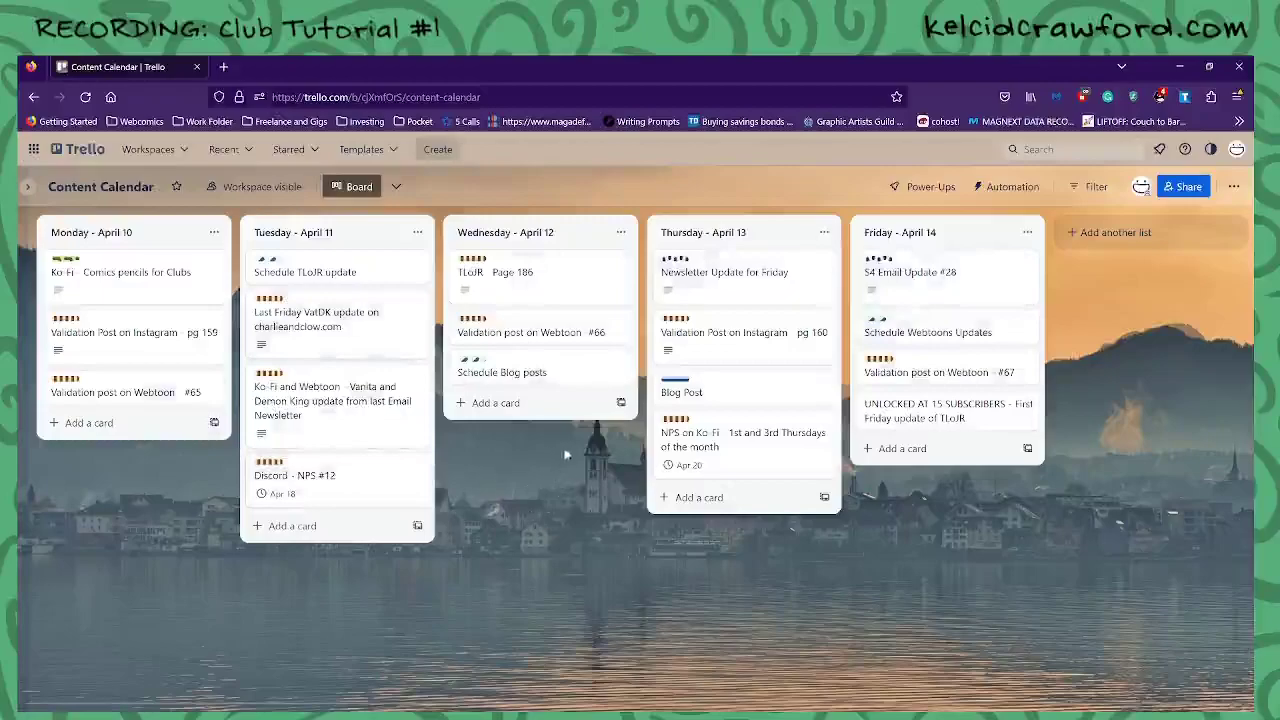
pyautogui.click(308, 274)
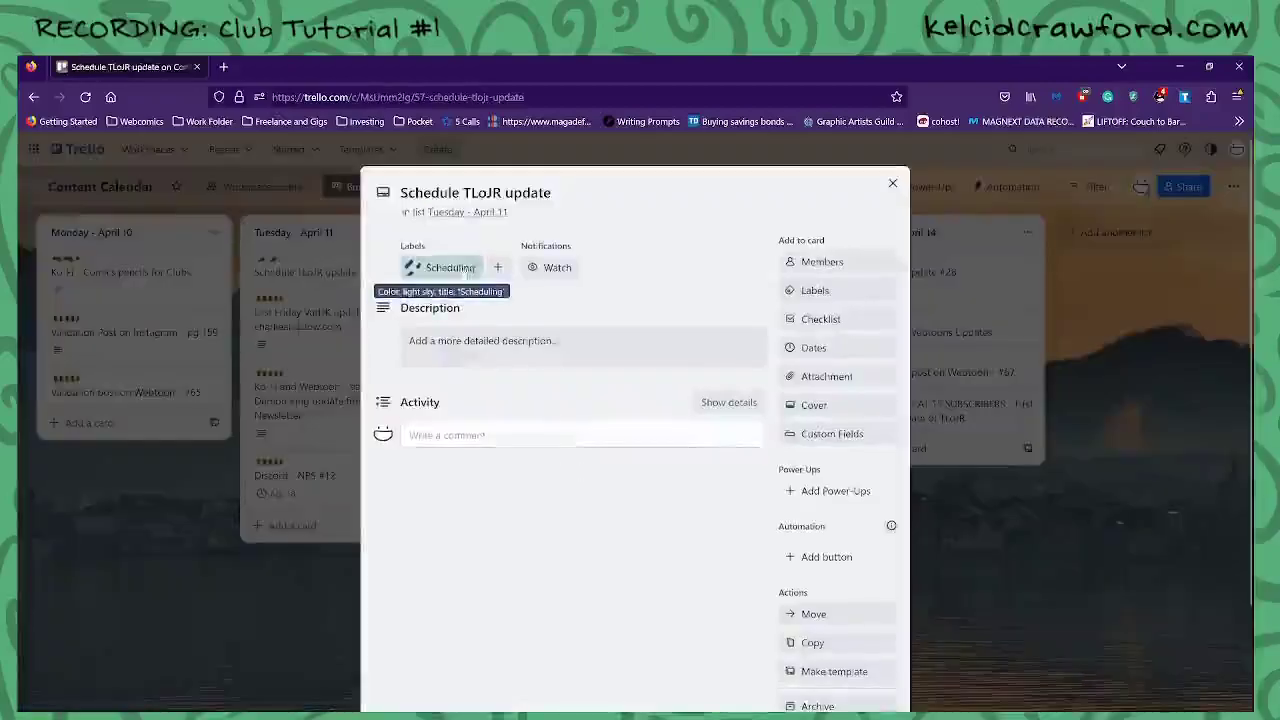
pyautogui.click(349, 377)
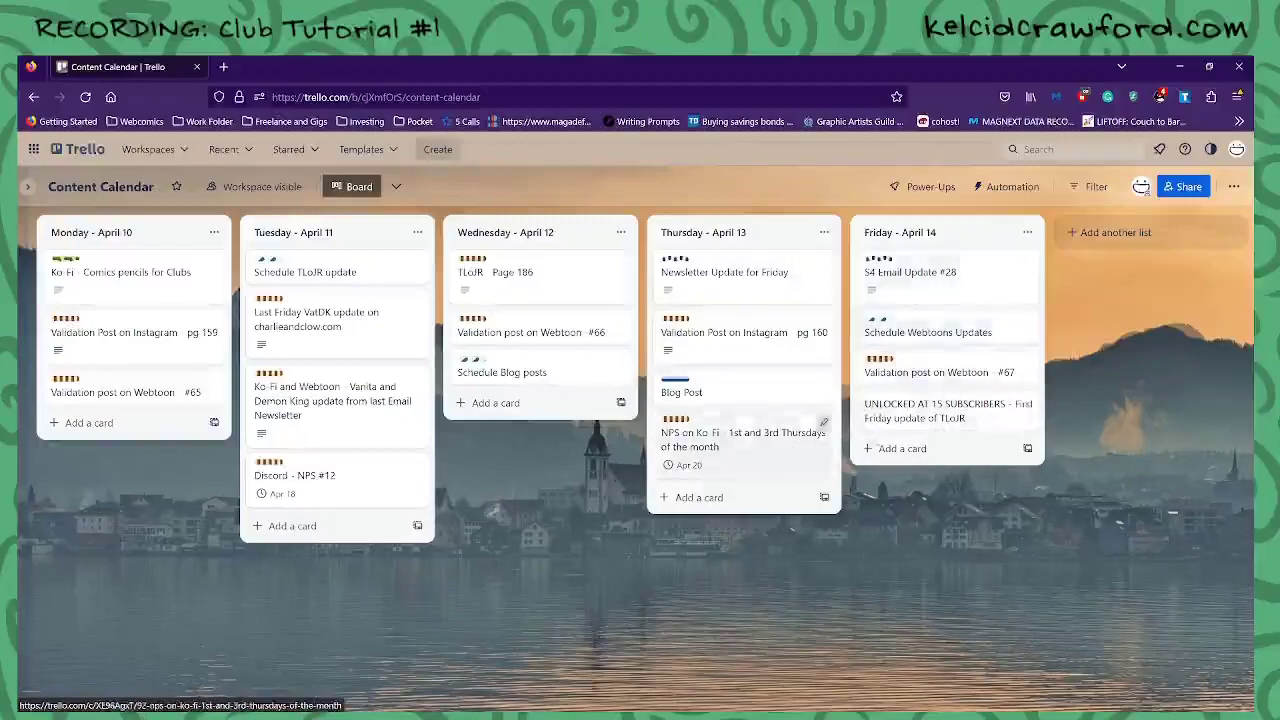
pyautogui.click(945, 420)
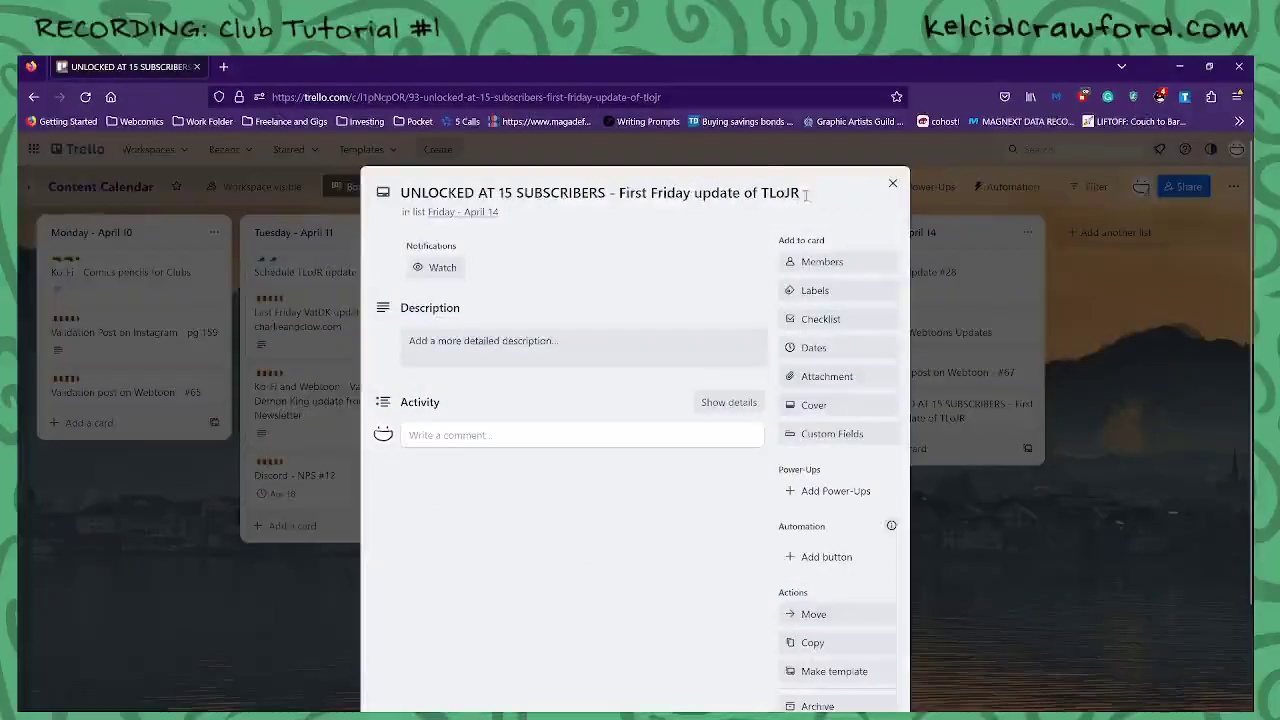
pyautogui.click(893, 184)
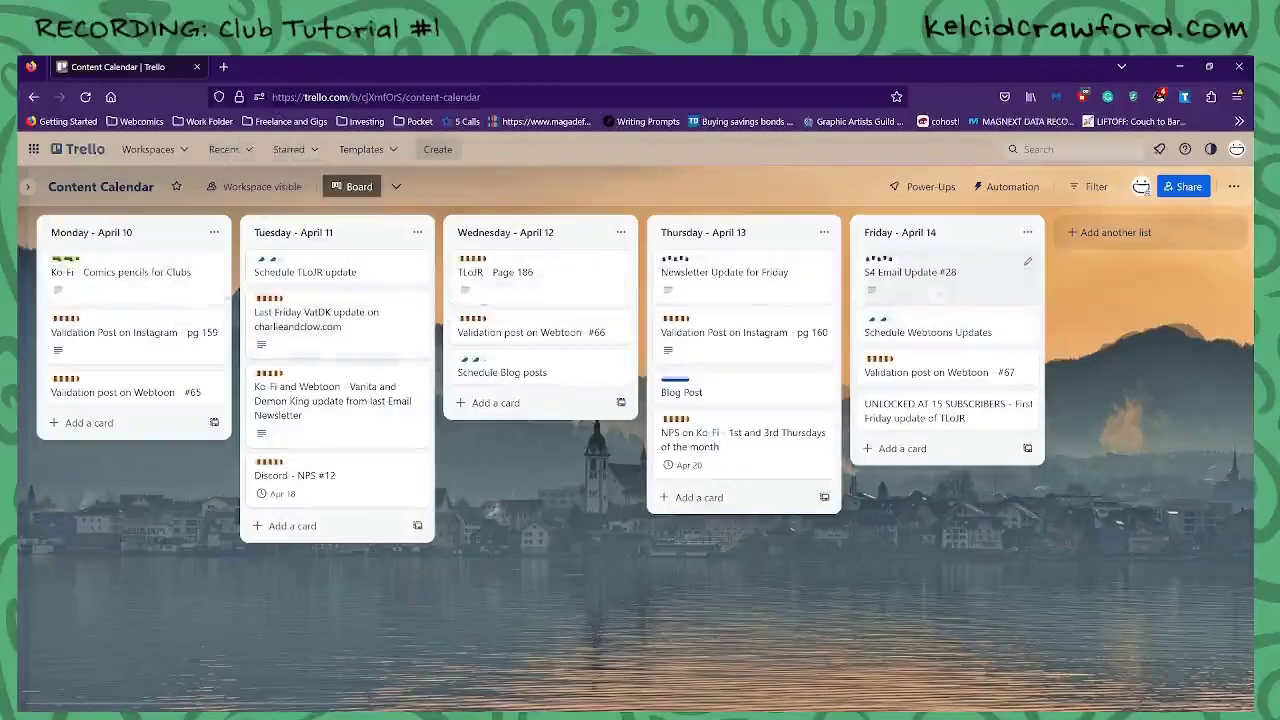
# Open the Story Tracker board to review its drafting-stage lists, and switch to the In the Wings board
pyautogui.click(241, 156)
pyautogui.click(241, 156)
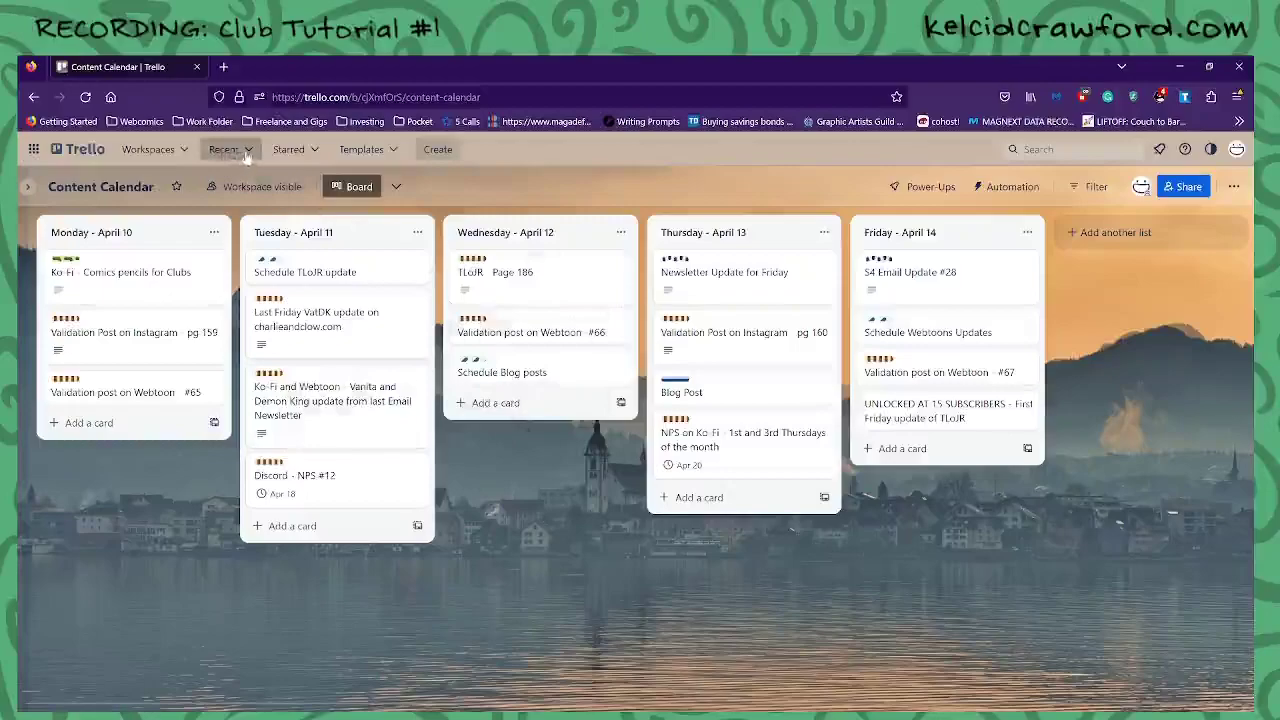
pyautogui.click(243, 152)
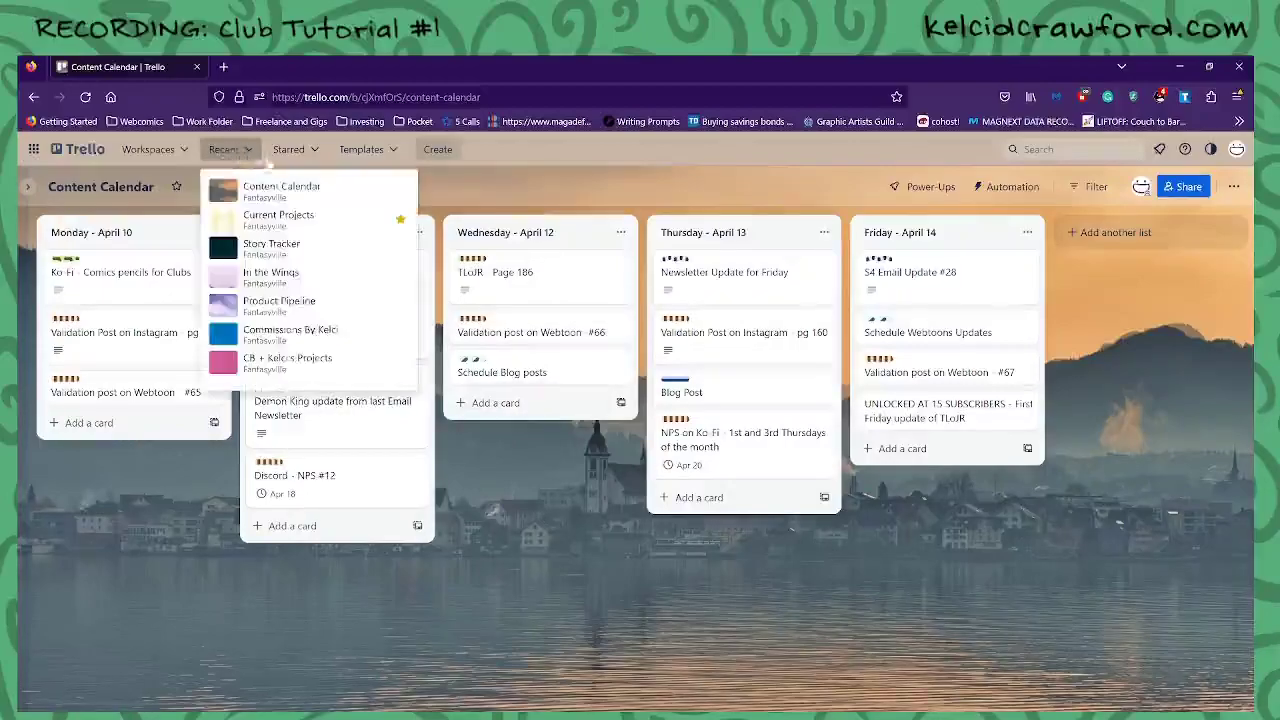
pyautogui.click(277, 250)
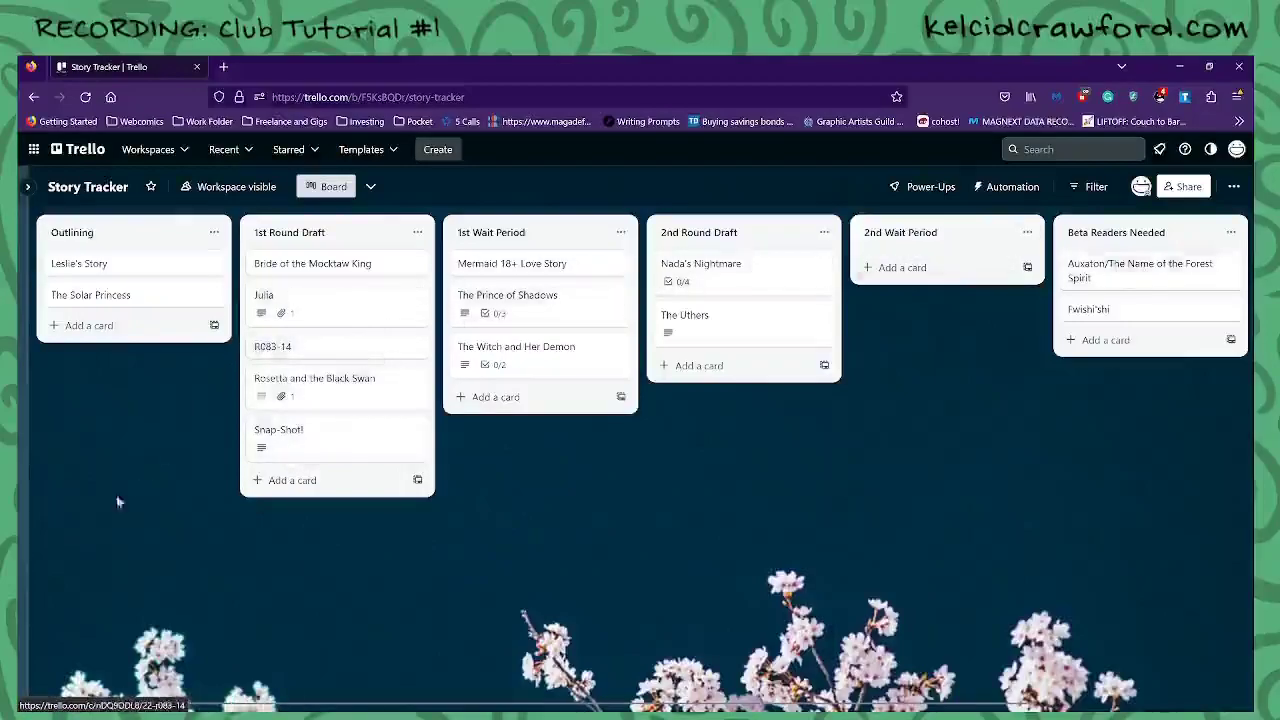
pyautogui.click(226, 149)
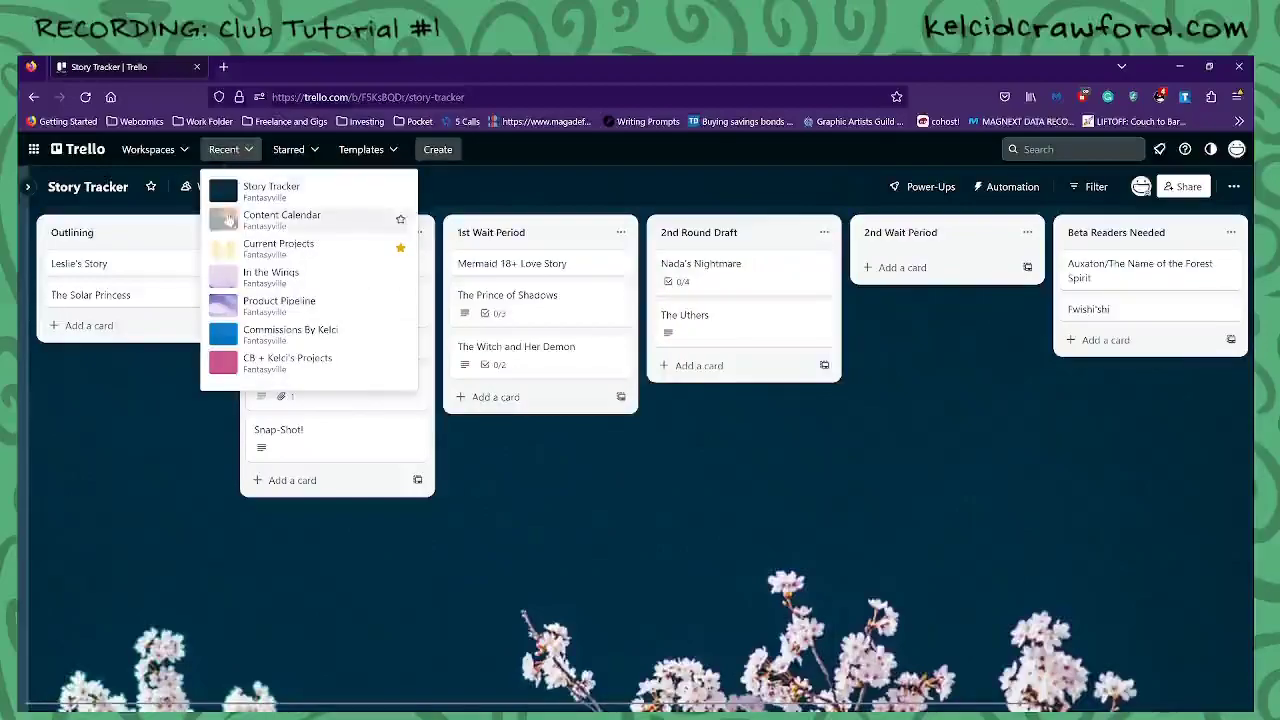
pyautogui.click(306, 277)
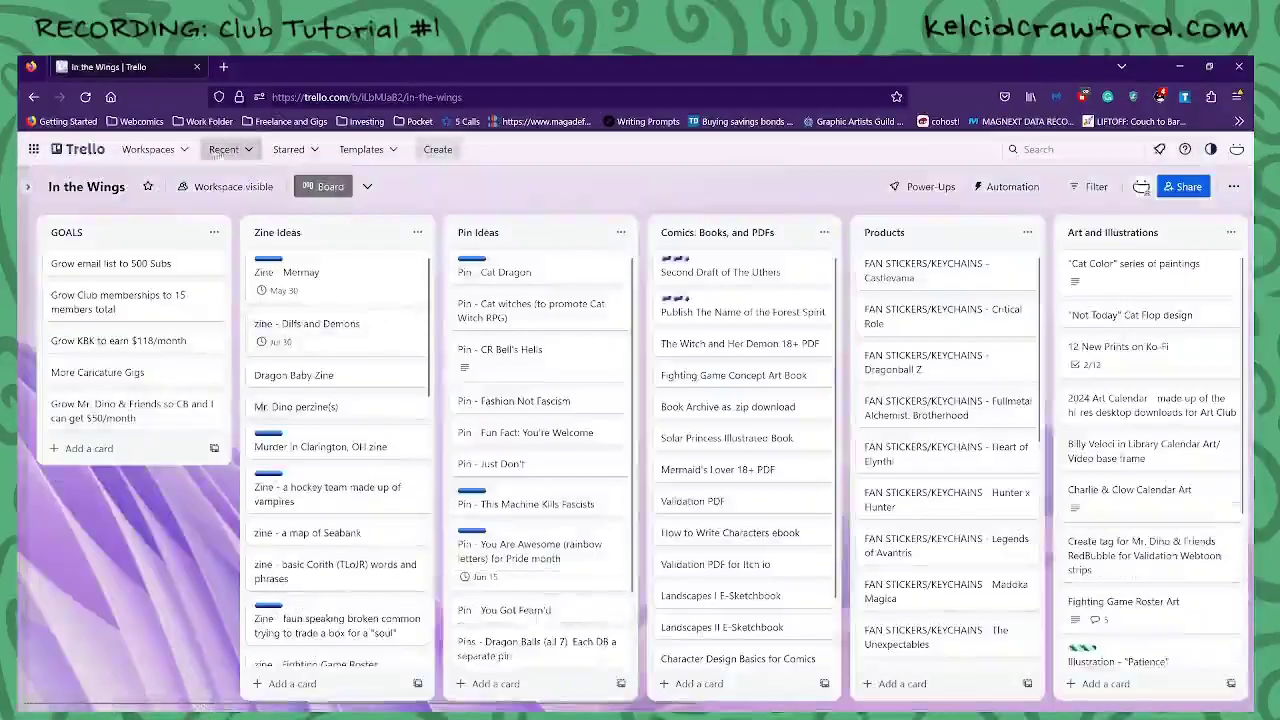
# Examine the checklist of "The Weaver - Illustration" card on the Current Projects board, and return to the In the Wings board
pyautogui.click(224, 149)
pyautogui.click(263, 280)
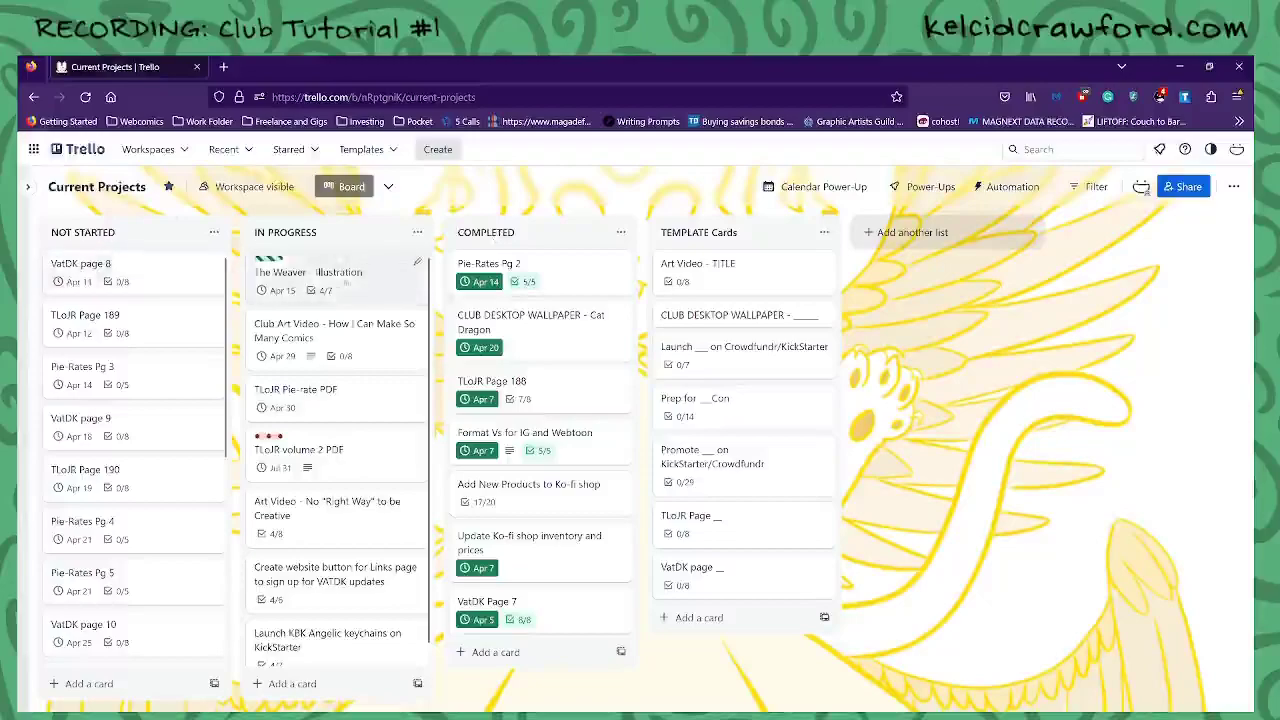
pyautogui.click(350, 280)
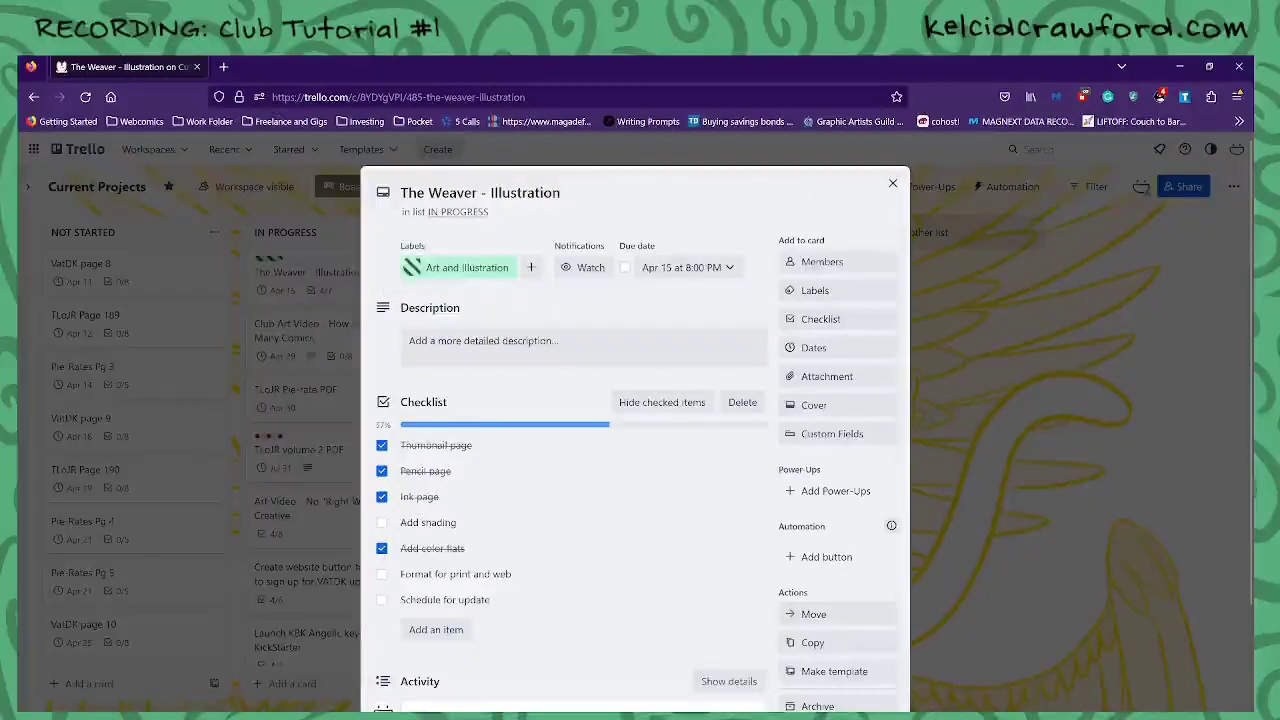
pyautogui.click(893, 183)
pyautogui.click(224, 149)
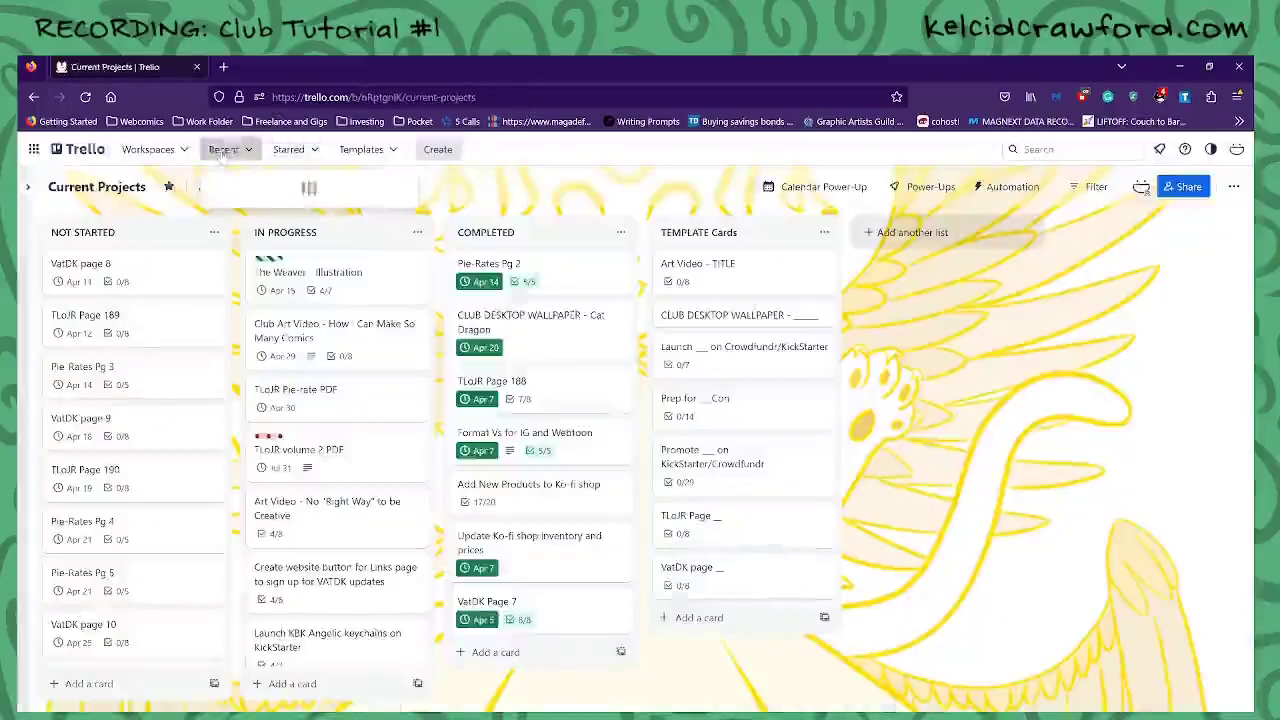
pyautogui.click(310, 227)
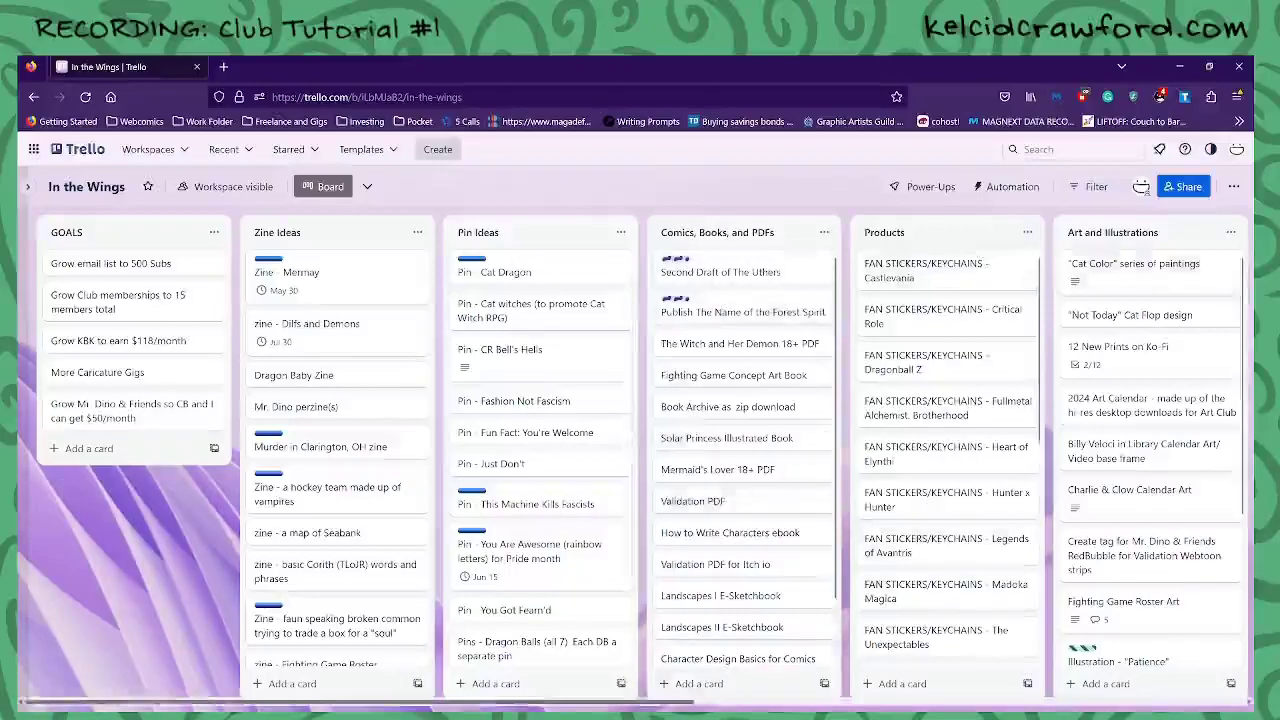
# Survey all lists of the In the Wings board, and examine the "Cat Witch RPG for Free RPG Day" card in Games
pyautogui.moveTo(497, 706); pyautogui.dragTo(640, 705)
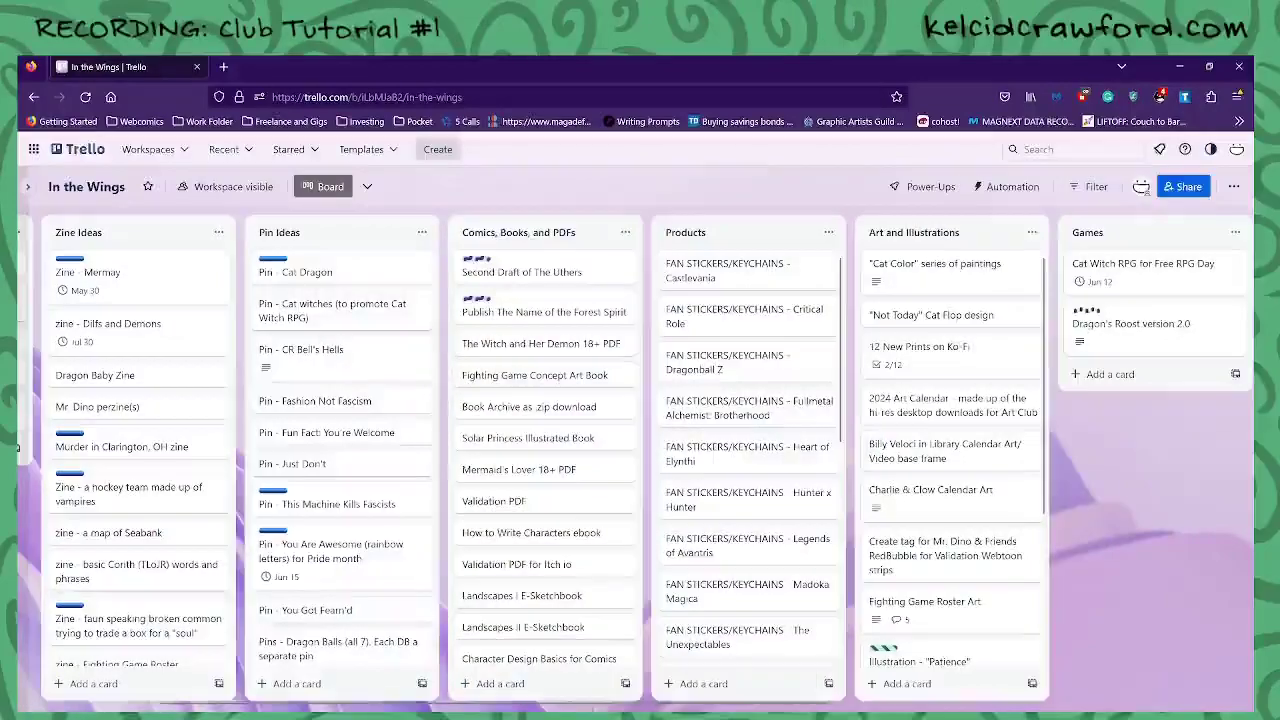
pyautogui.hscroll(3, 640, 460)
pyautogui.hscroll(6, 640, 460)
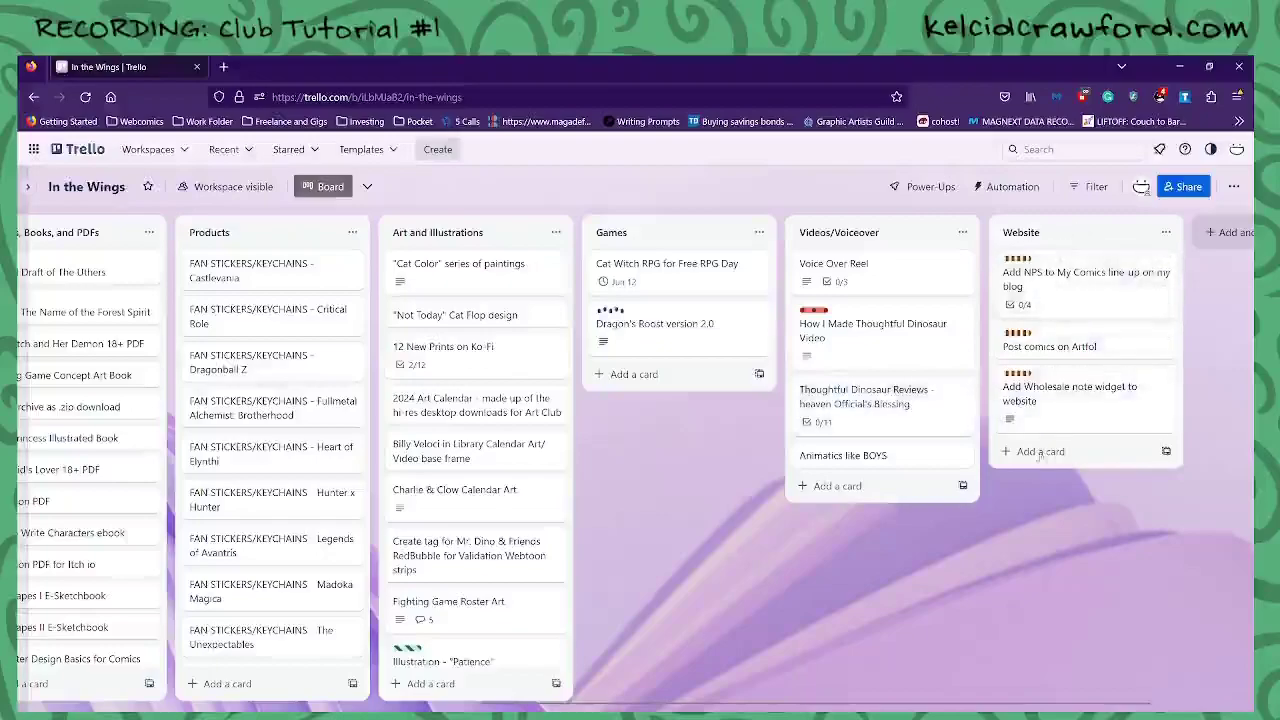
pyautogui.moveTo(985, 704); pyautogui.dragTo(557, 704)
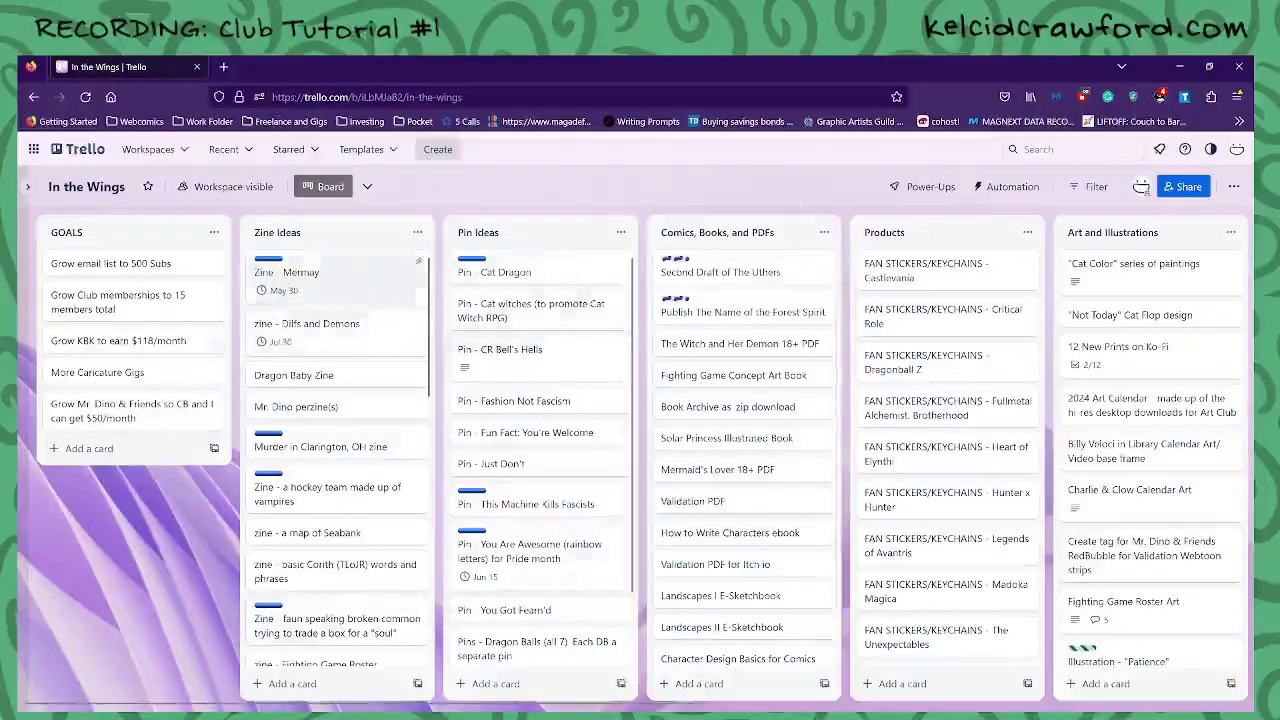
pyautogui.hscroll(3, 185, 704)
pyautogui.hscroll(3, 765, 290)
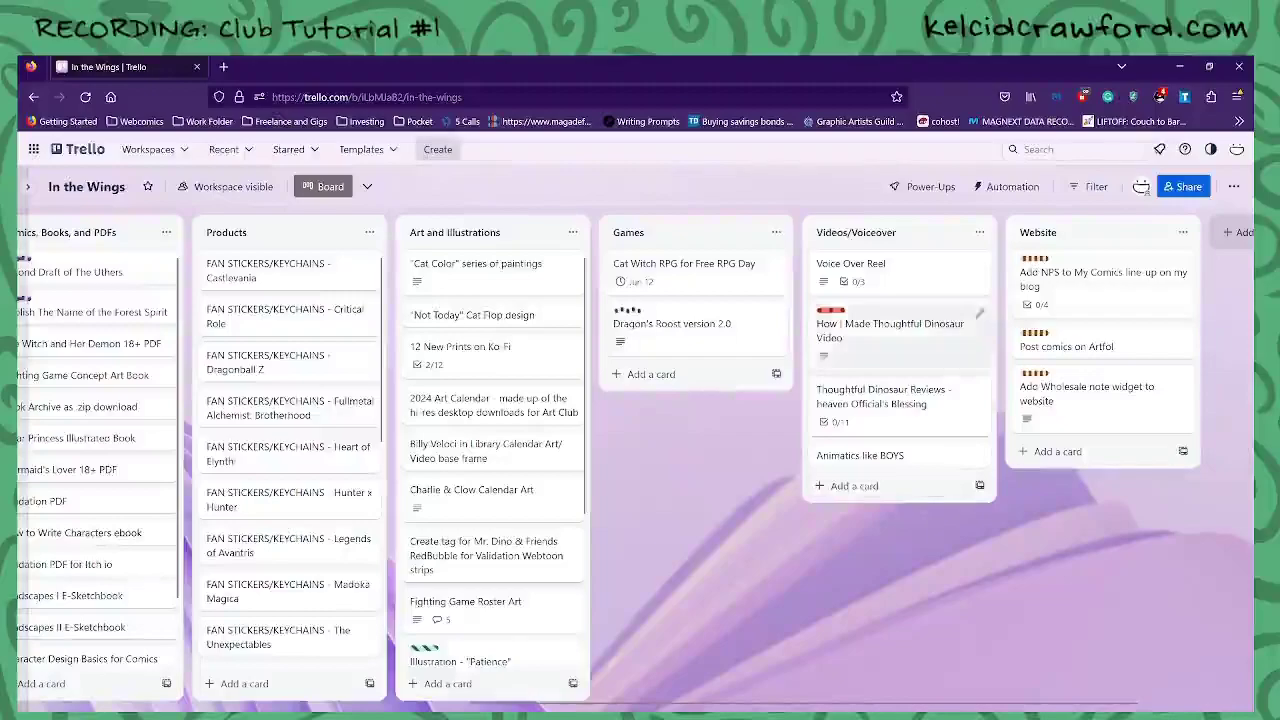
pyautogui.click(224, 150)
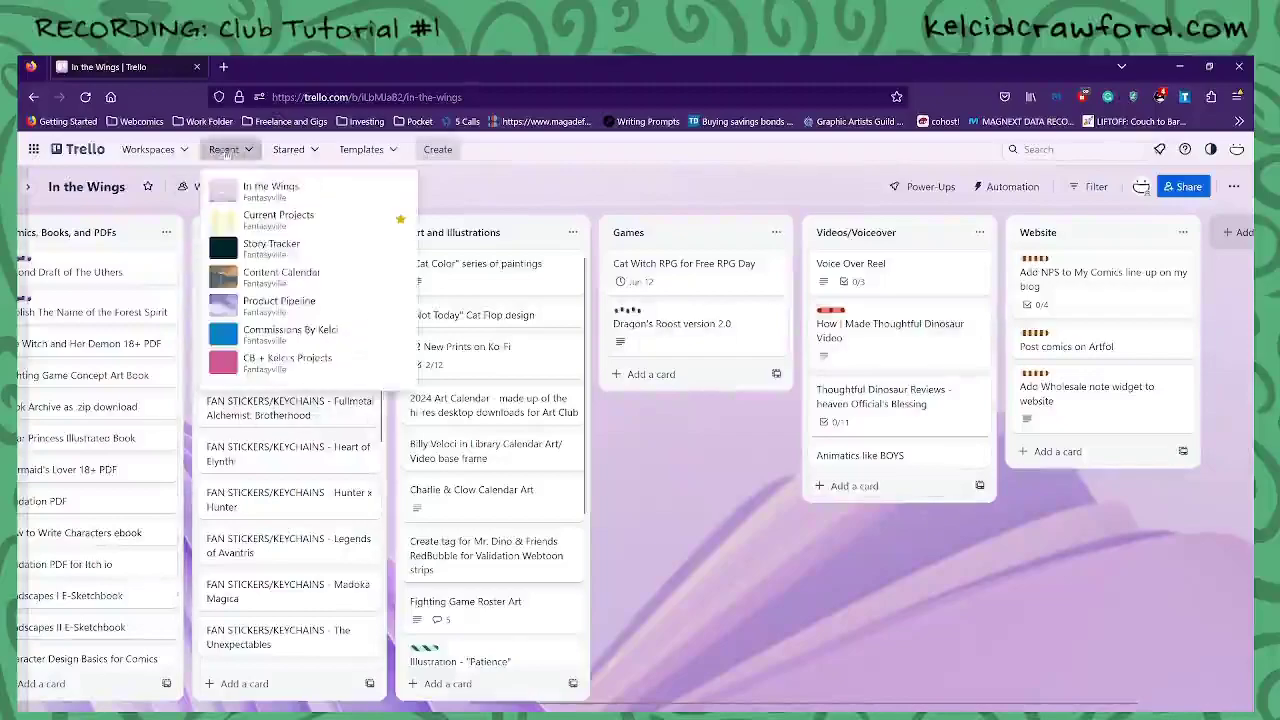
pyautogui.click(226, 153)
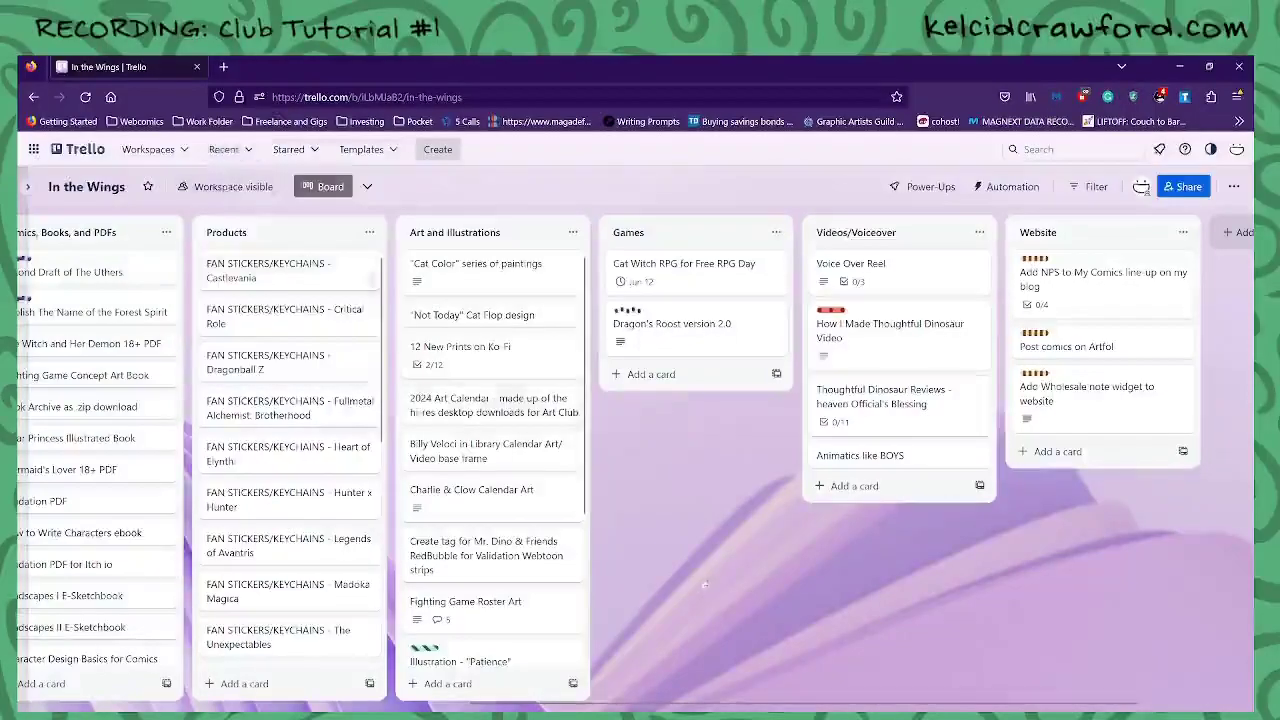
pyautogui.click(738, 283)
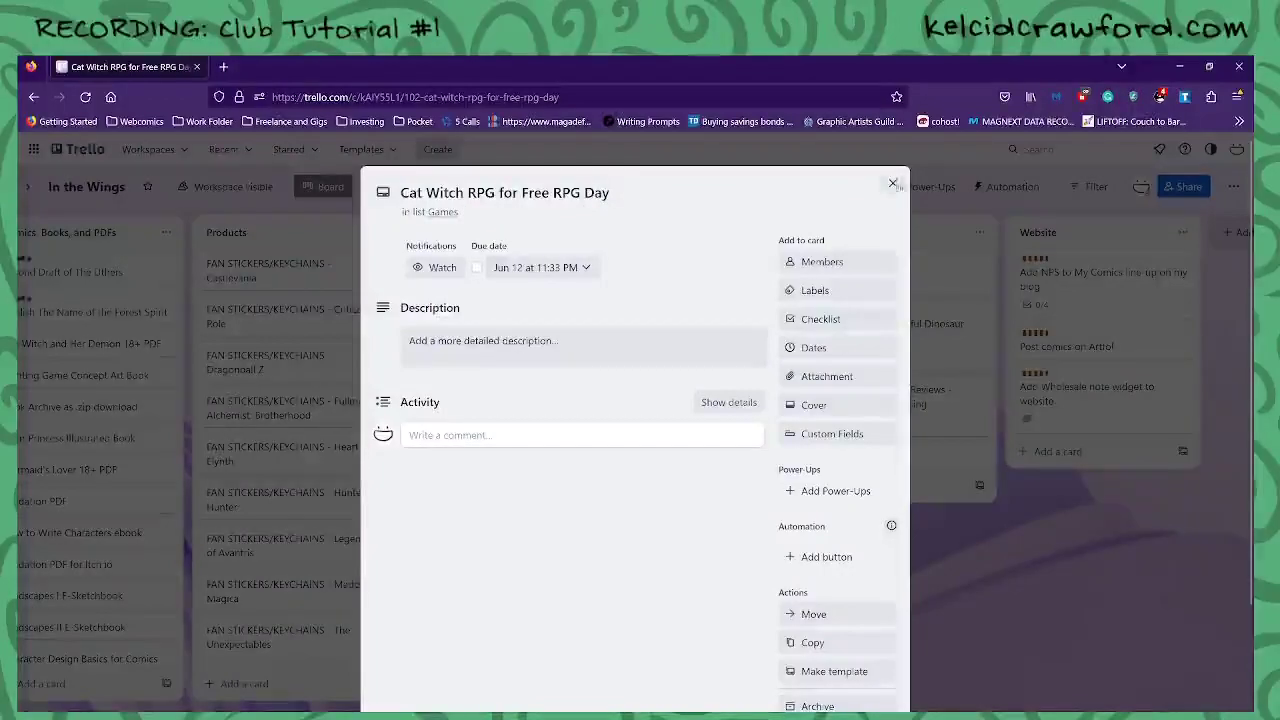
pyautogui.click(893, 183)
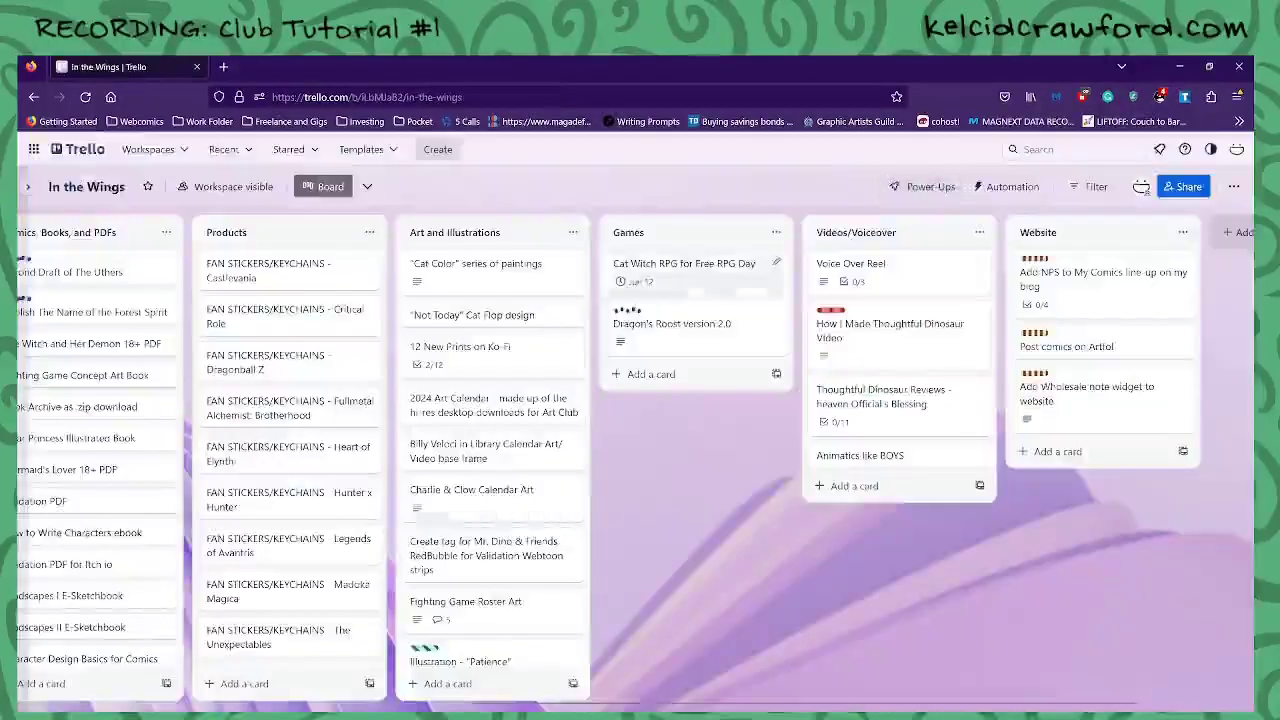
# Move the "Dragon's Roost version 2.0" card from Games to position 8 of the IN PROGRESS list on the Current Projects board
pyautogui.click(680, 337)
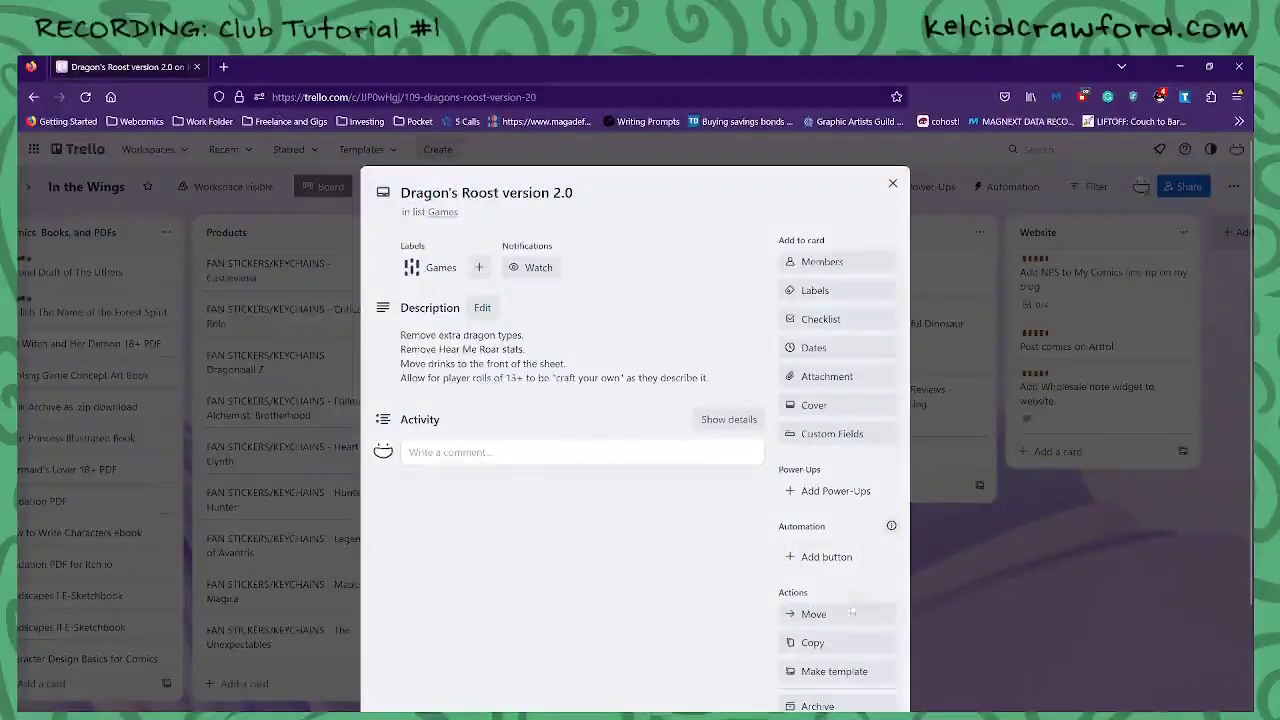
pyautogui.click(850, 613)
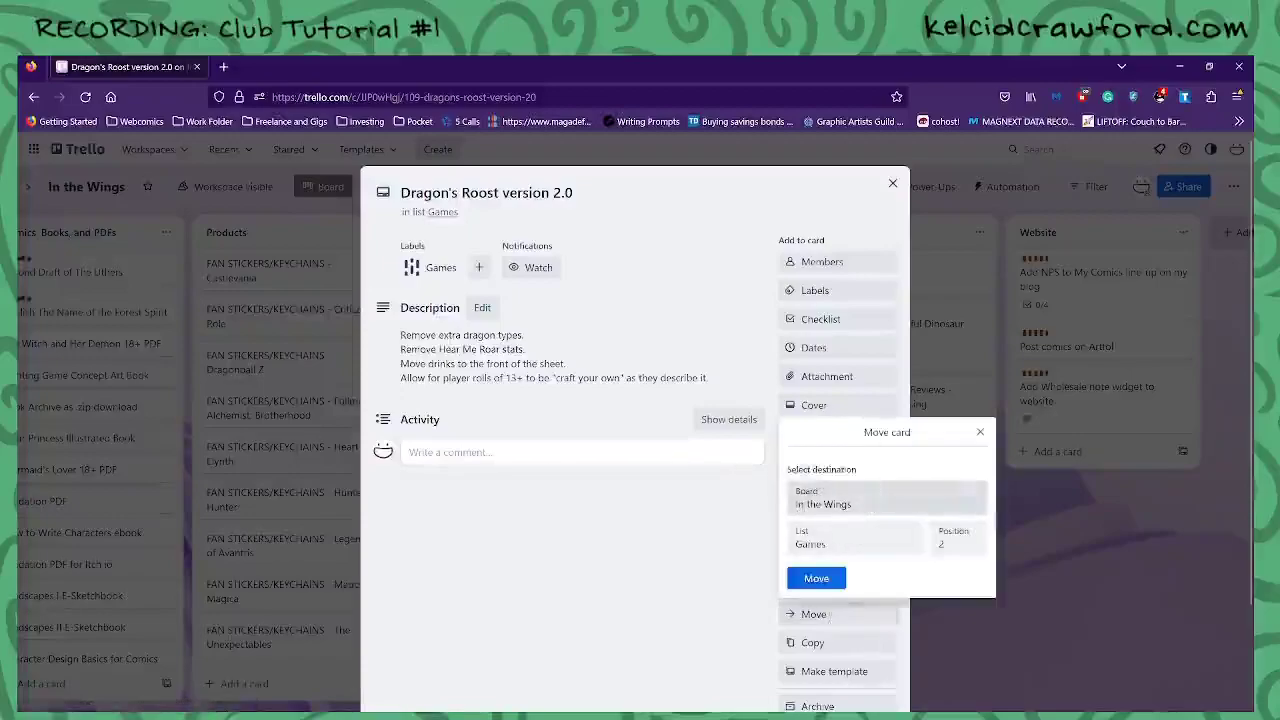
pyautogui.click(830, 615)
pyautogui.click(888, 549)
pyautogui.click(850, 610)
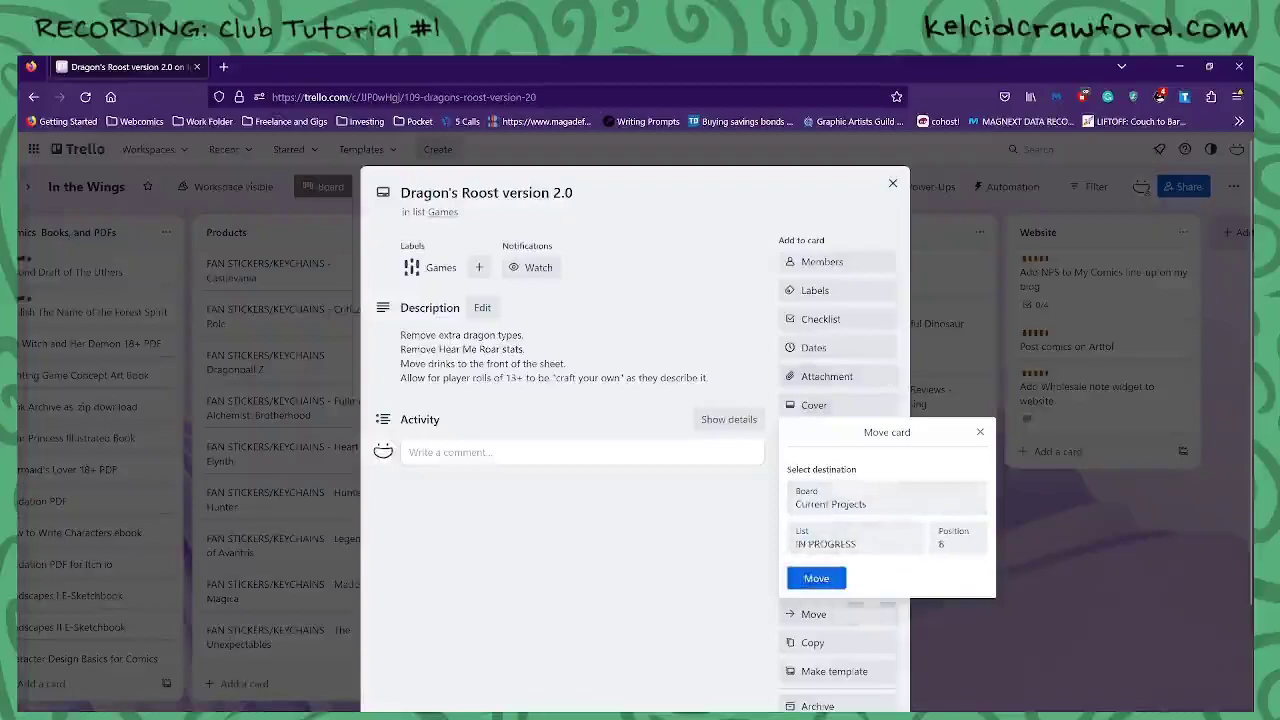
pyautogui.click(826, 582)
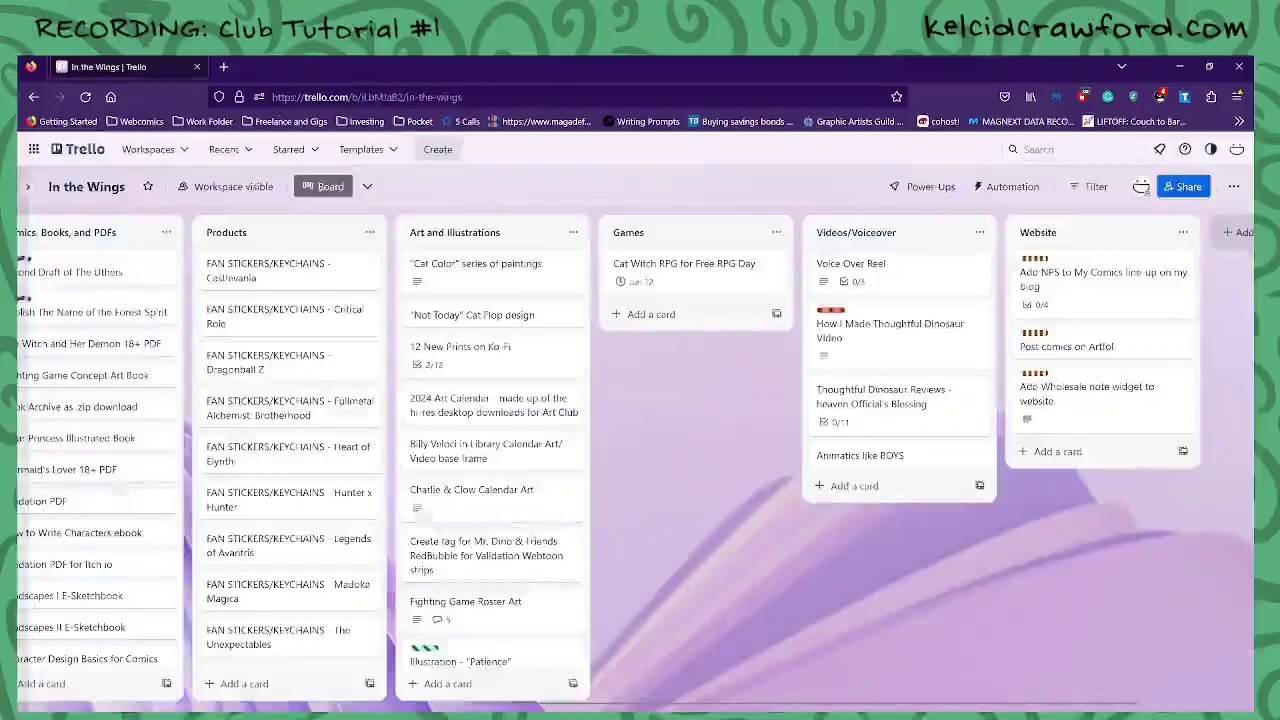
# Open the Current Projects board and place "Dragon's Roost version 2.0" above "Launch KBK Angelic keychains on KickStarter" in the IN PROGRESS list
pyautogui.click(224, 149)
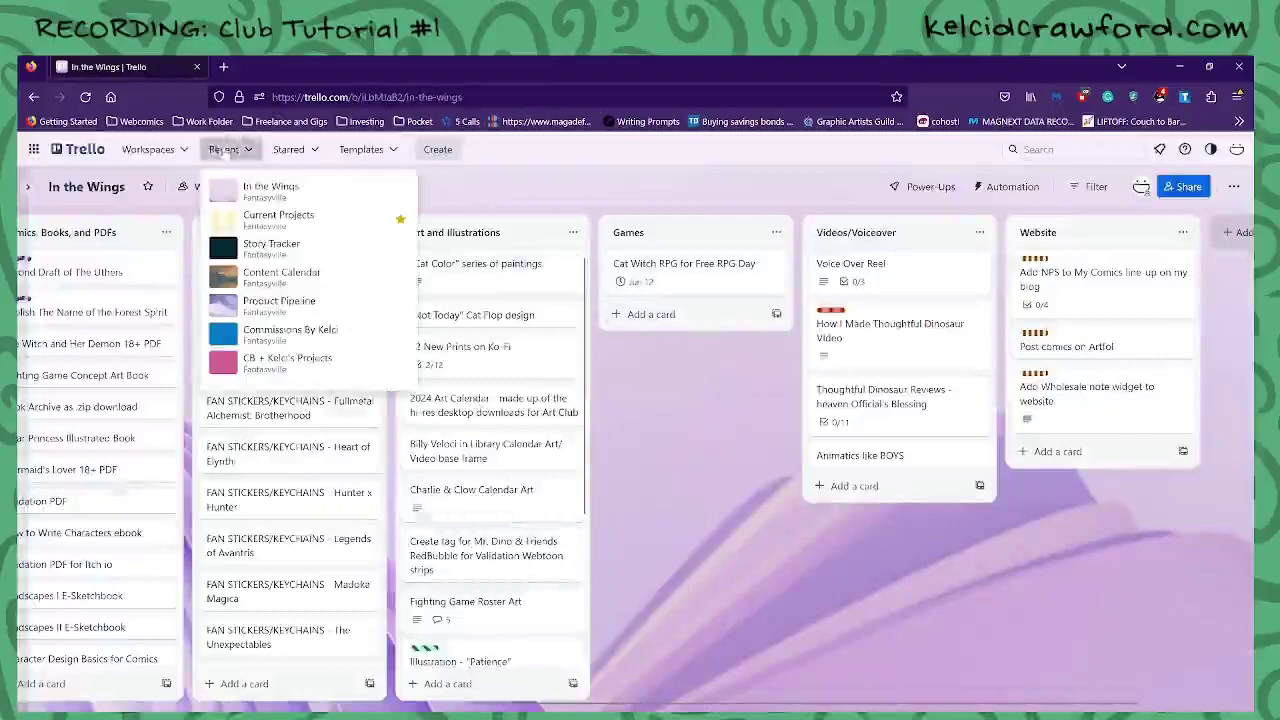
pyautogui.click(272, 220)
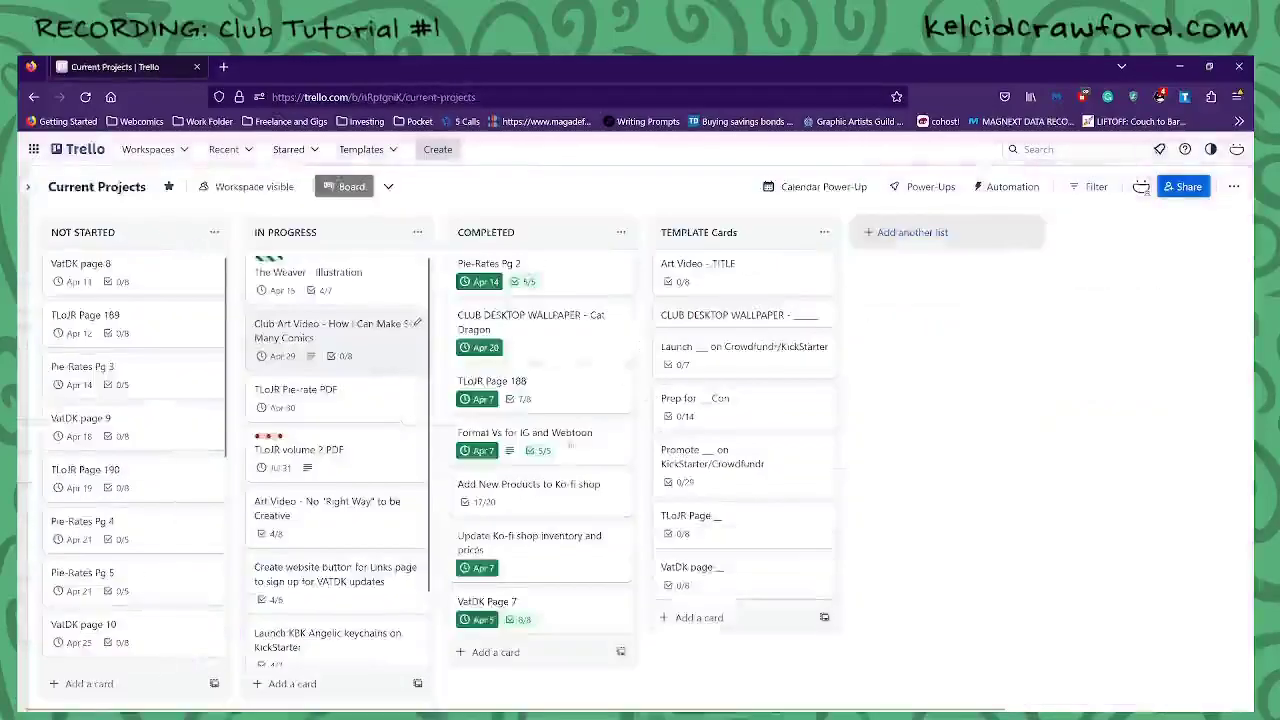
pyautogui.scroll(-2, 338, 460)
pyautogui.scroll(-1, 427, 368)
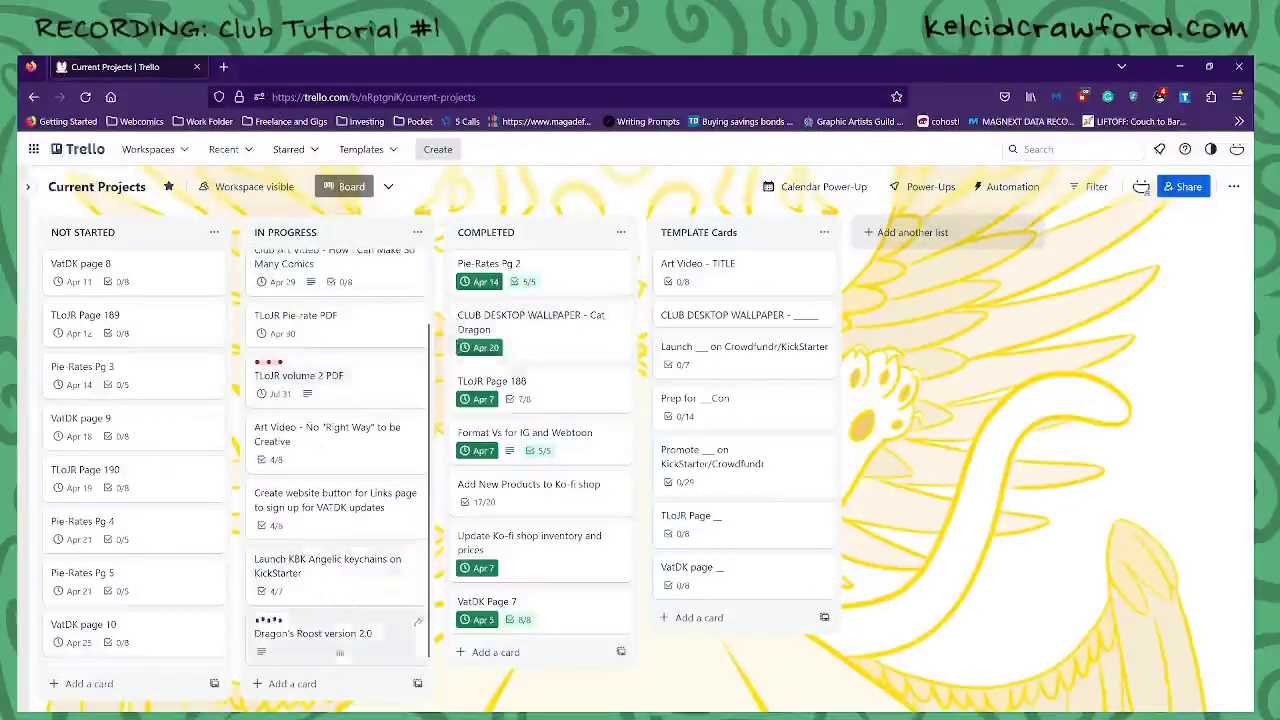
pyautogui.click(323, 644)
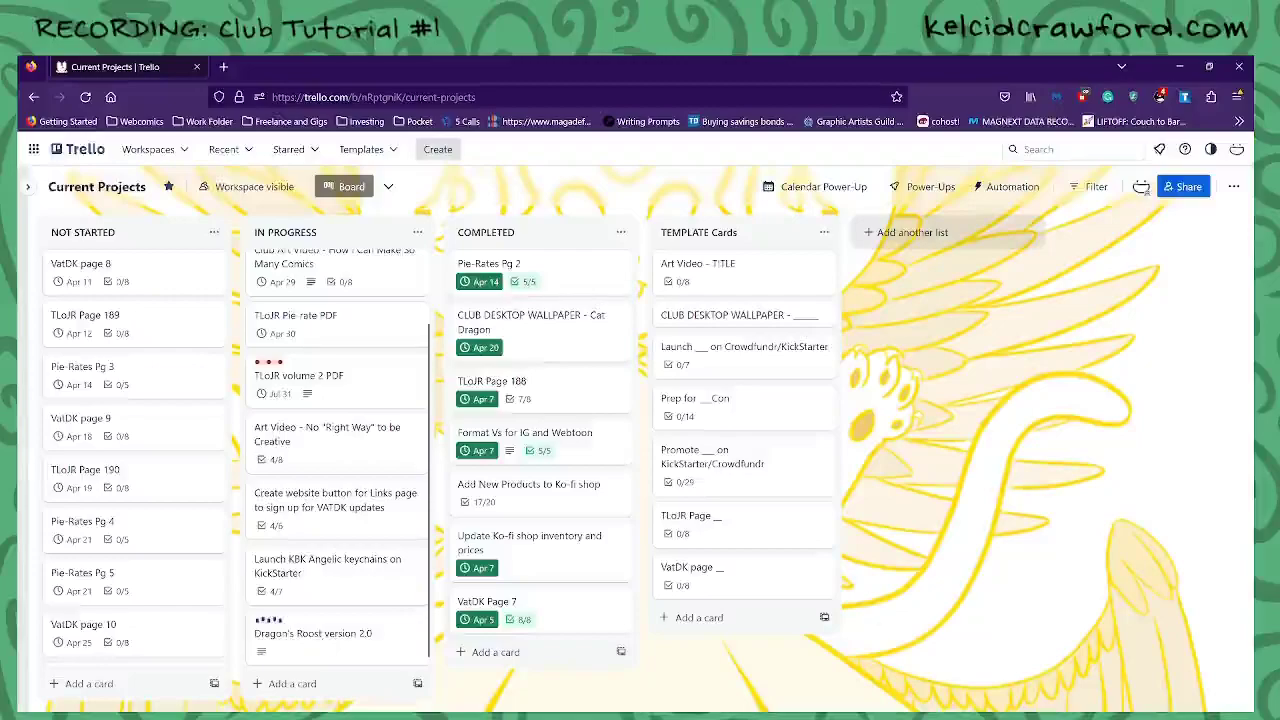
pyautogui.moveTo(318, 645); pyautogui.dragTo(316, 570)
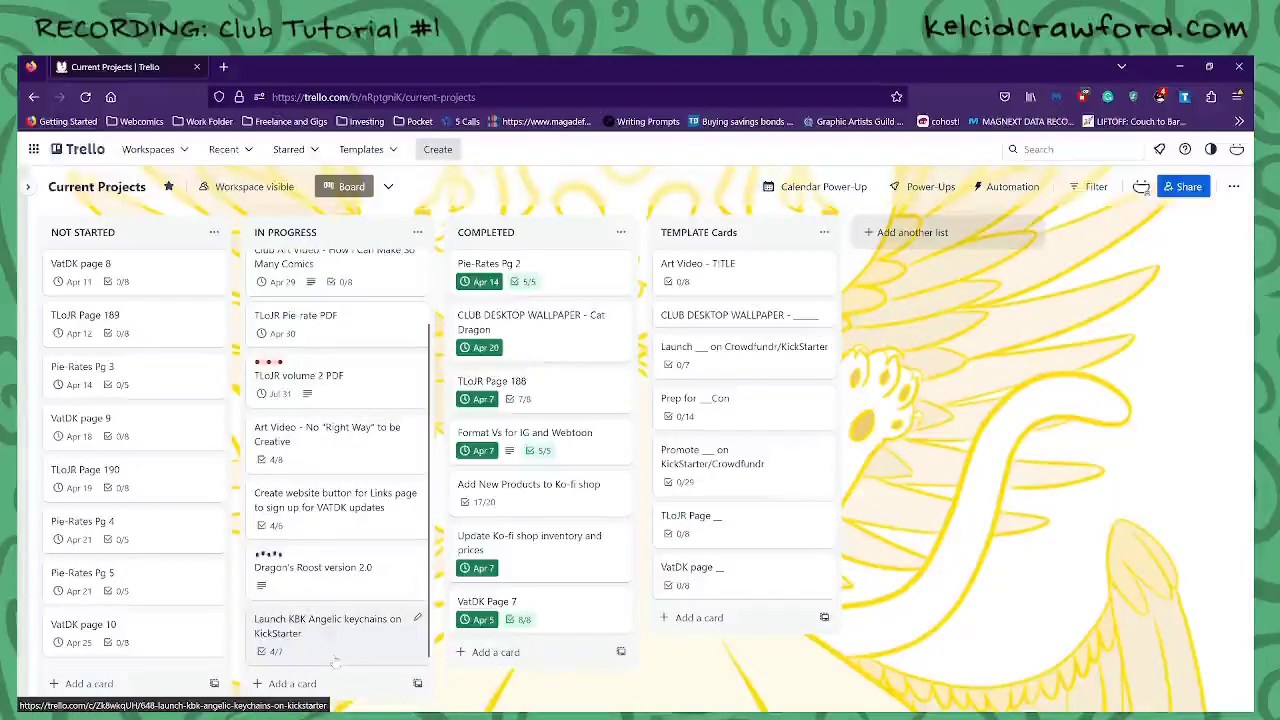
# Disable colorblind friendly mode in the labels of the "Dragon's Roost version 2.0" card, then re-enable it and close the card
pyautogui.click(295, 570)
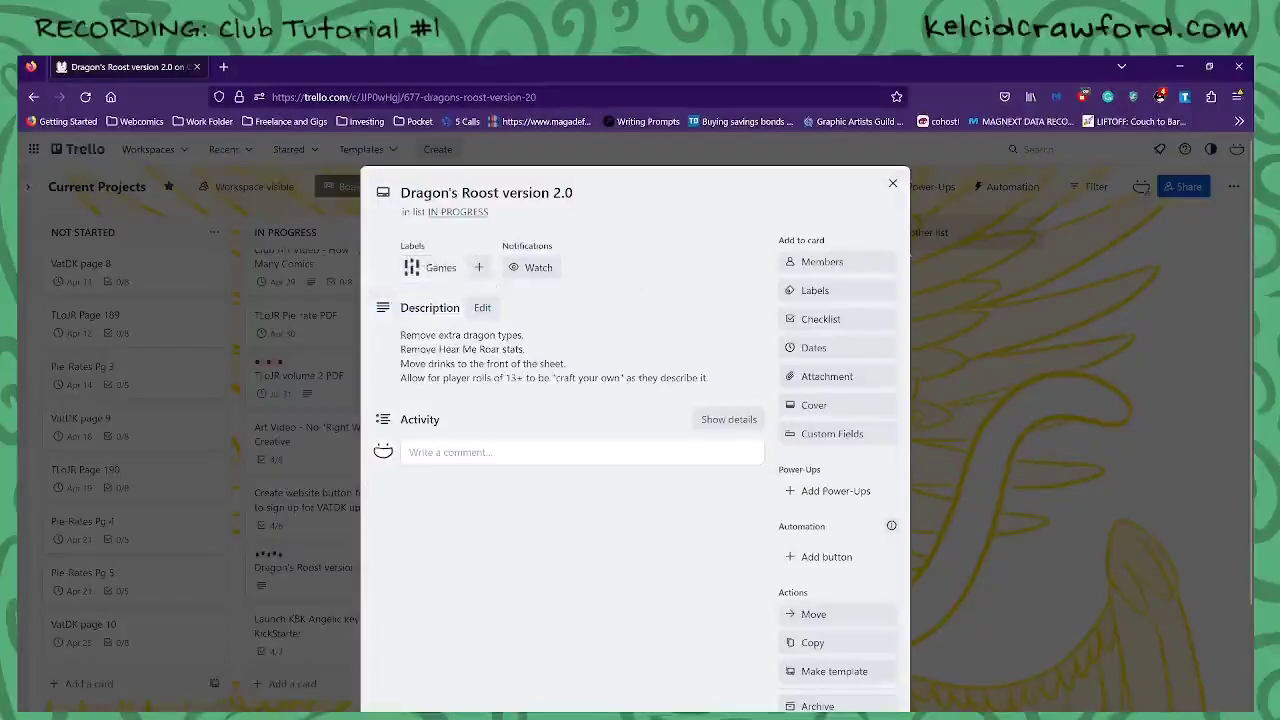
pyautogui.click(812, 292)
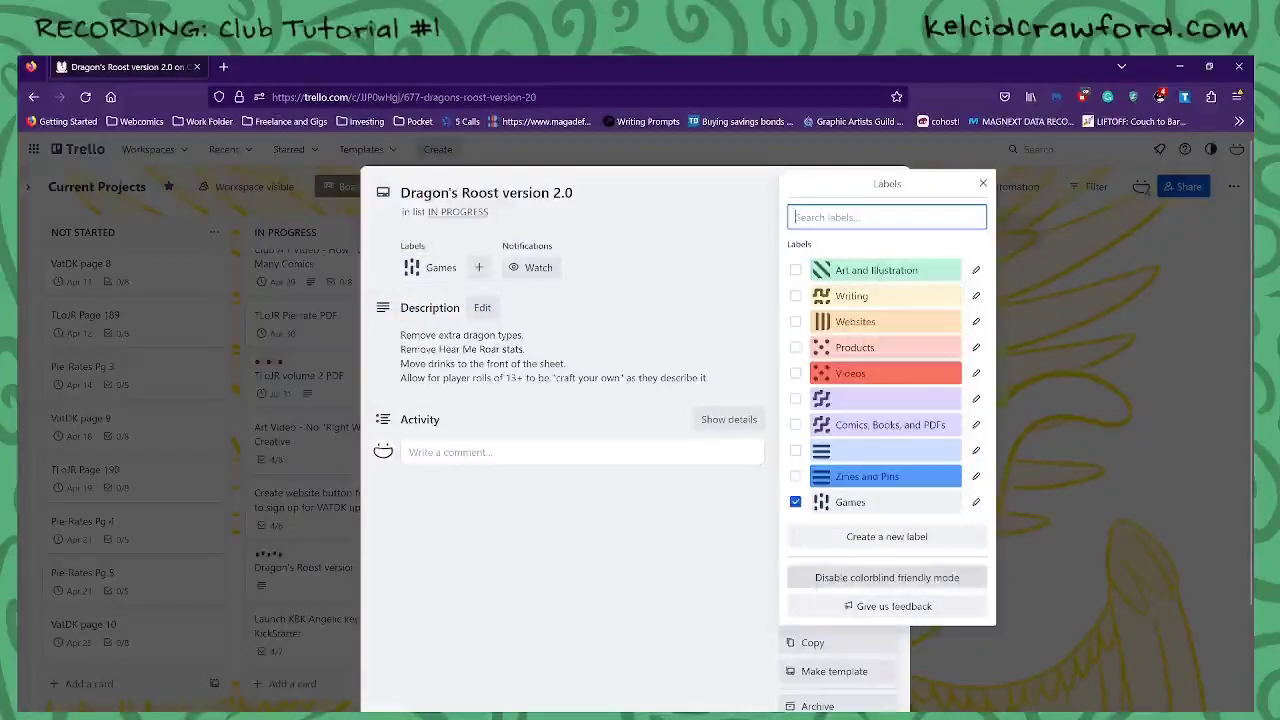
pyautogui.click(818, 579)
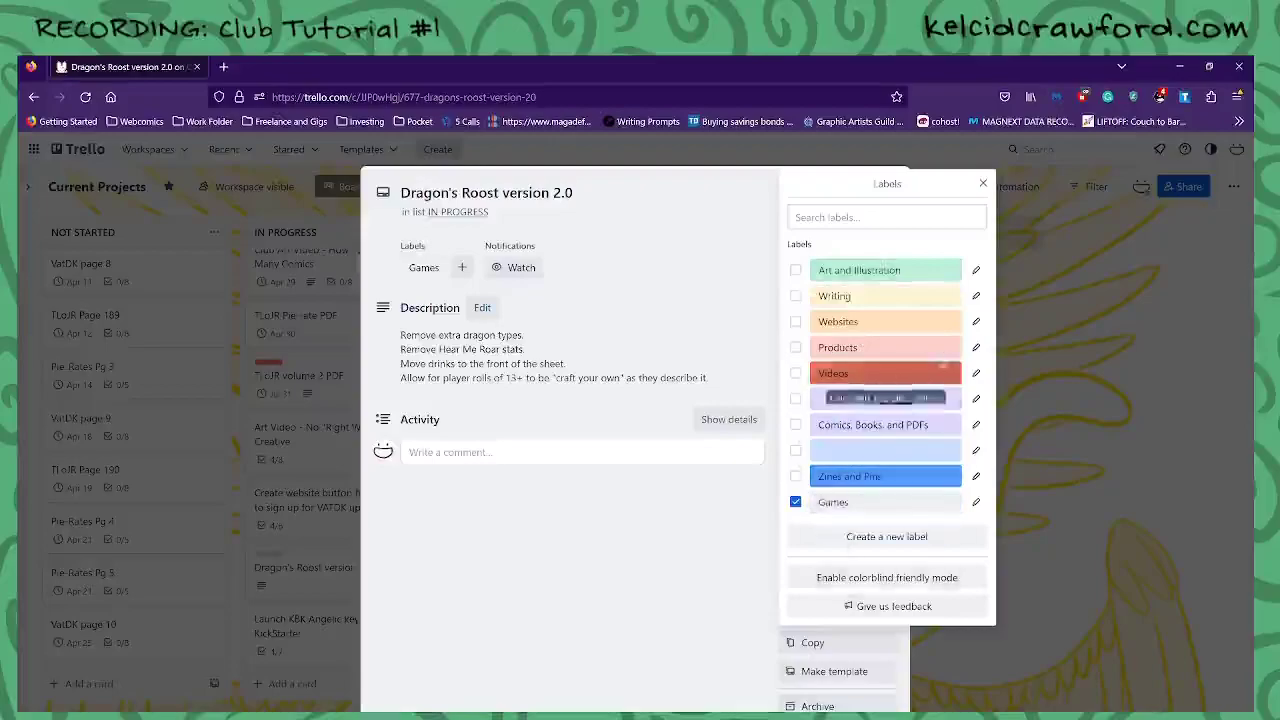
pyautogui.click(816, 580)
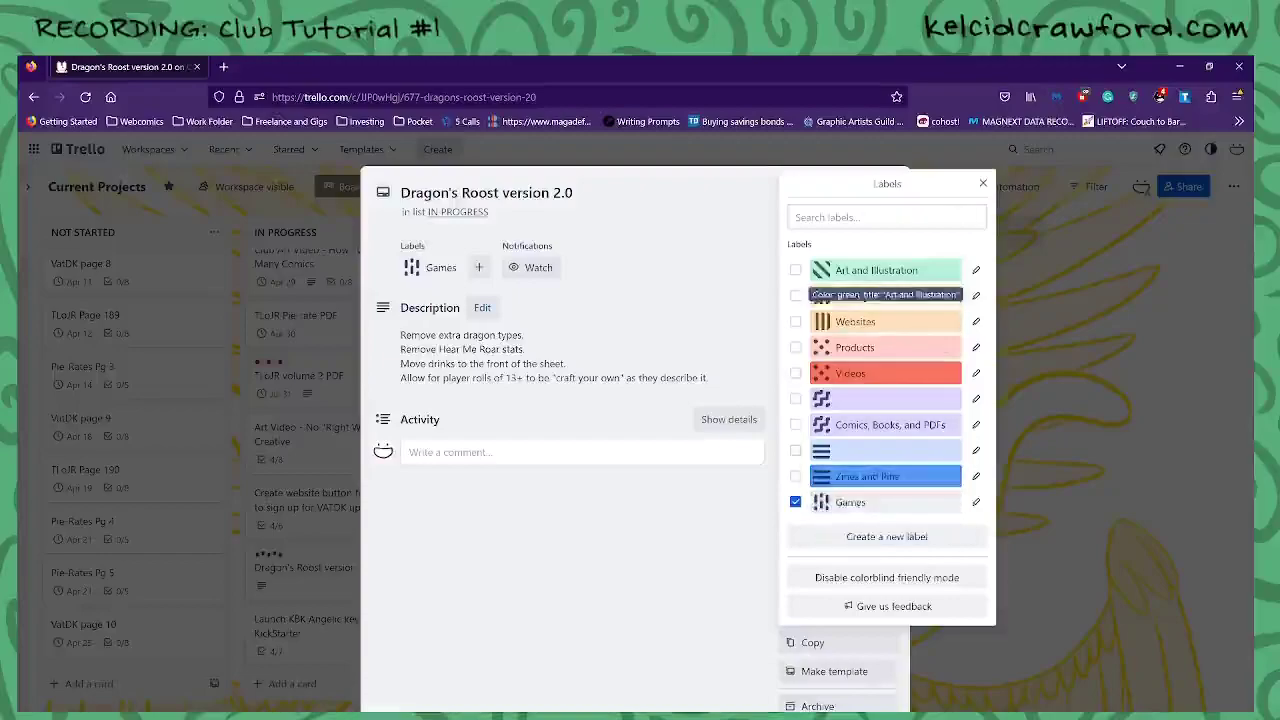
pyautogui.click(984, 184)
pyautogui.click(892, 184)
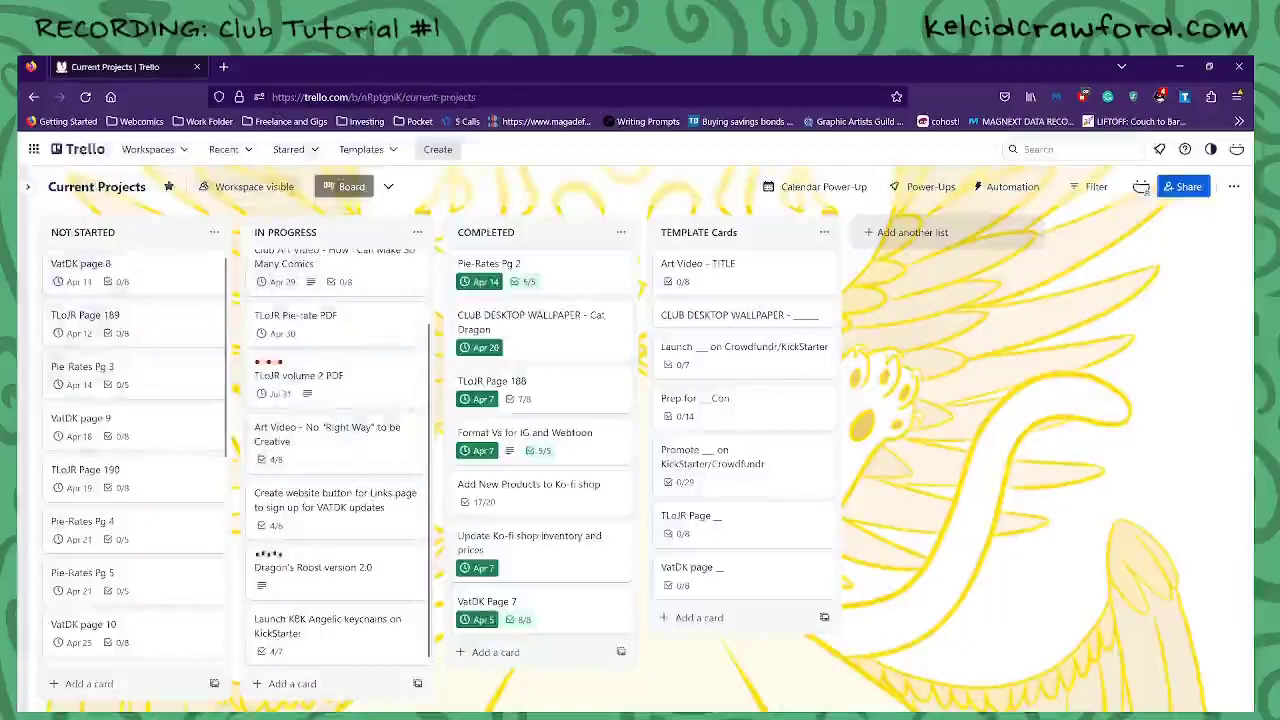
# Open the Product Pipeline board and move the "Pie-Rate Pins" card from the Ordering list to the beginning of the COMPLETE list
pyautogui.click(218, 148)
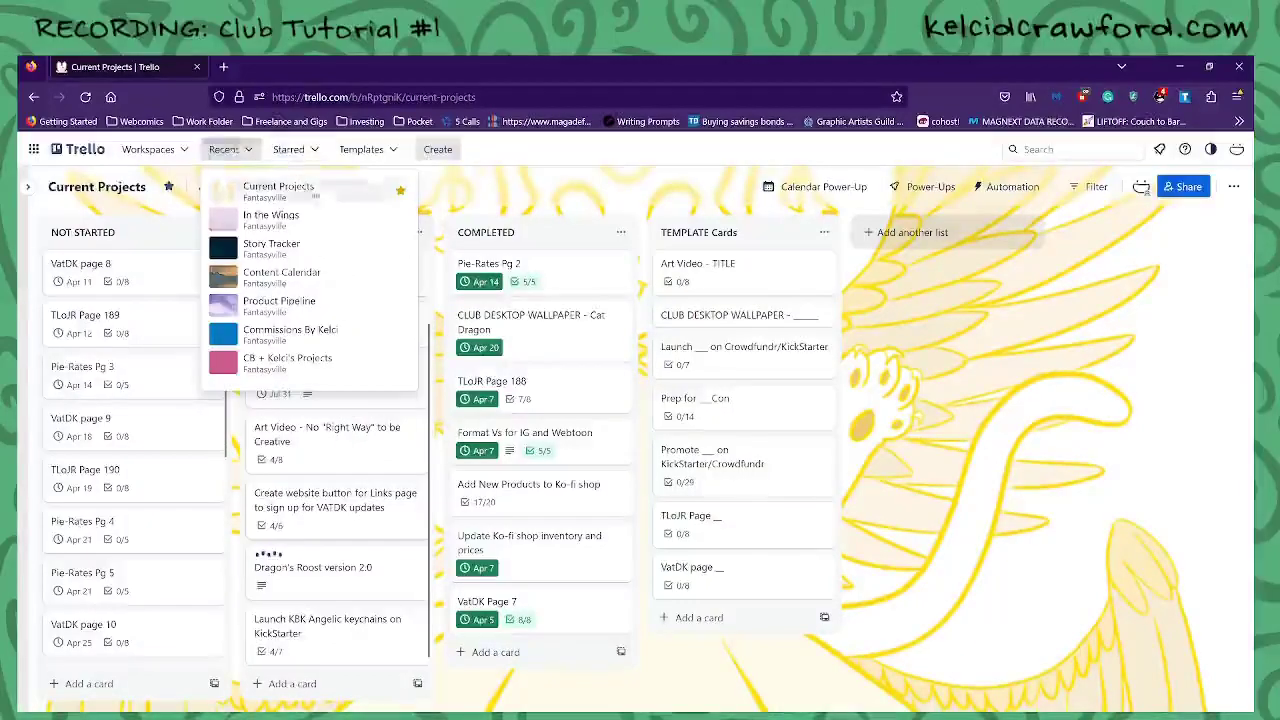
pyautogui.click(300, 302)
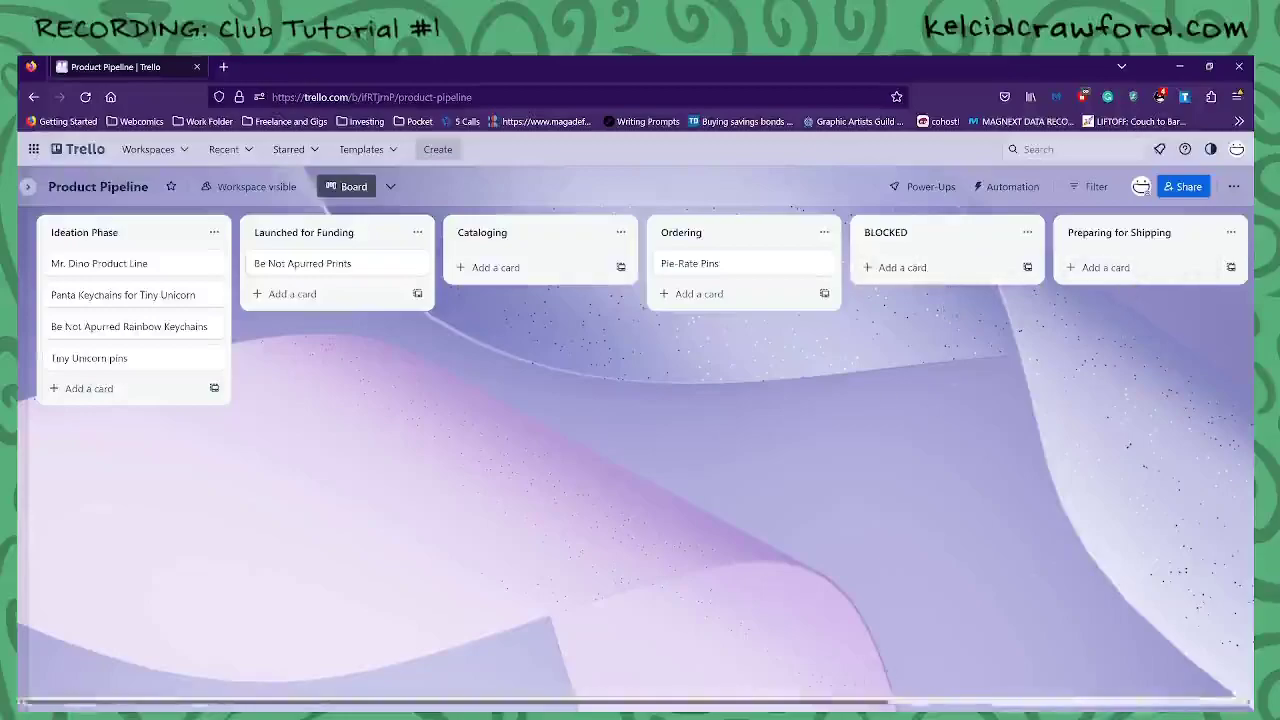
pyautogui.hscroll(3, 640, 450)
pyautogui.hscroll(2, 1095, 255)
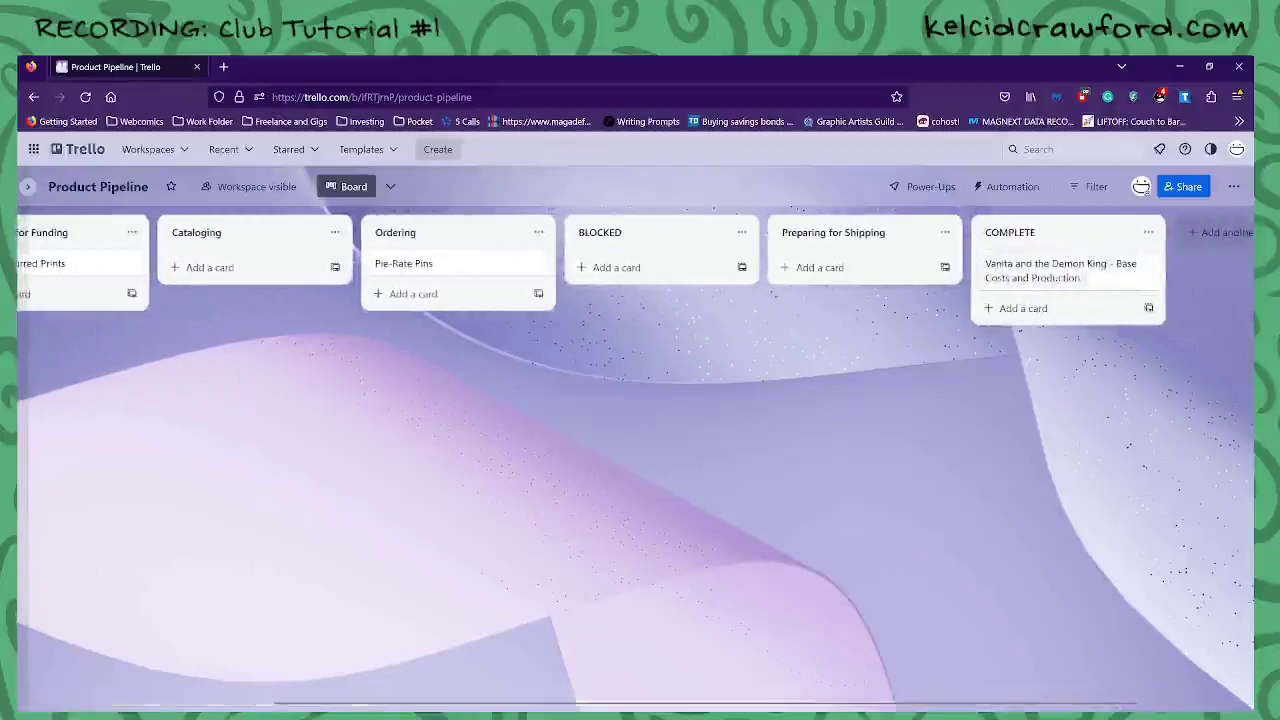
pyautogui.moveTo(1138, 278)
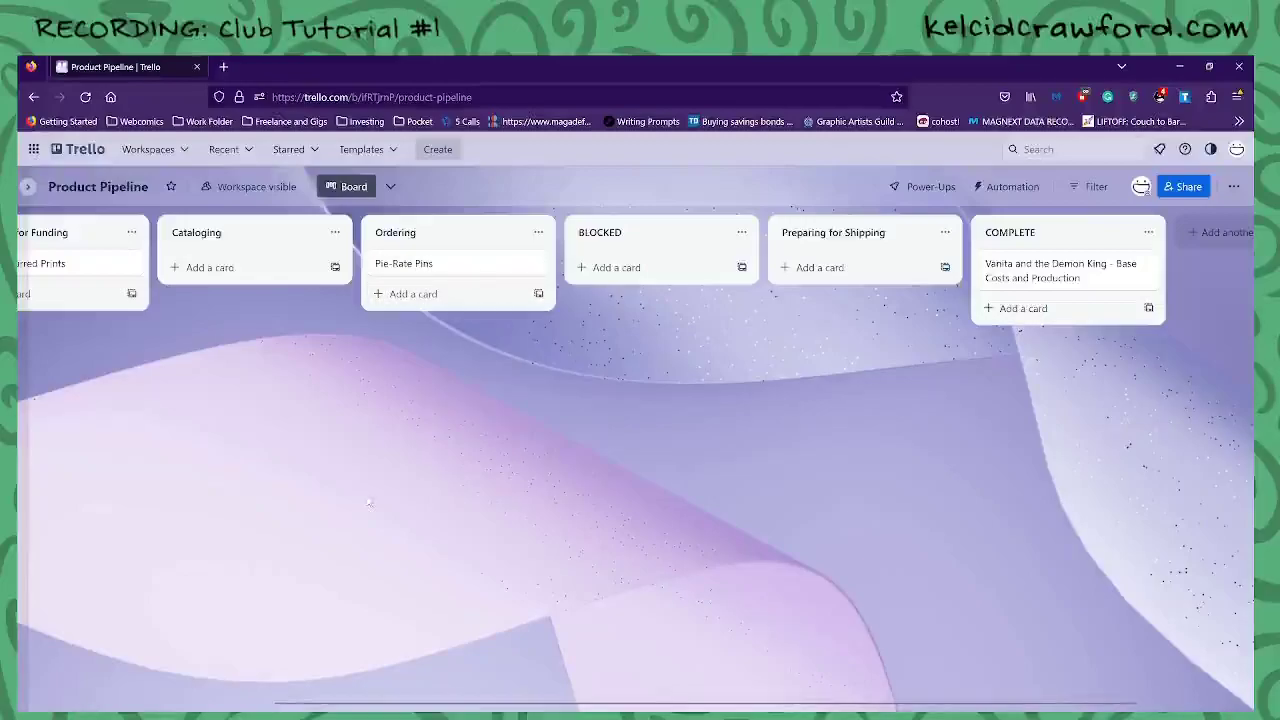
pyautogui.moveTo(426, 264); pyautogui.dragTo(1100, 255)
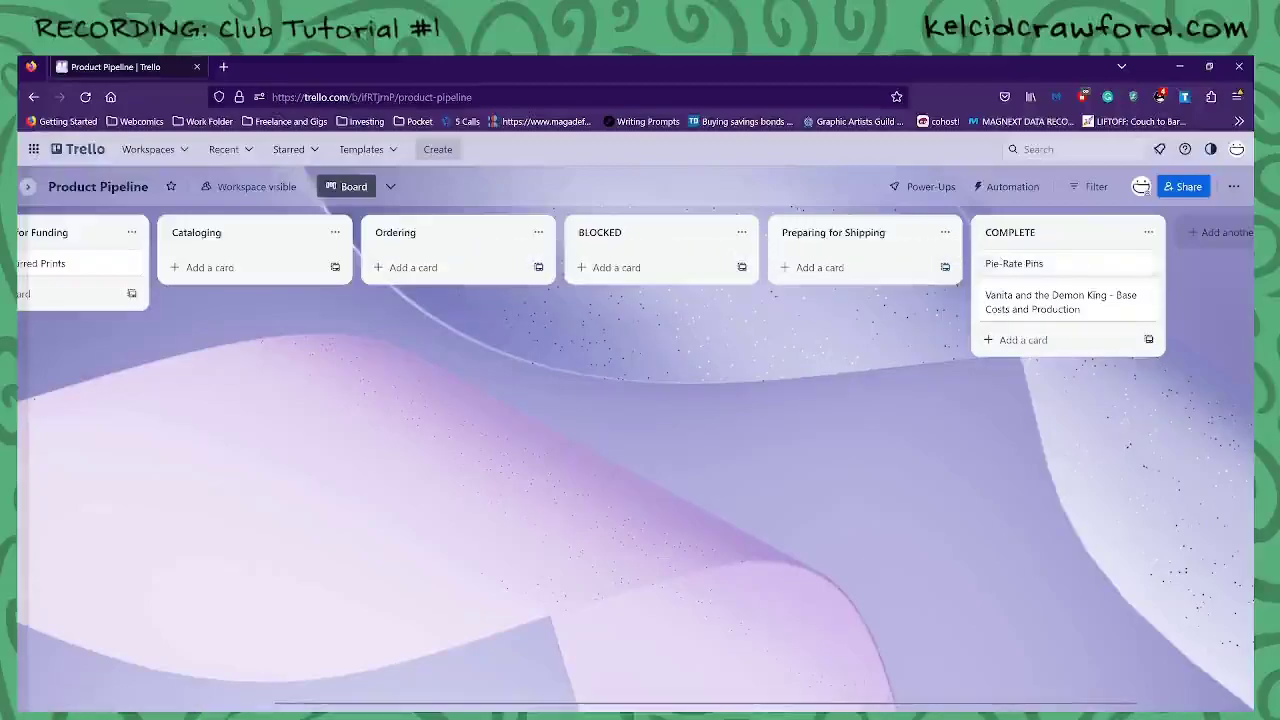
pyautogui.hscroll(-5, 640, 400)
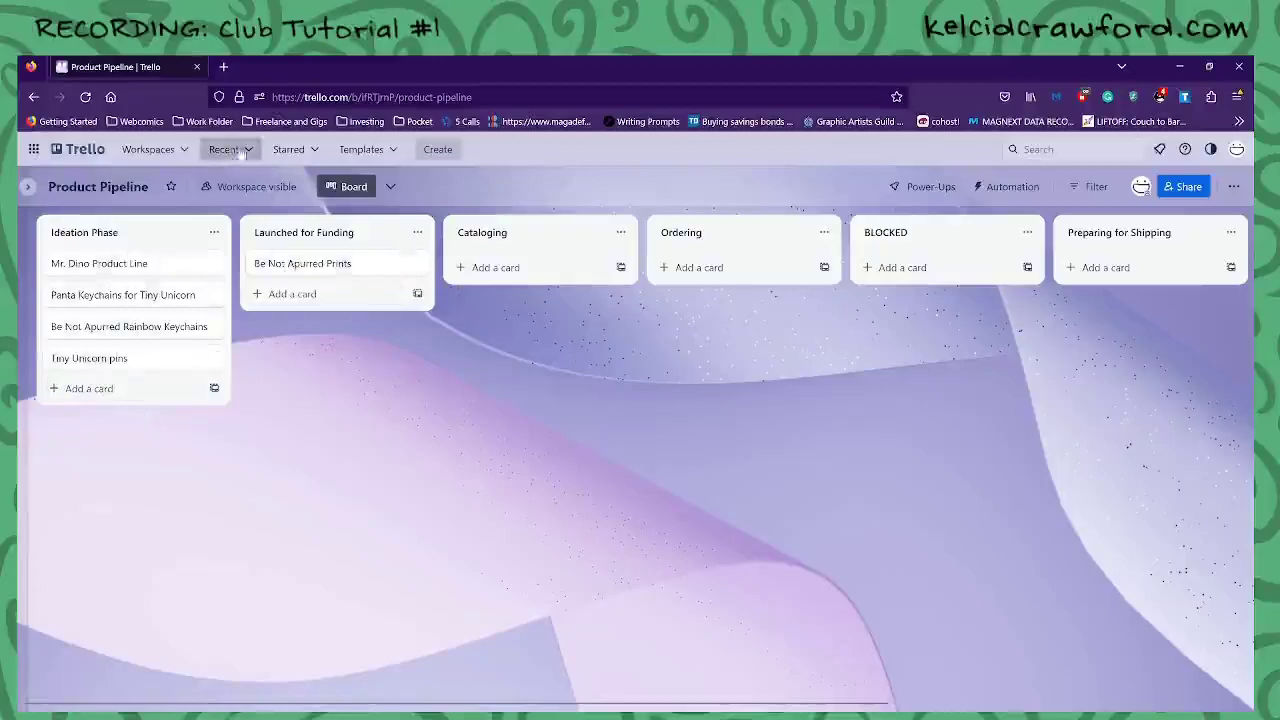
# Open the public commissions board and examine the finished artwork cards in its All Done! list
pyautogui.click(238, 150)
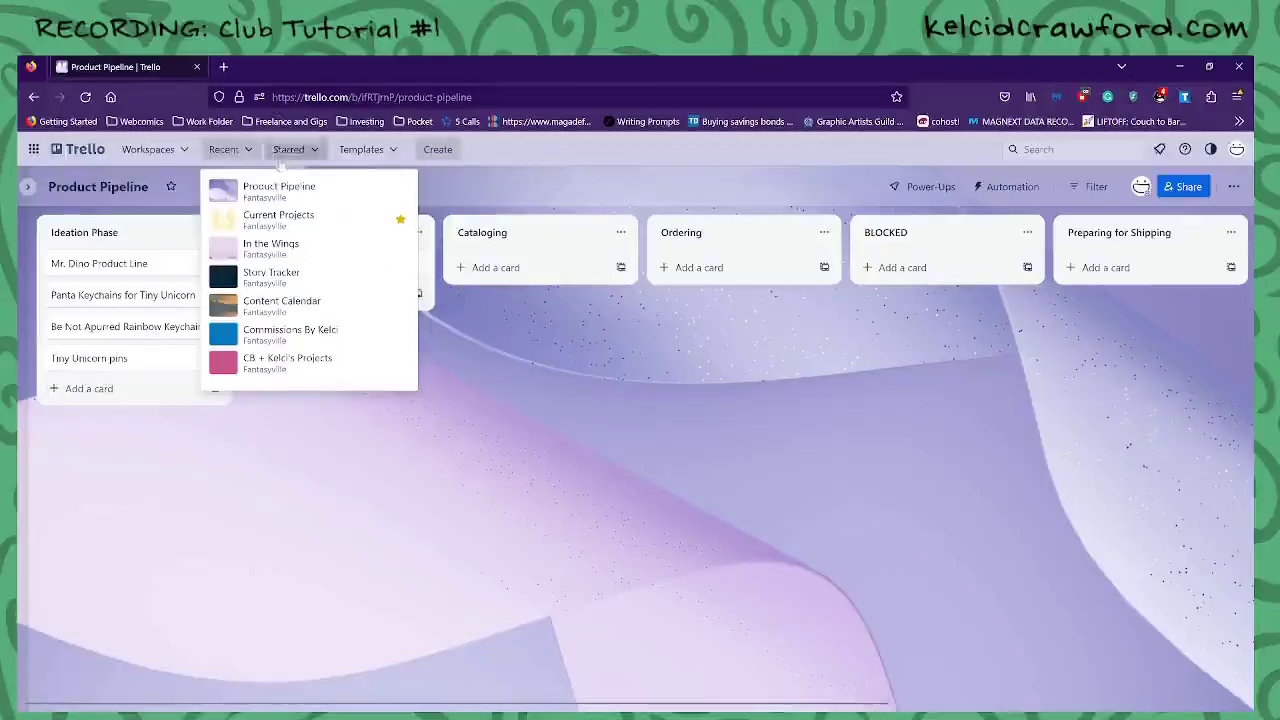
pyautogui.click(340, 334)
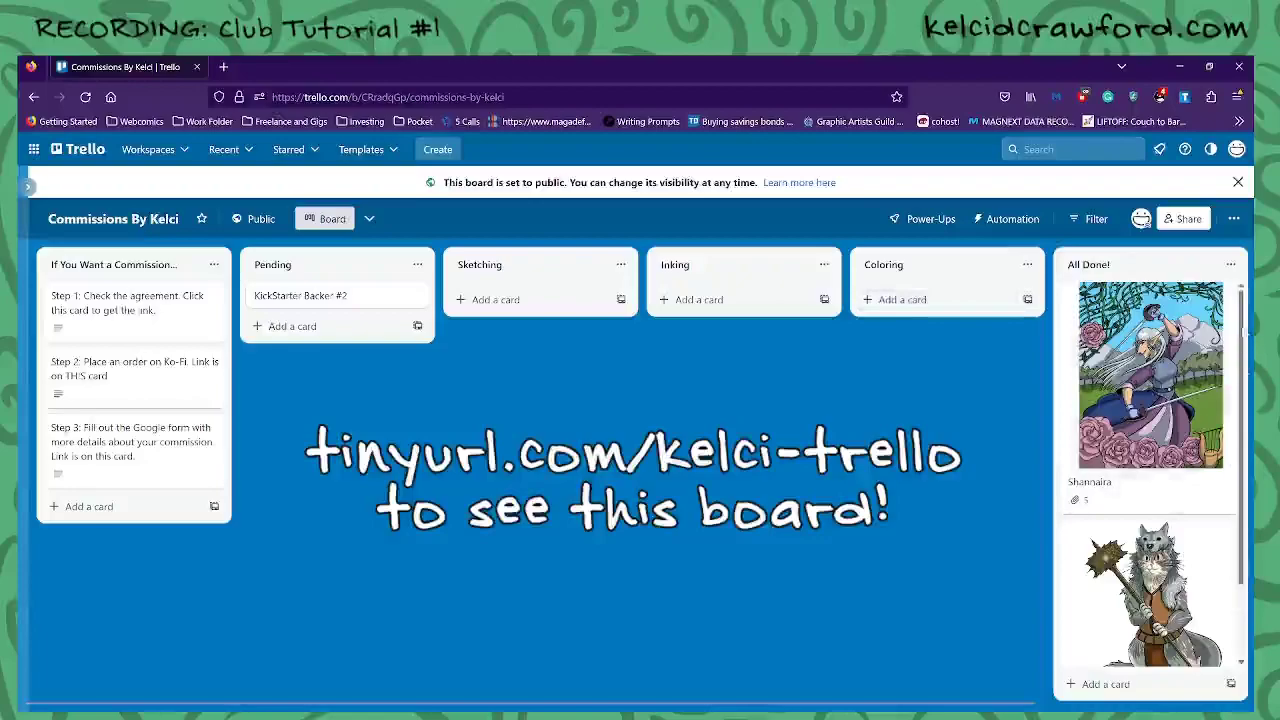
pyautogui.scroll(-1, 1212, 384)
pyautogui.scroll(1, 1150, 470)
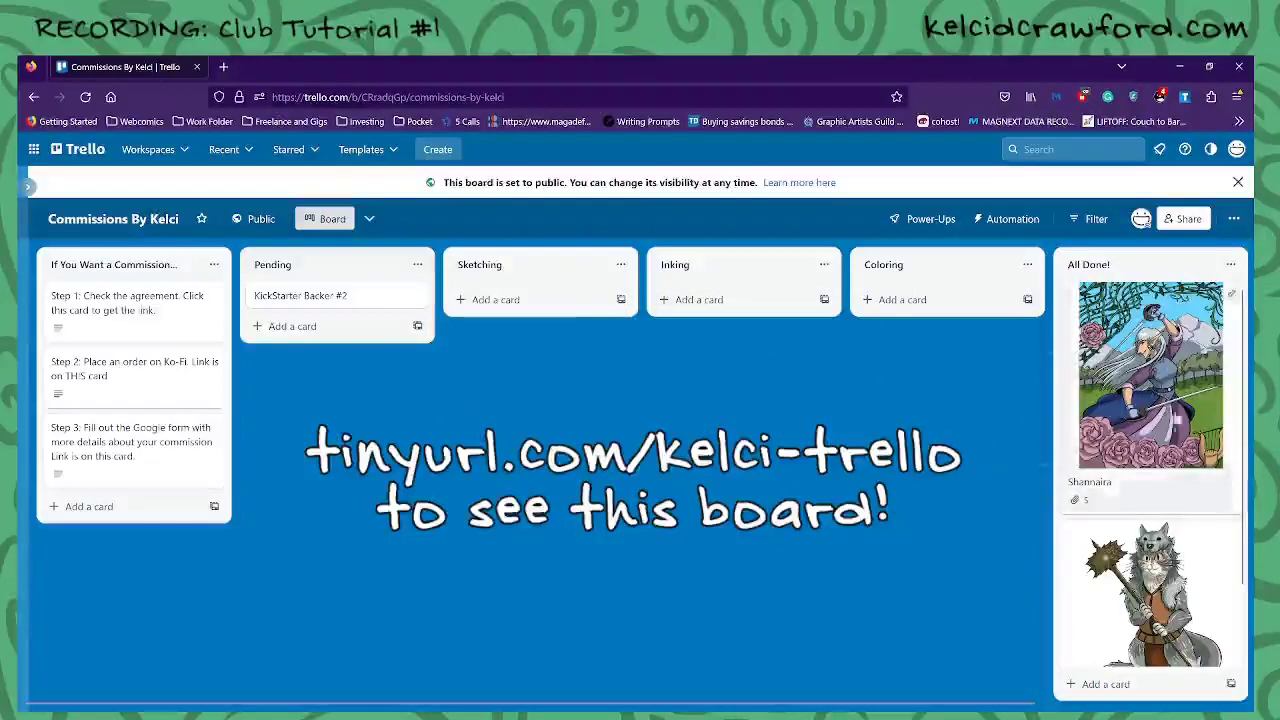
pyautogui.scroll(-1, 1150, 470)
pyautogui.scroll(-1, 1150, 470)
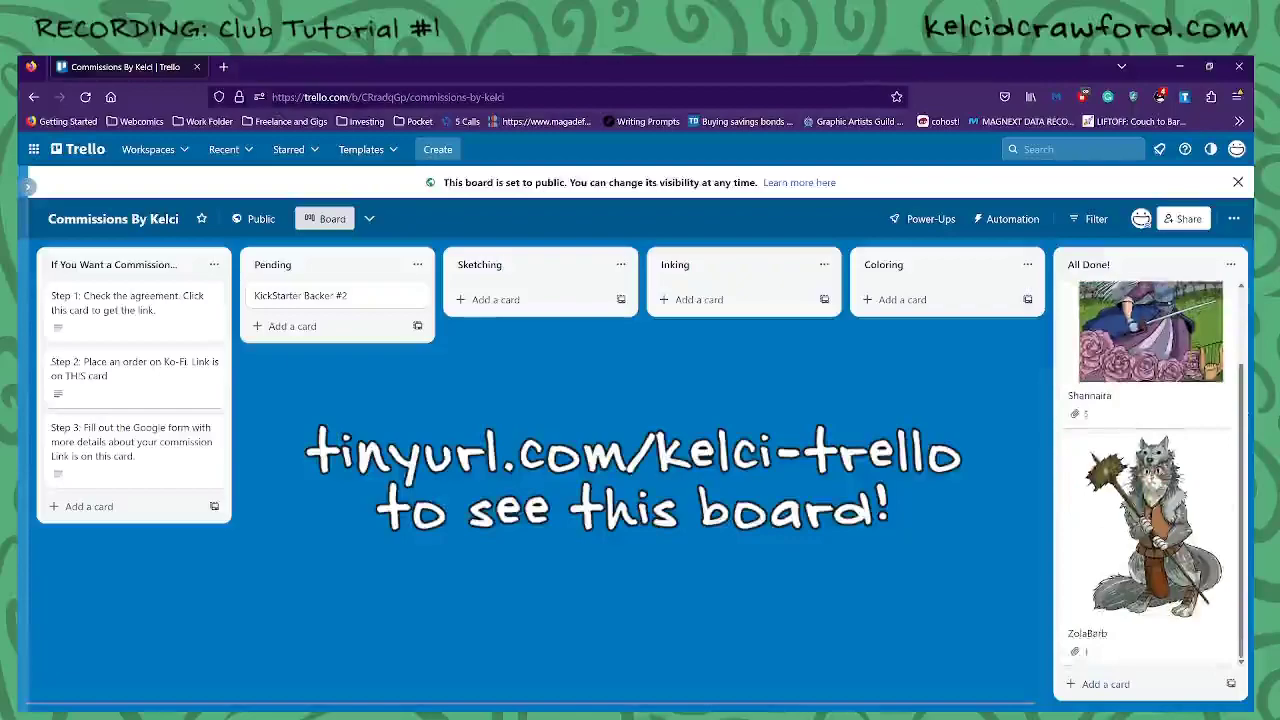
pyautogui.scroll(2, 1150, 470)
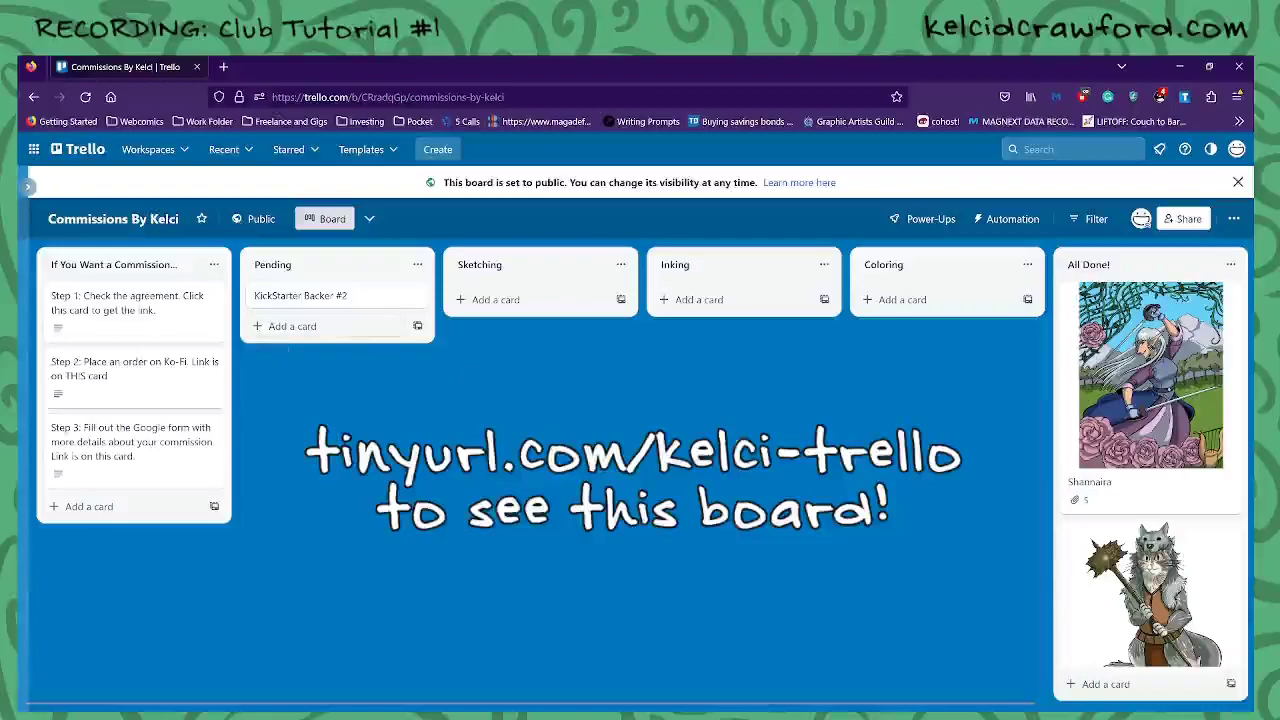
# Open the joint projects board shared with the collaborator
pyautogui.click(226, 149)
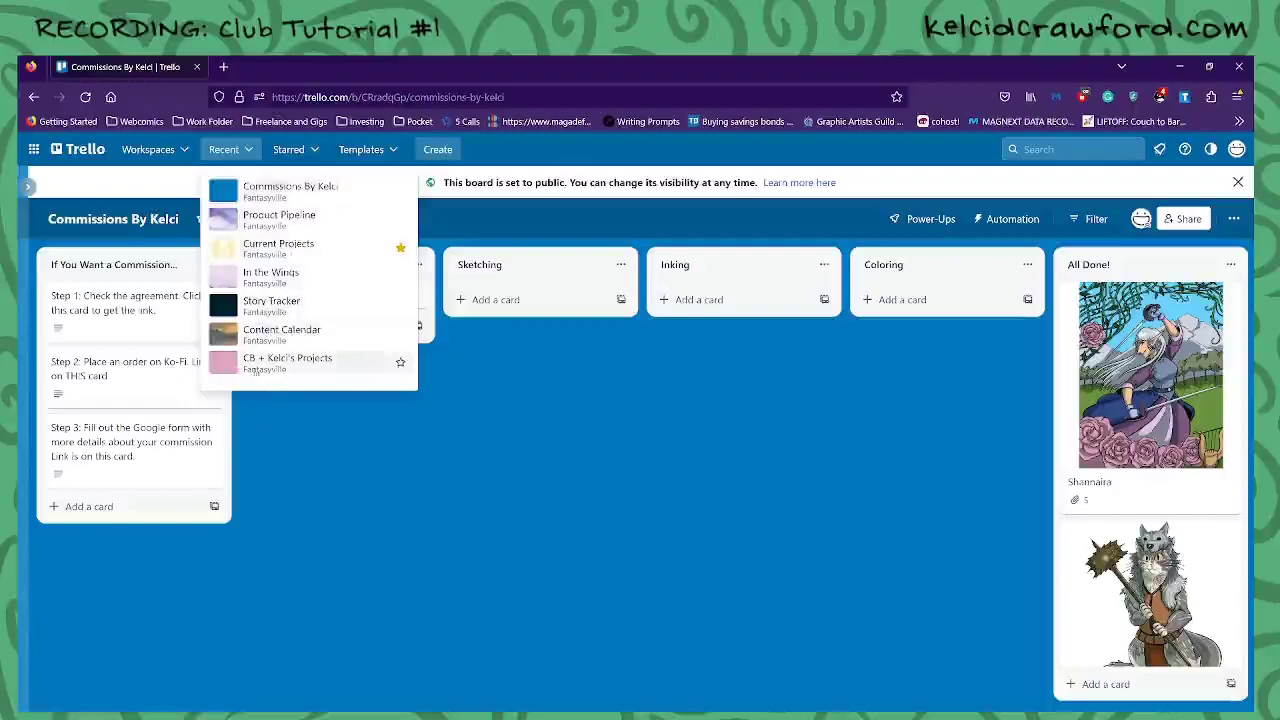
pyautogui.click(318, 368)
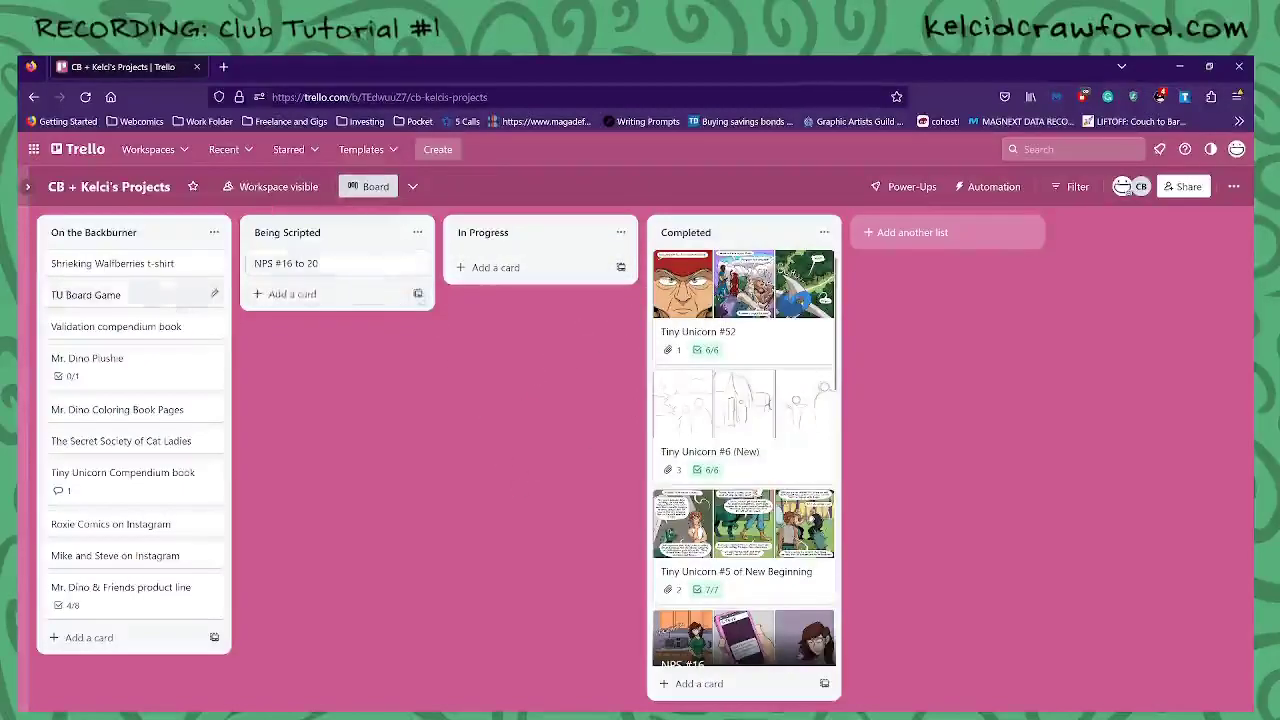
pyautogui.click(238, 152)
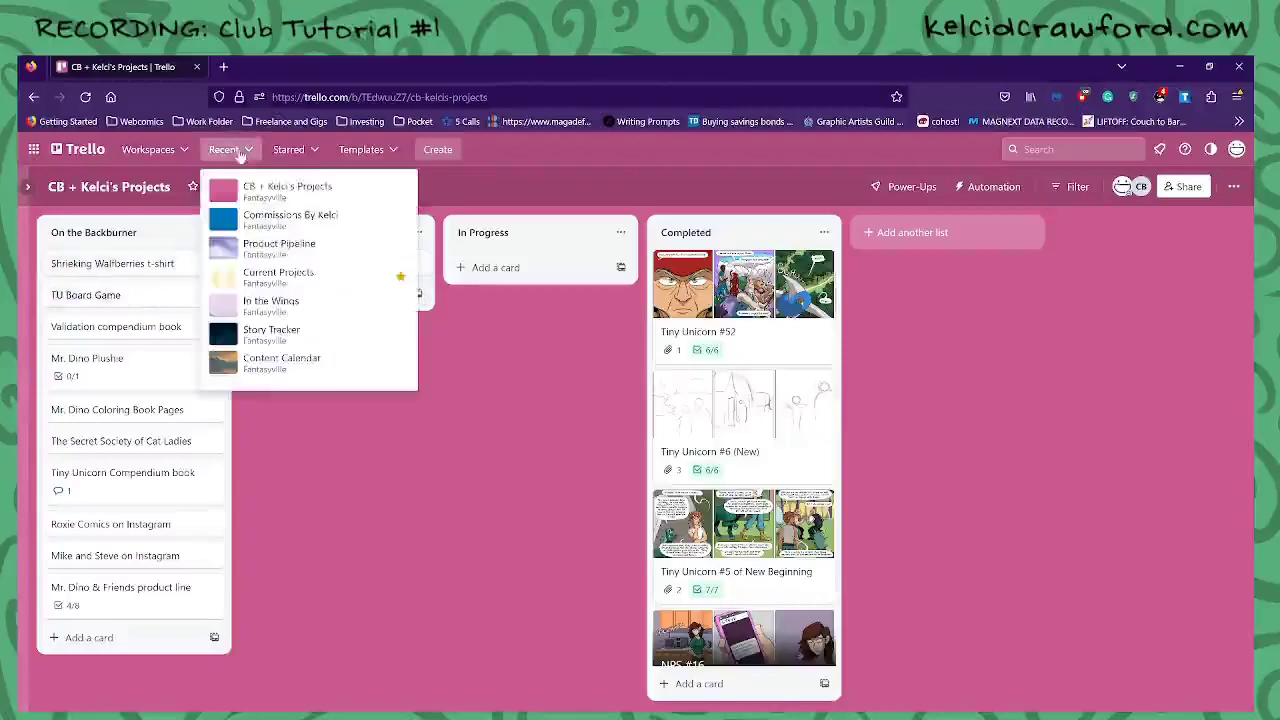
pyautogui.click(241, 153)
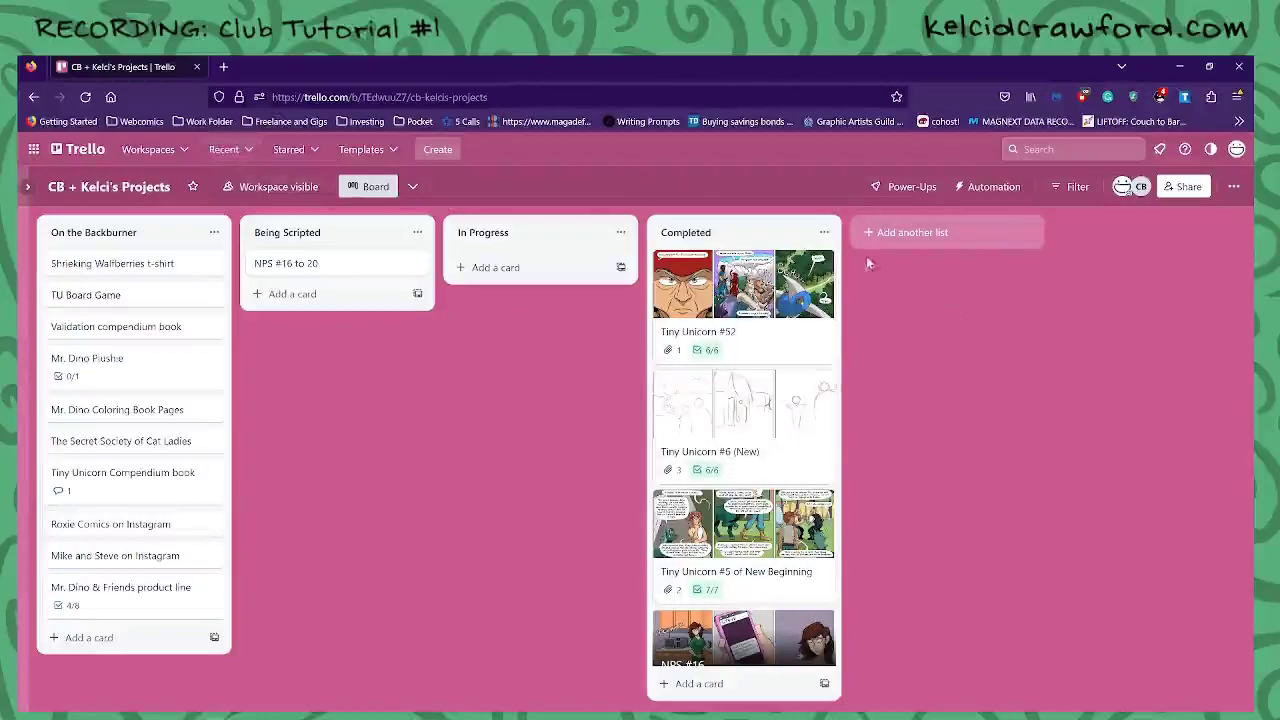
# Add a list named "List" after the Completed list on the joint projects board and archive it
pyautogui.click(940, 232)
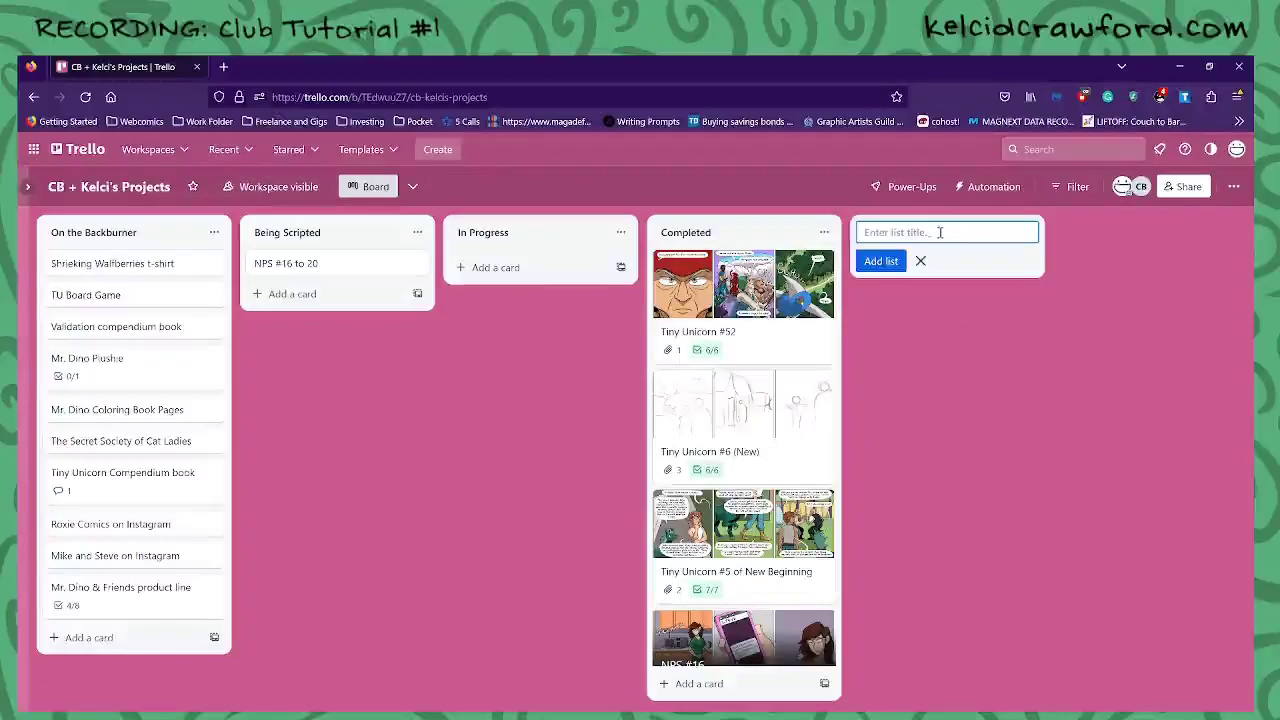
pyautogui.write('List')
pyautogui.press('Return')
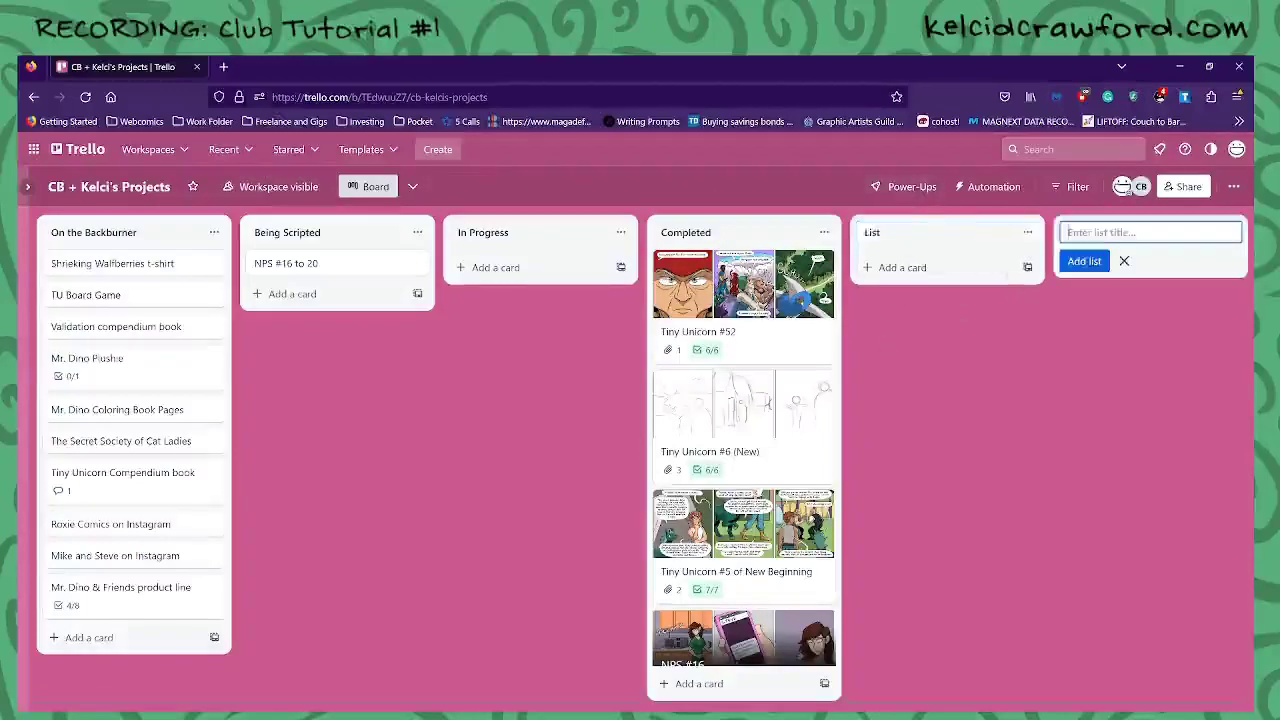
pyautogui.click(1124, 261)
pyautogui.click(1027, 232)
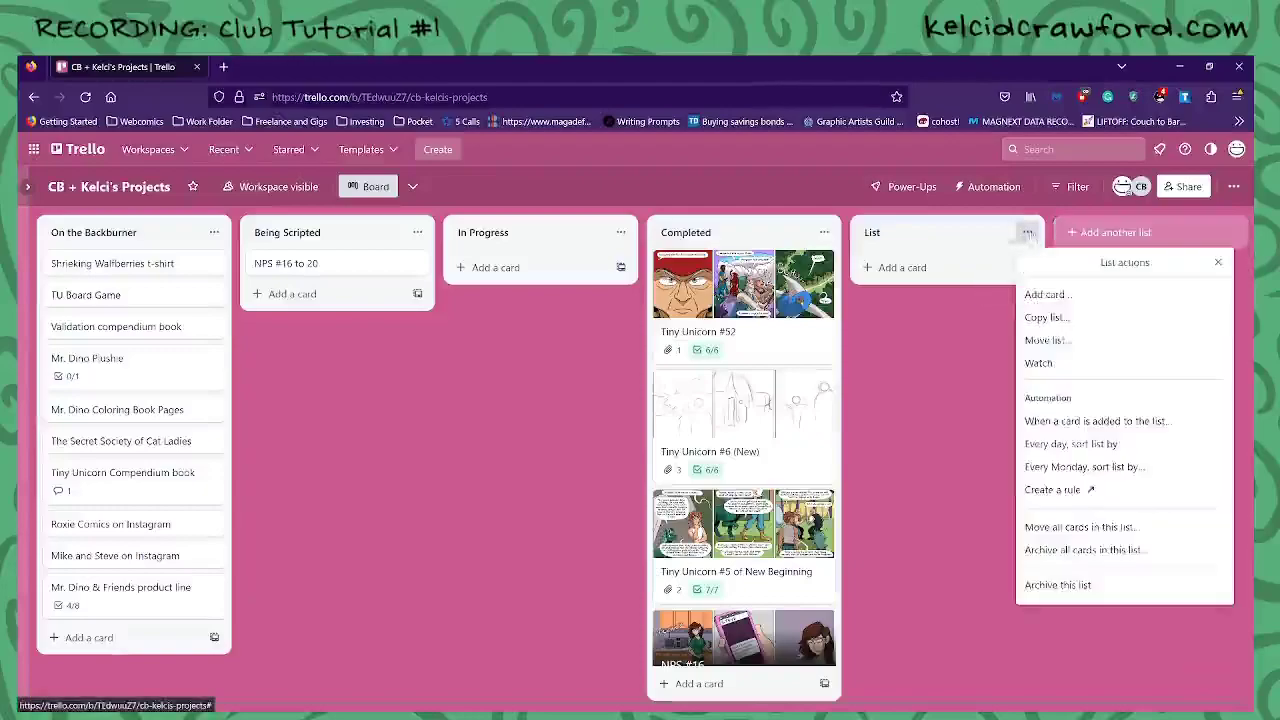
pyautogui.click(1081, 596)
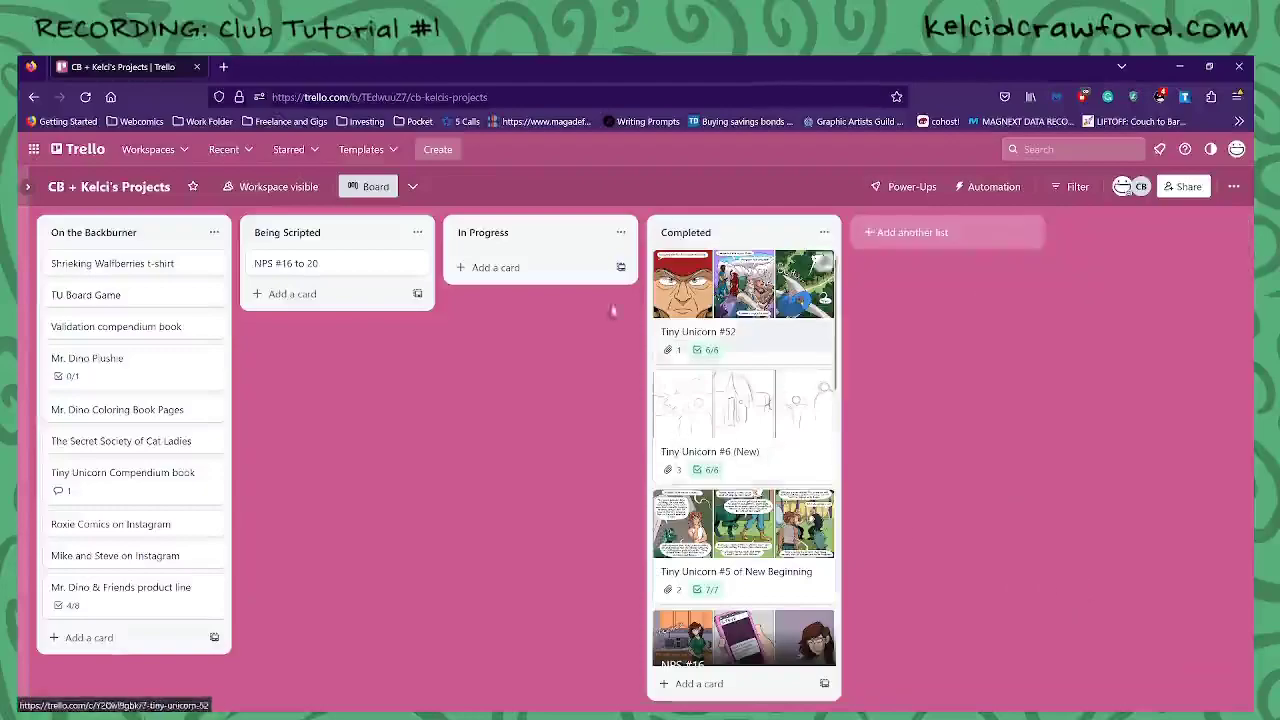
# Open the Current Projects board and look through the cards in its IN PROGRESS and NOT STARTED lists
pyautogui.click(226, 150)
pyautogui.click(278, 280)
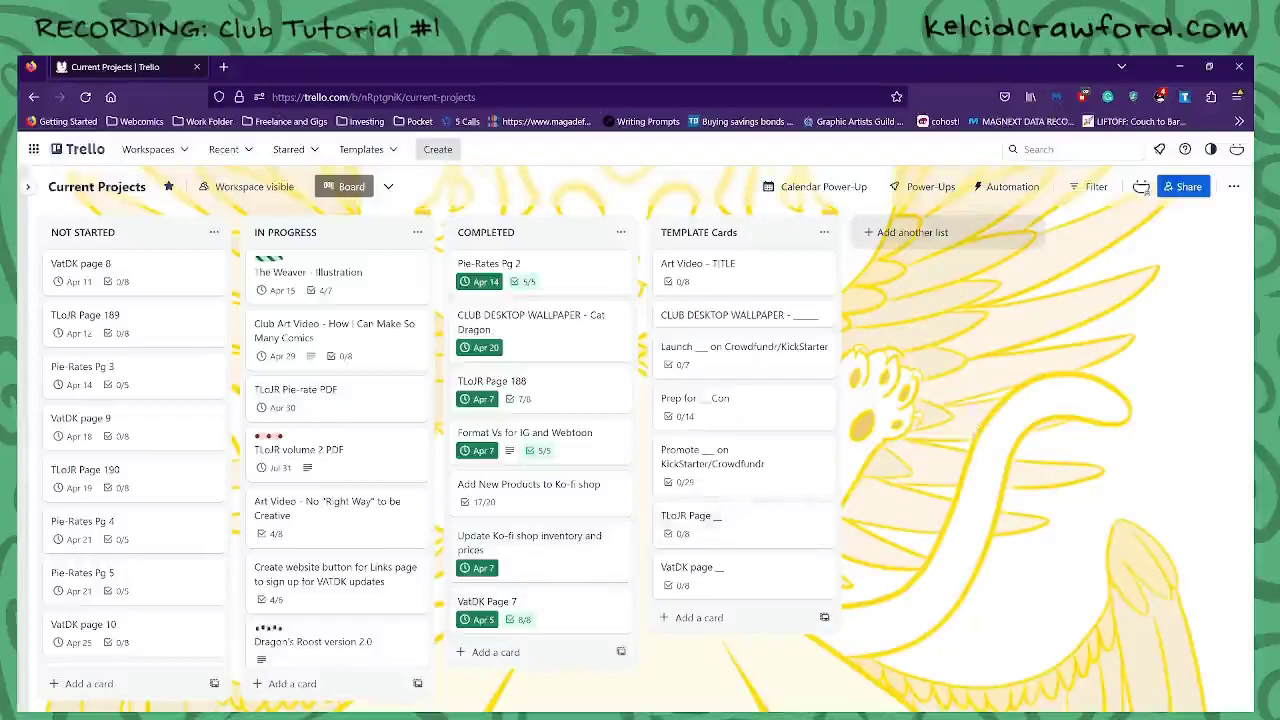
pyautogui.scroll(-1, 400, 400)
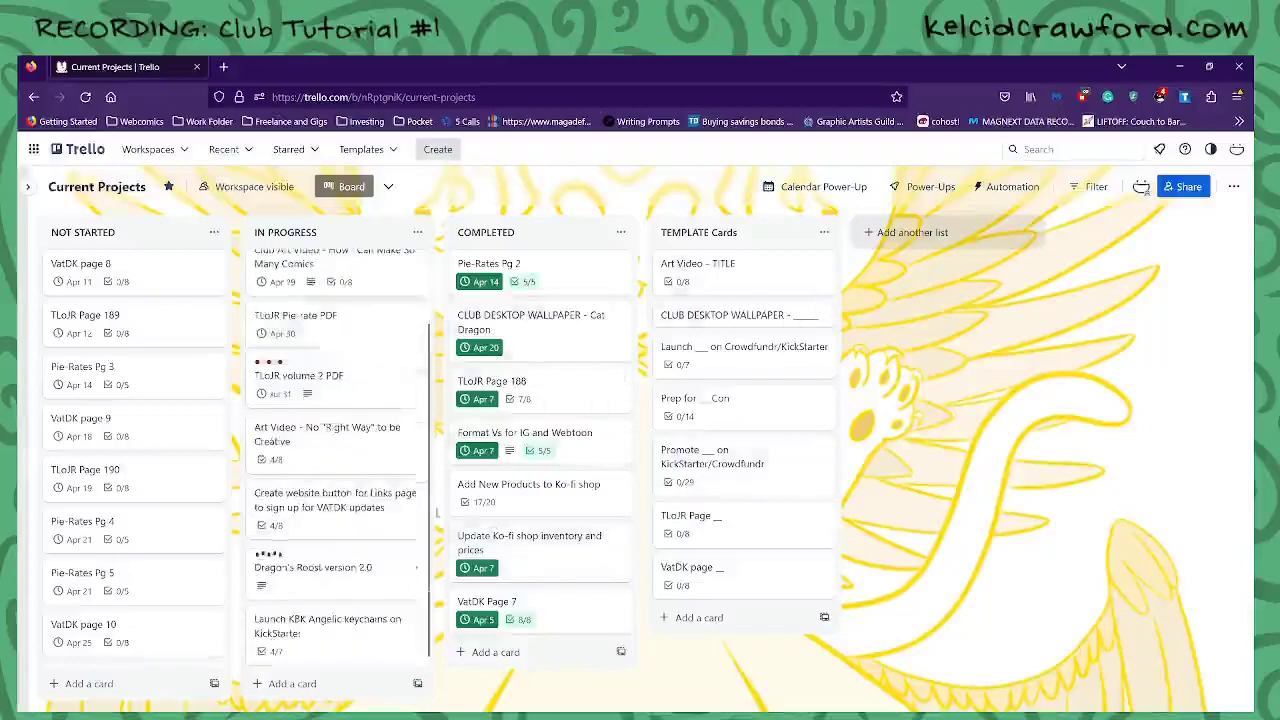
pyautogui.scroll(1, 400, 400)
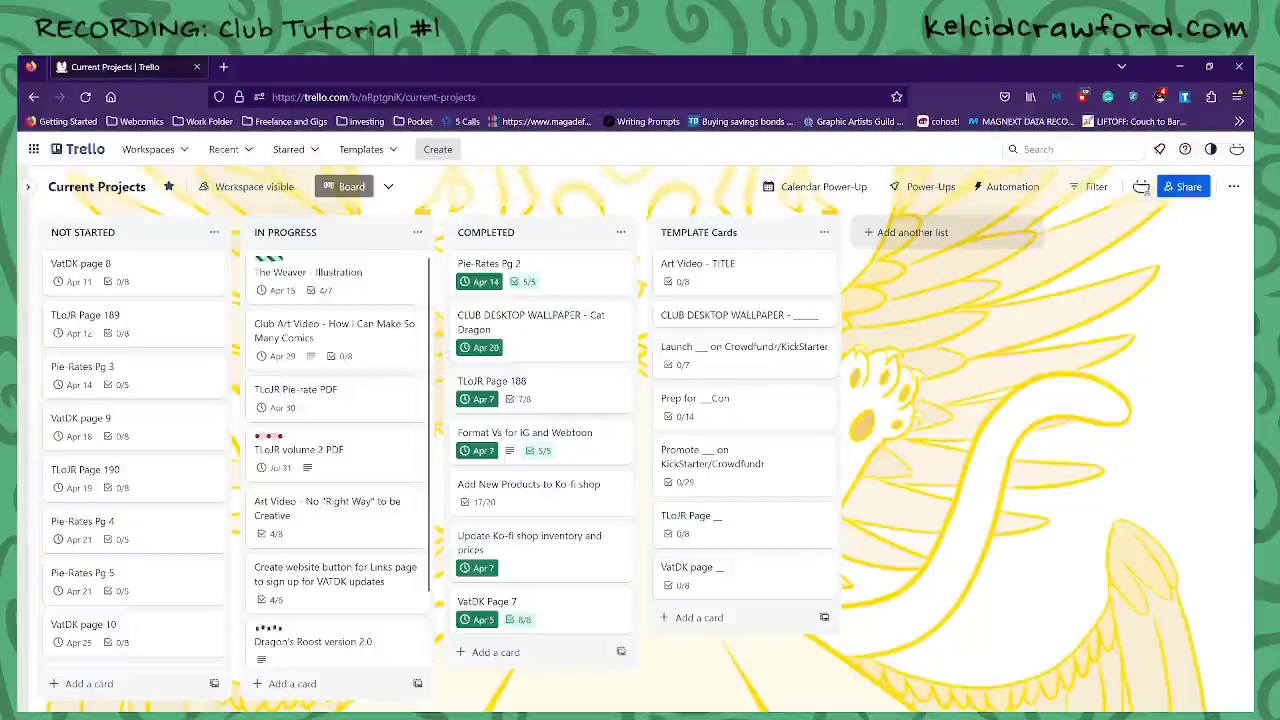
pyautogui.scroll(-1, 135, 450)
pyautogui.scroll(-2, 173, 313)
pyautogui.scroll(4, 173, 313)
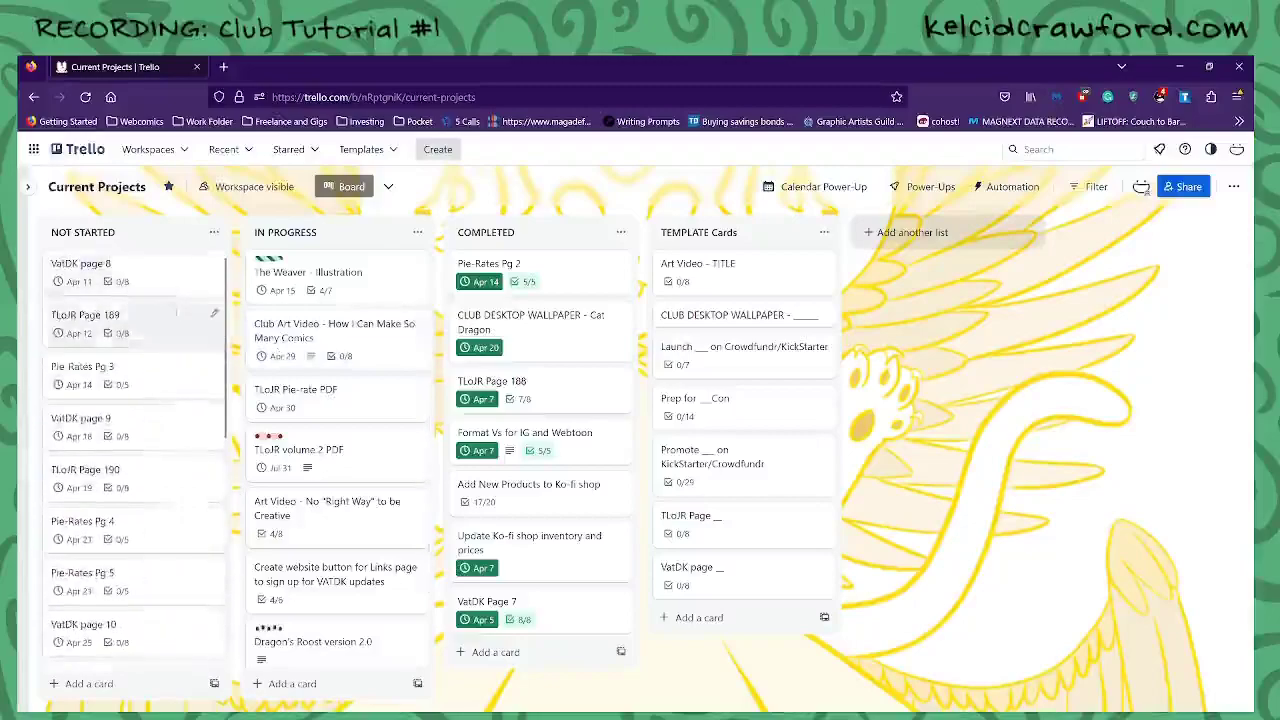